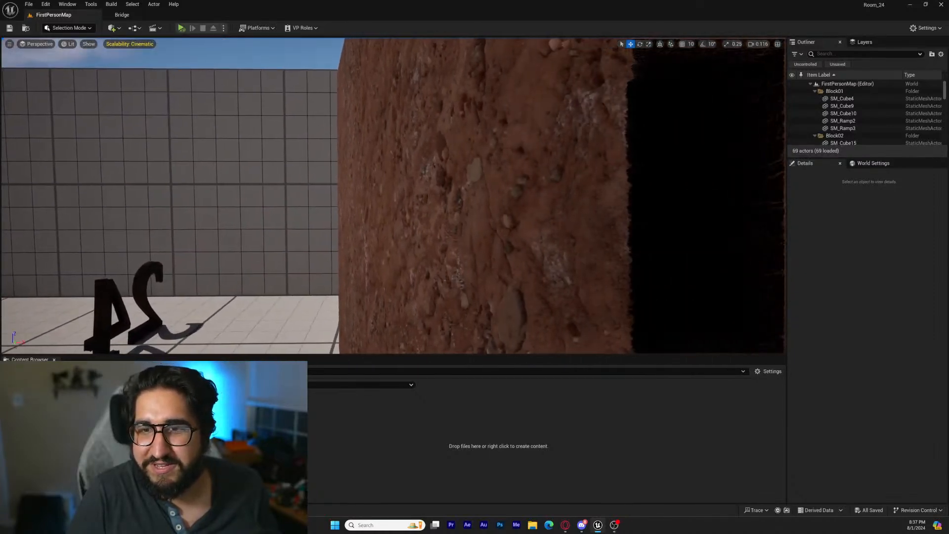
# Open the Metahuman_Face level from the project's level assets
pyautogui.press('d')
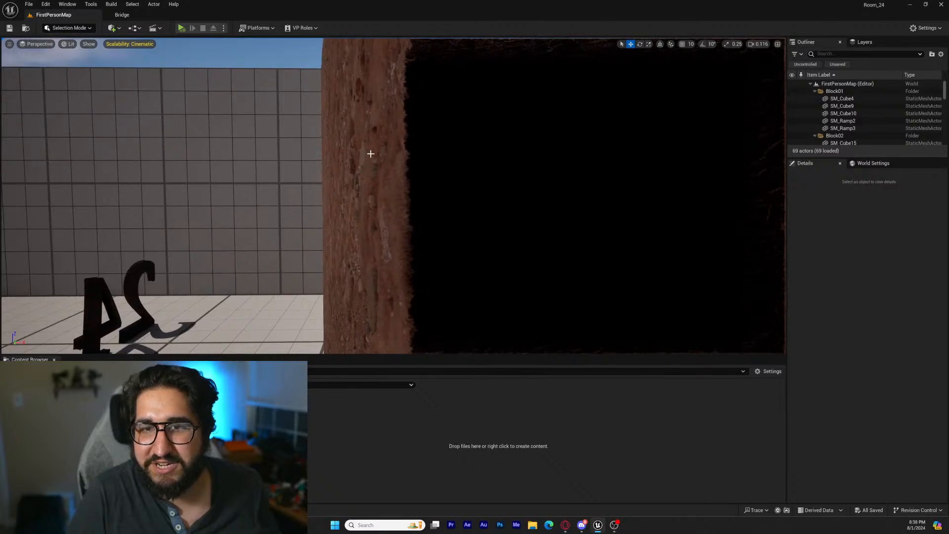
pyautogui.moveTo(370, 154); pyautogui.dragTo(354, 196, button='right')
pyautogui.press('a')
pyautogui.press('s')
pyautogui.press('s')
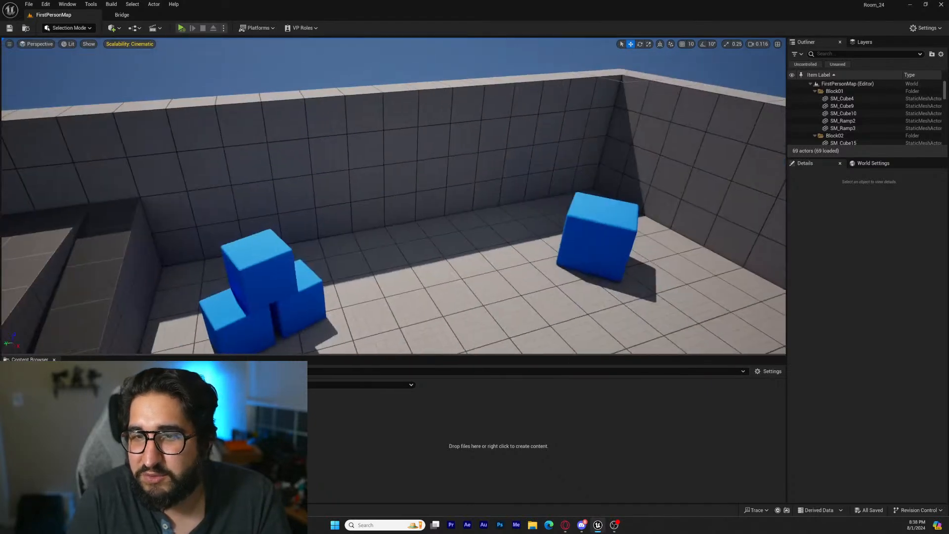
pyautogui.moveTo(393, 196); pyautogui.dragTo(598, 196, button='right')
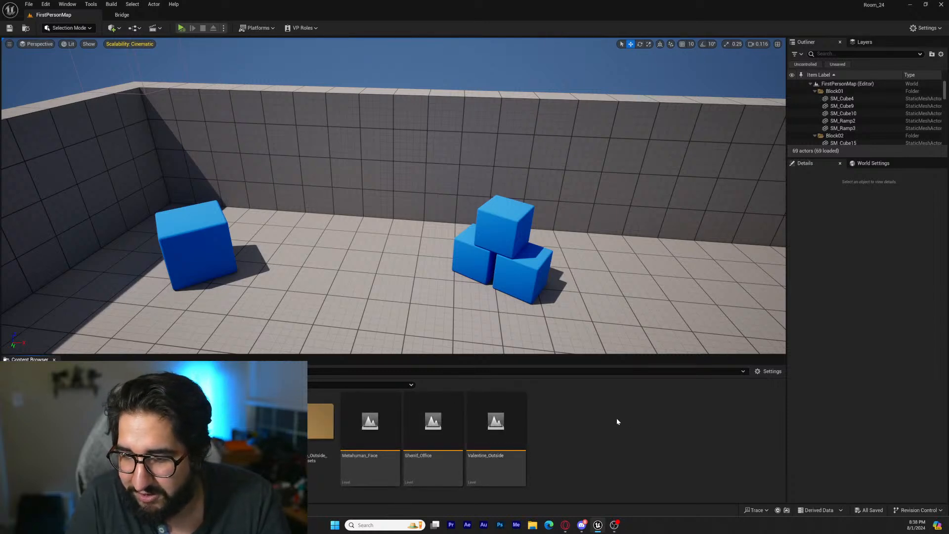
pyautogui.doubleClick(380, 424)
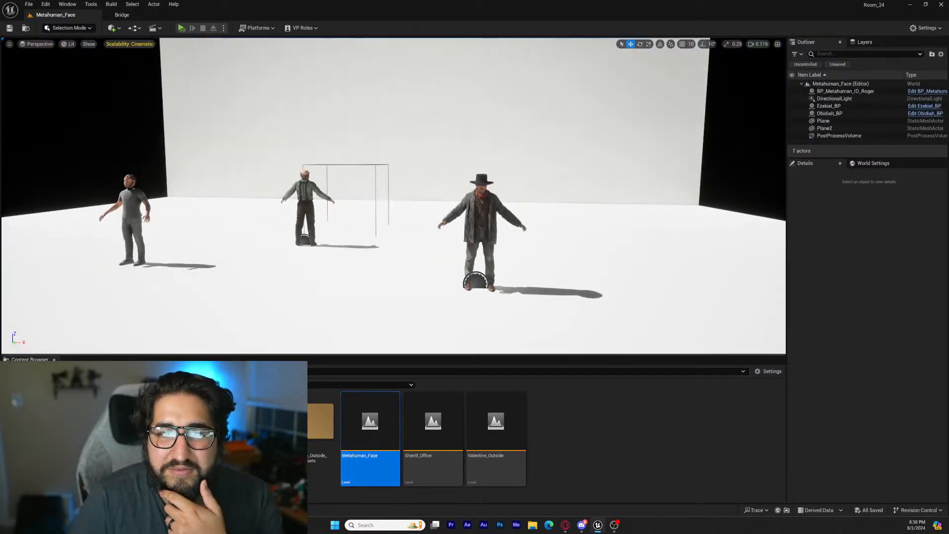
# Examine the neck area of the existing grey-shirted MetaHuman up close and view the other characters in the level
pyautogui.moveTo(393, 196); pyautogui.dragTo(364, 192, button='right')
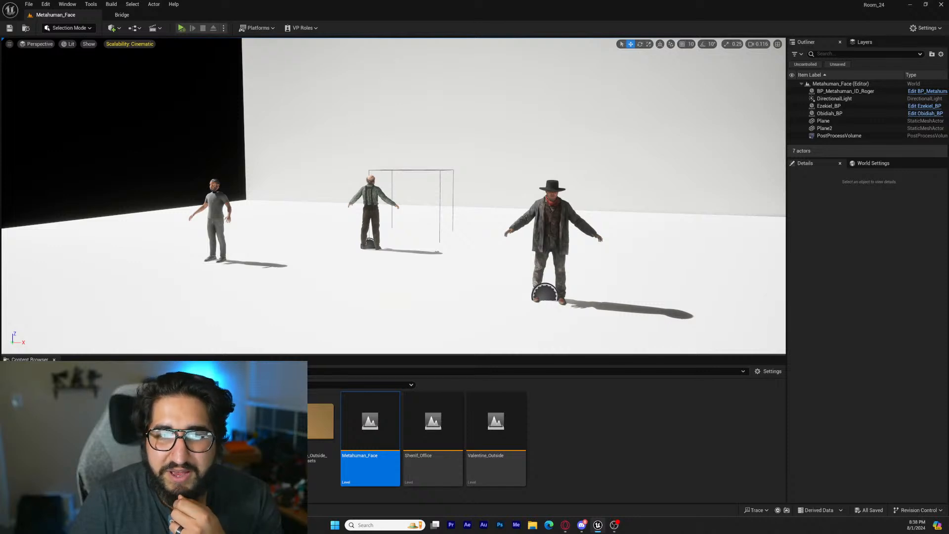
pyautogui.moveTo(535, 306); pyautogui.dragTo(427, 300, button='right')
pyautogui.press('a')
pyautogui.press('w')
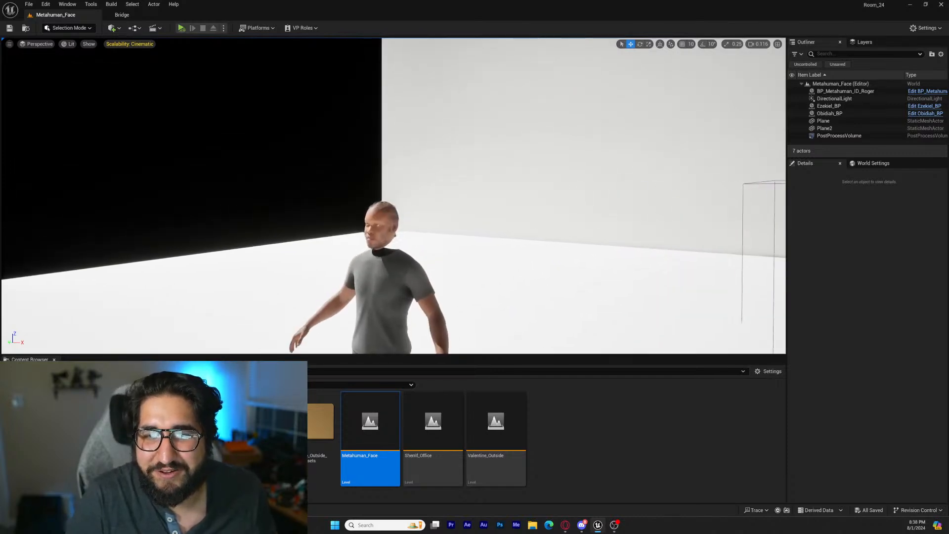
pyautogui.press('w')
pyautogui.press('q')
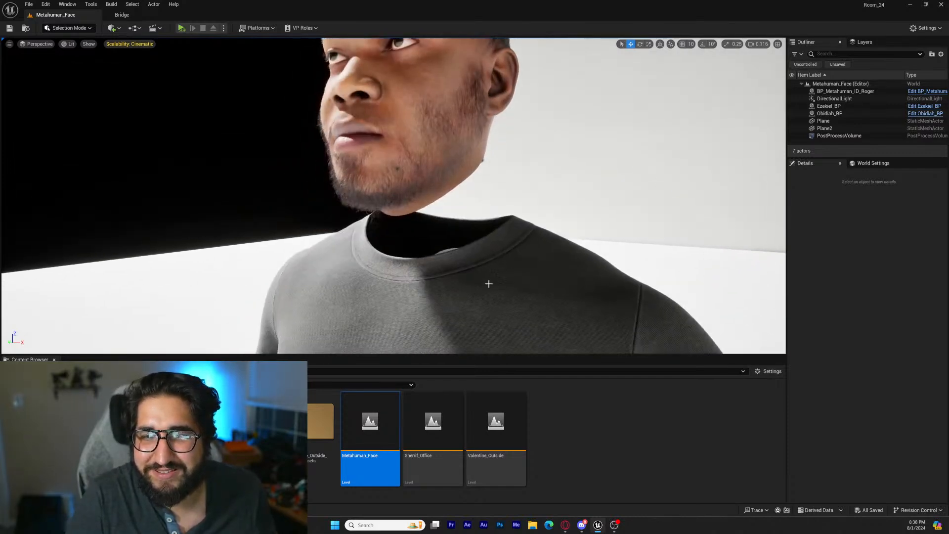
pyautogui.press('s')
pyautogui.moveTo(489, 283); pyautogui.dragTo(514, 275, button='right')
pyautogui.press('s')
pyautogui.press('d')
pyautogui.press('s')
pyautogui.press('a')
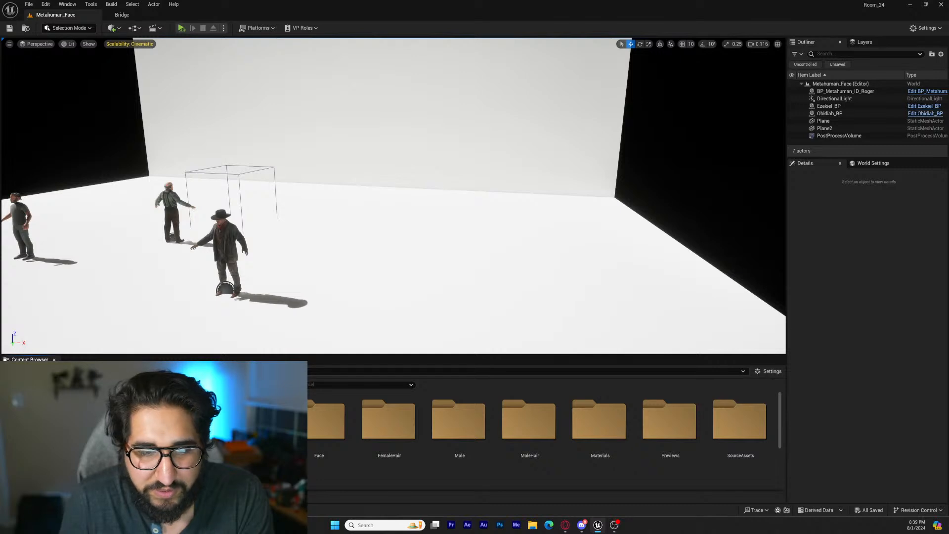
# Place the BP_Metahuman_ID_Nathaniel blueprint on the empty floor beside the other characters and focus the view on it
pyautogui.scroll(-3, 544, 441)
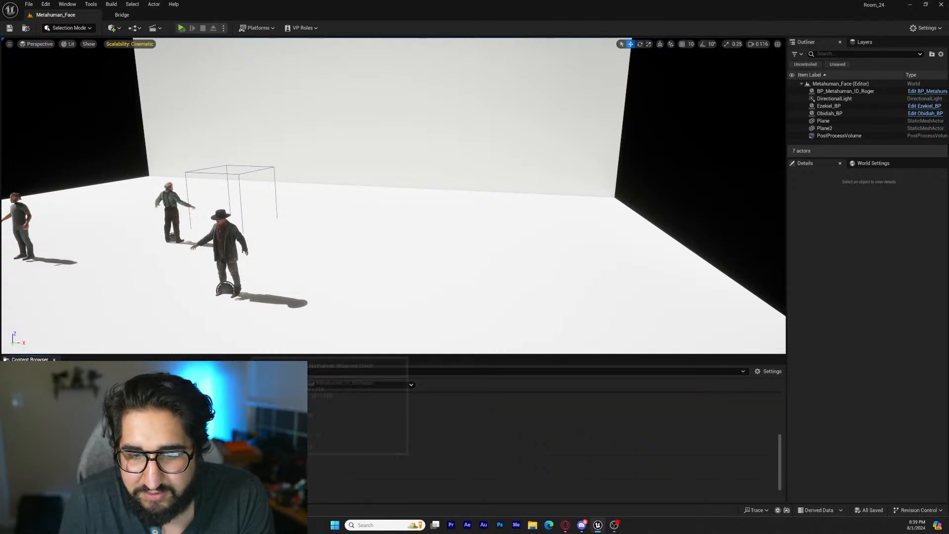
pyautogui.moveTo(257, 437); pyautogui.dragTo(477, 313)
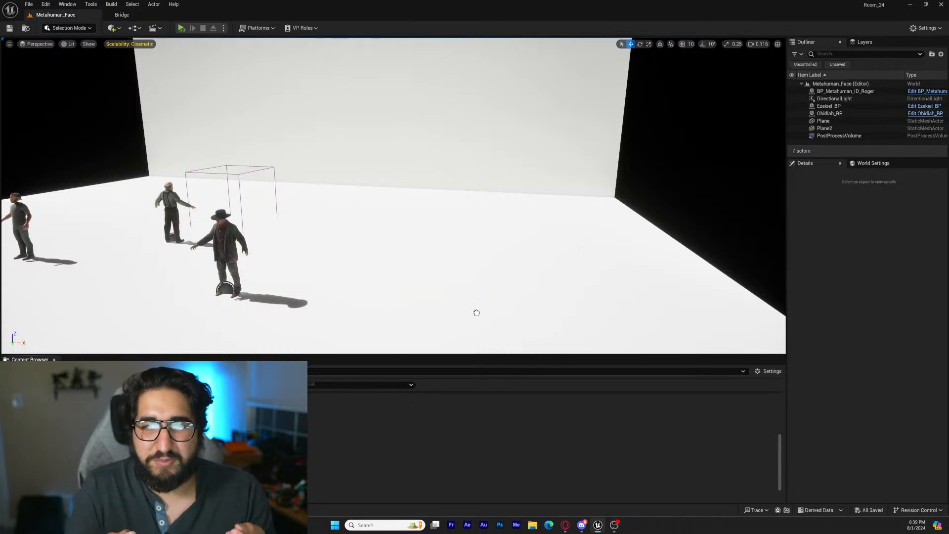
pyautogui.moveTo(476, 312); pyautogui.dragTo(493, 322)
pyautogui.press('f')
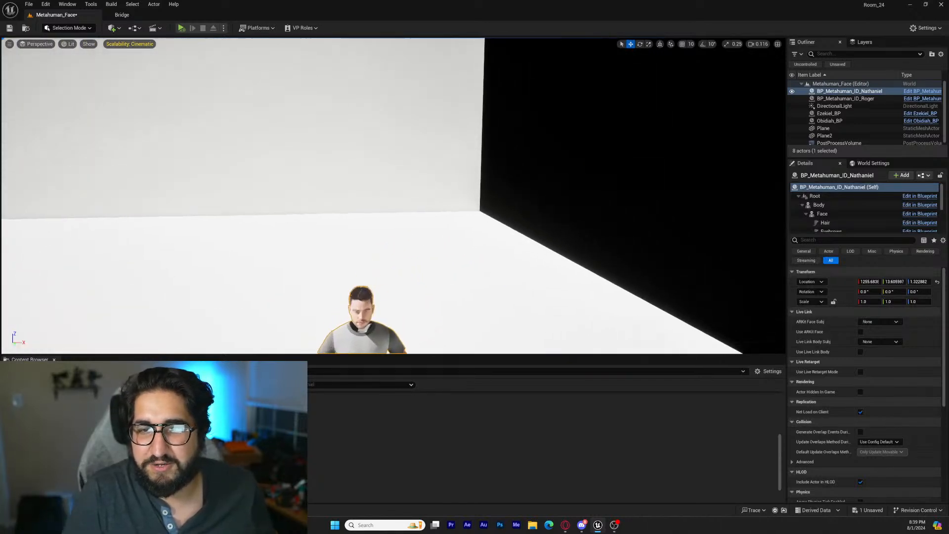
# Examine the newly placed MetaHuman's face and the join between head and shirt collar
pyautogui.press('w')
pyautogui.moveTo(528, 312); pyautogui.dragTo(564, 311, button='right')
pyautogui.press('q')
pyautogui.press('d')
pyautogui.press('a')
pyautogui.press('w')
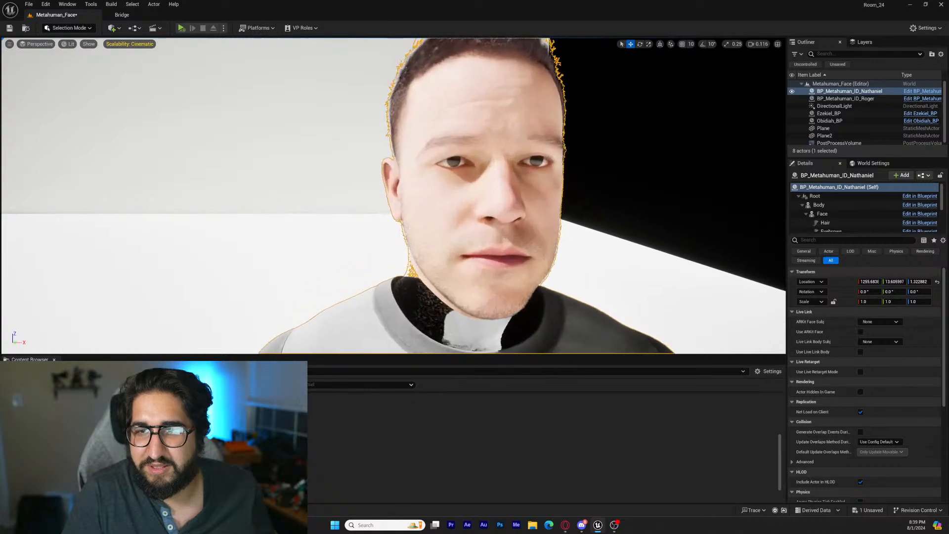
pyautogui.press('s')
pyautogui.moveTo(353, 319); pyautogui.dragTo(371, 319, button='right')
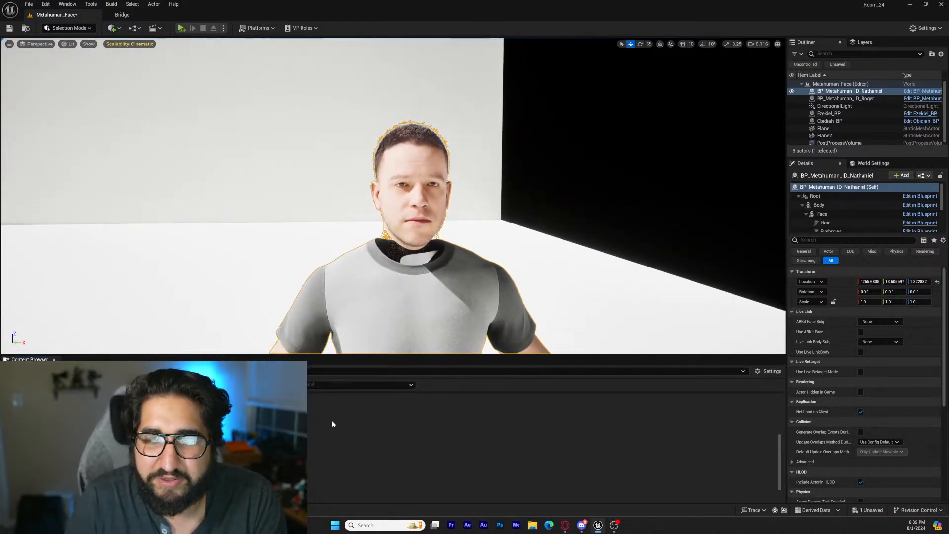
# Open the BP_Metahuman_ID_Nathaniel blueprint, select its Face component and locate the Element 0 material MI_HeadSynthesized_Baked in the project assets
pyautogui.moveTo(448, 118); pyautogui.dragTo(477, 90)
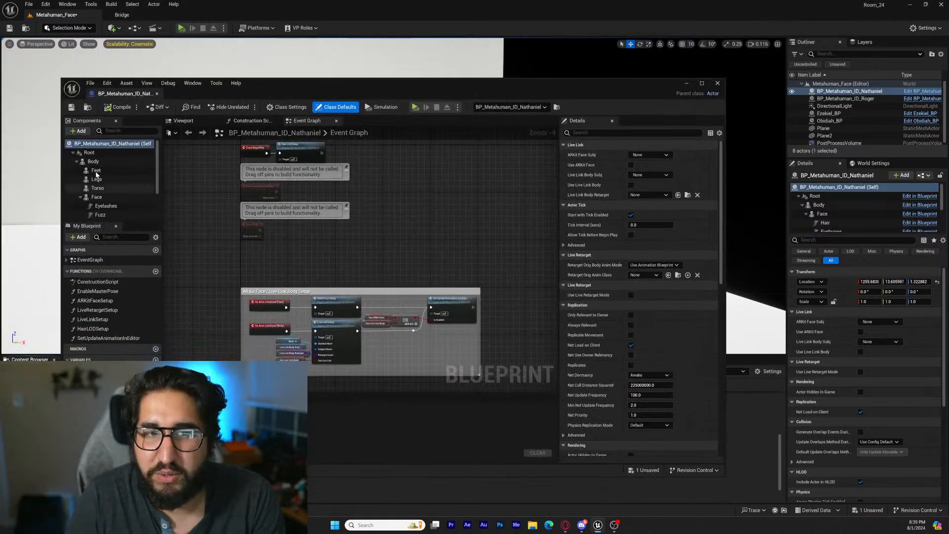
pyautogui.click(107, 197)
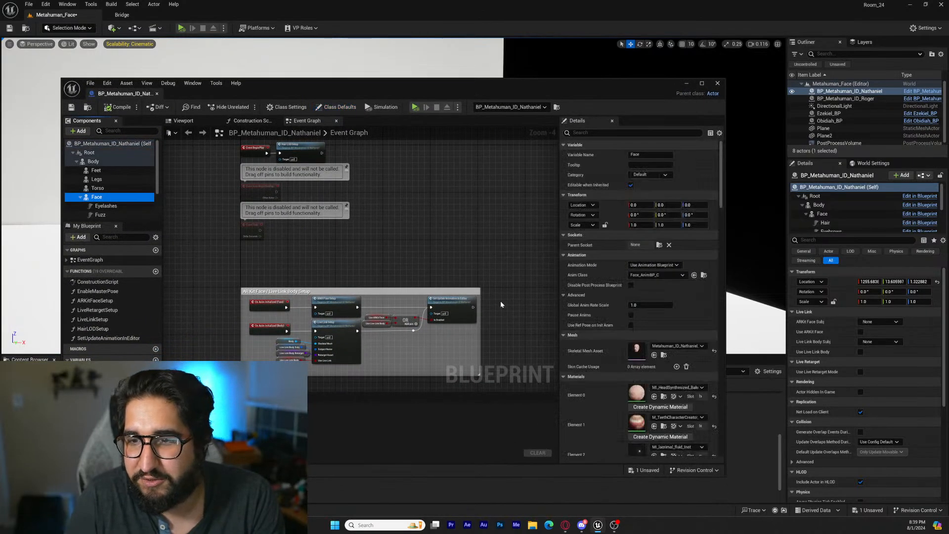
pyautogui.click(661, 397)
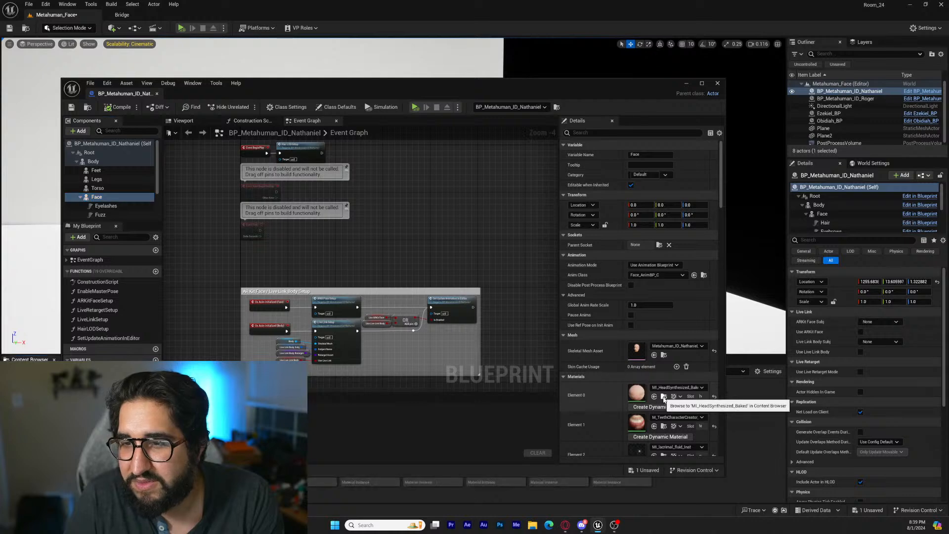
pyautogui.moveTo(407, 83); pyautogui.dragTo(566, 62)
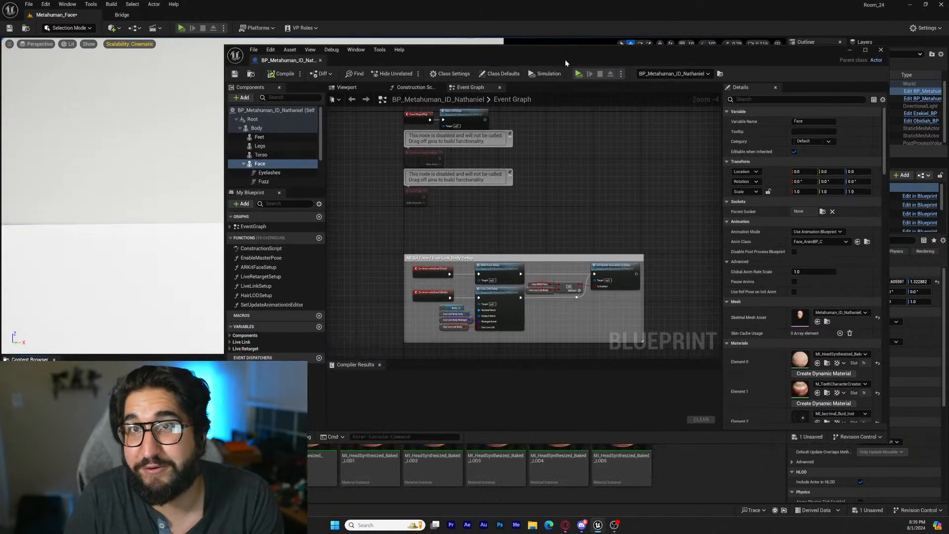
# Open the MI_HeadSynthesized_Baked material instance and follow its parent materials up to the M_Head_Baked material graph
pyautogui.doubleClick(250, 469)
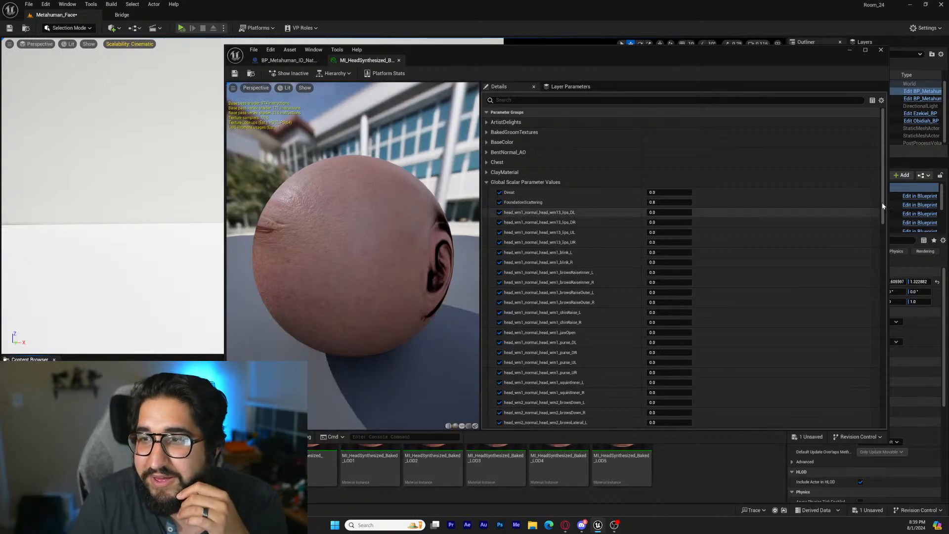
pyautogui.moveTo(882, 208); pyautogui.dragTo(876, 399)
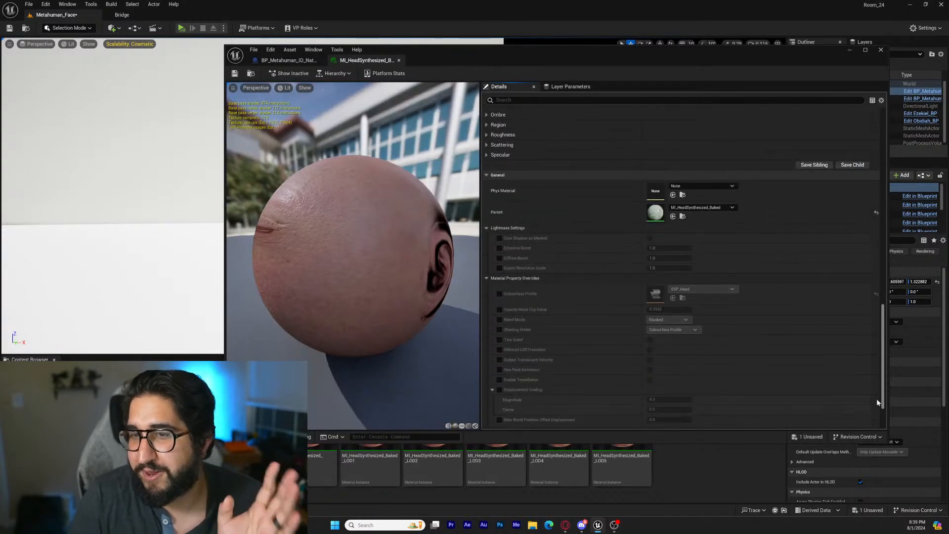
pyautogui.doubleClick(656, 220)
pyautogui.scroll(-8, 606, 304)
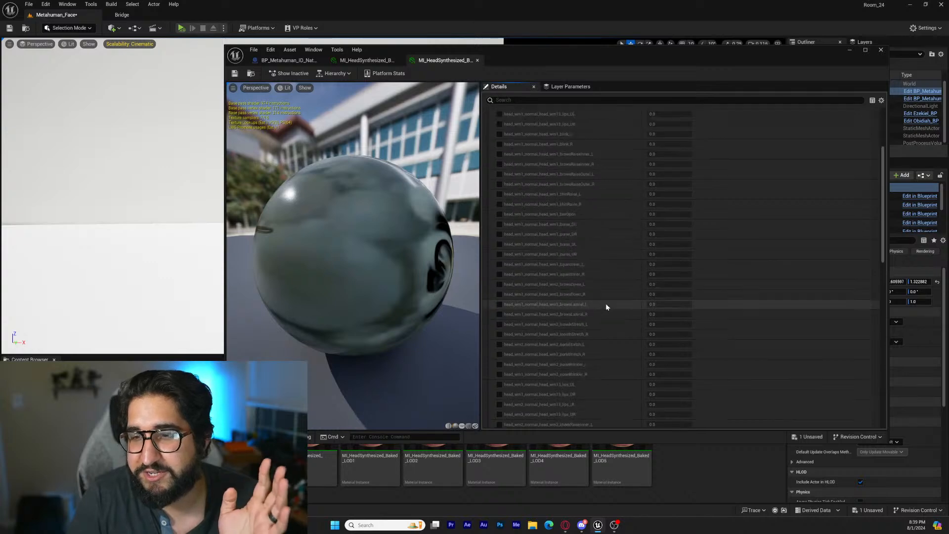
pyautogui.moveTo(883, 236); pyautogui.dragTo(877, 359)
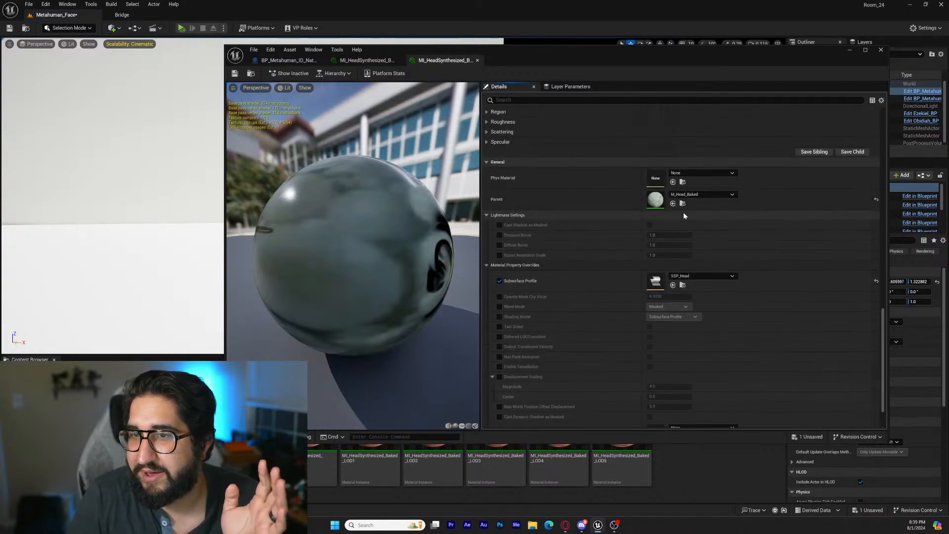
pyautogui.doubleClick(653, 204)
pyautogui.moveTo(734, 208); pyautogui.dragTo(758, 228, button='right')
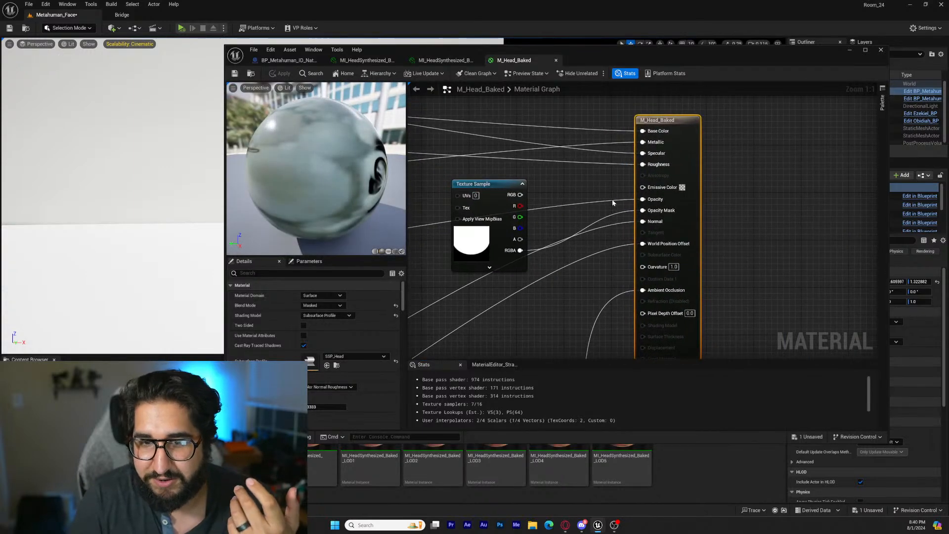
# Set the M_Head_Baked material's Blend Mode to Opaque, then apply and save the change and close the editor
pyautogui.click(339, 306)
pyautogui.click(343, 318)
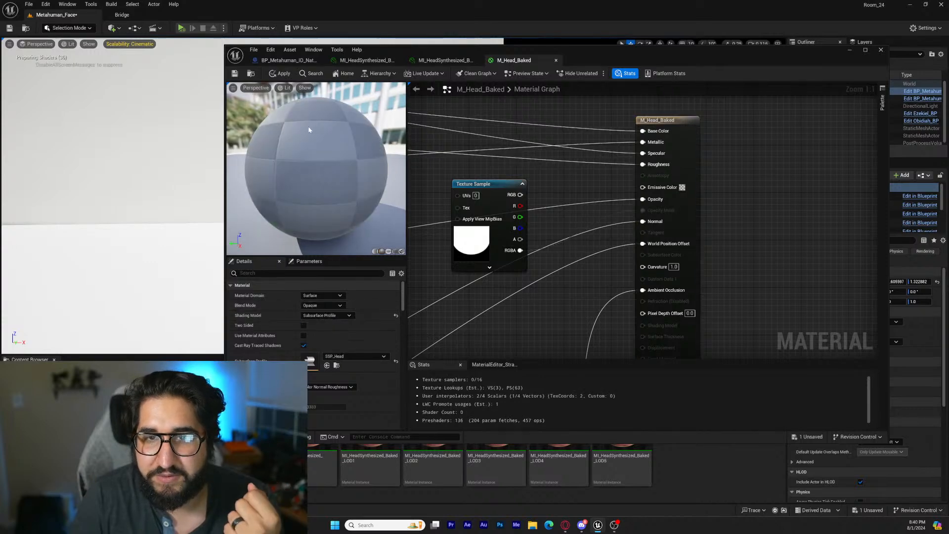
pyautogui.click(281, 74)
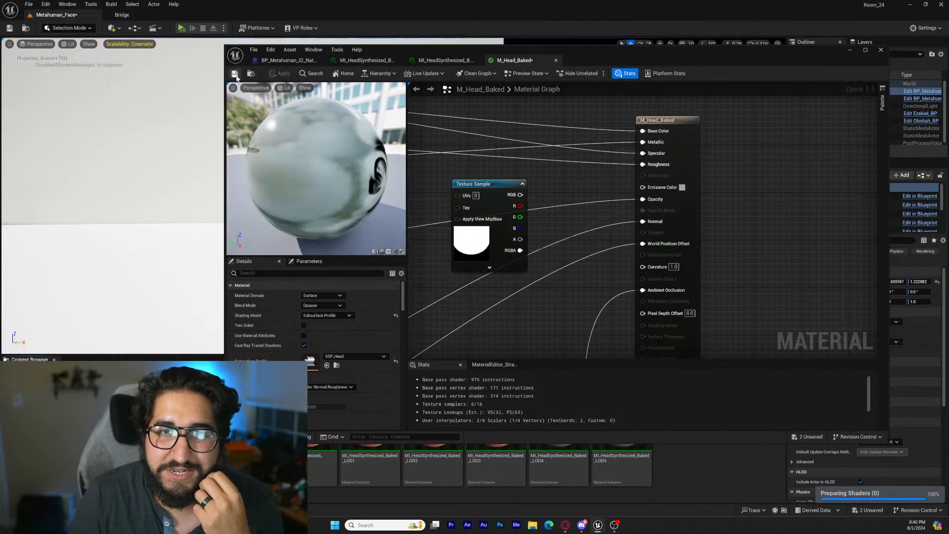
pyautogui.click(881, 50)
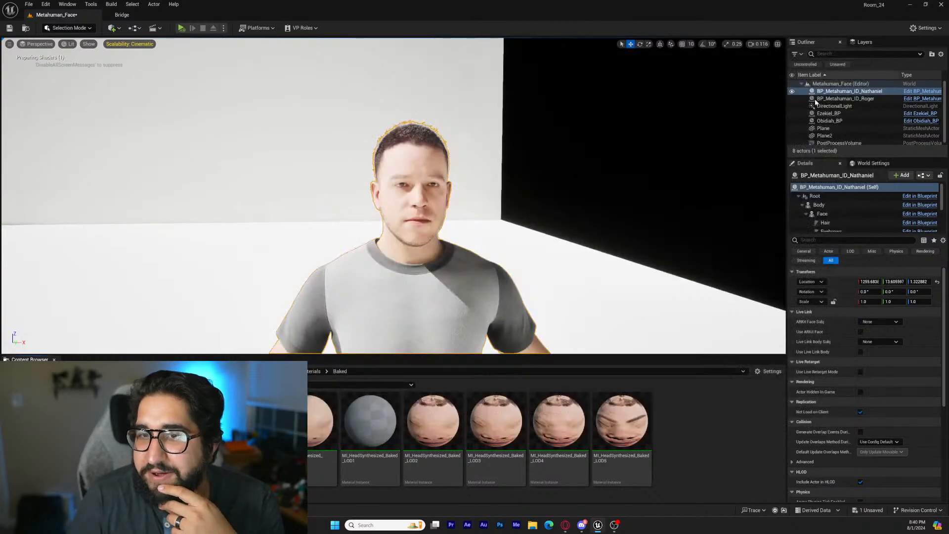
# Set the PostProcessVolume's Exposure Compensation to 9.72
pyautogui.press('d')
pyautogui.moveTo(539, 259)
pyautogui.mouseDown(button='right')
pyautogui.moveTo(499, 256)
pyautogui.moveTo(539, 260)
pyautogui.mouseUp(button='right')
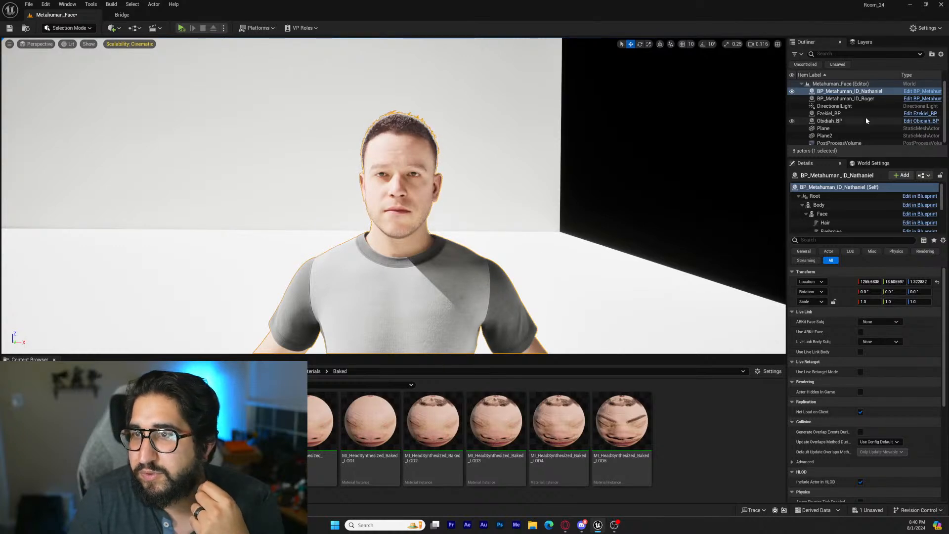
pyautogui.scroll(-1, 865, 117)
pyautogui.click(846, 141)
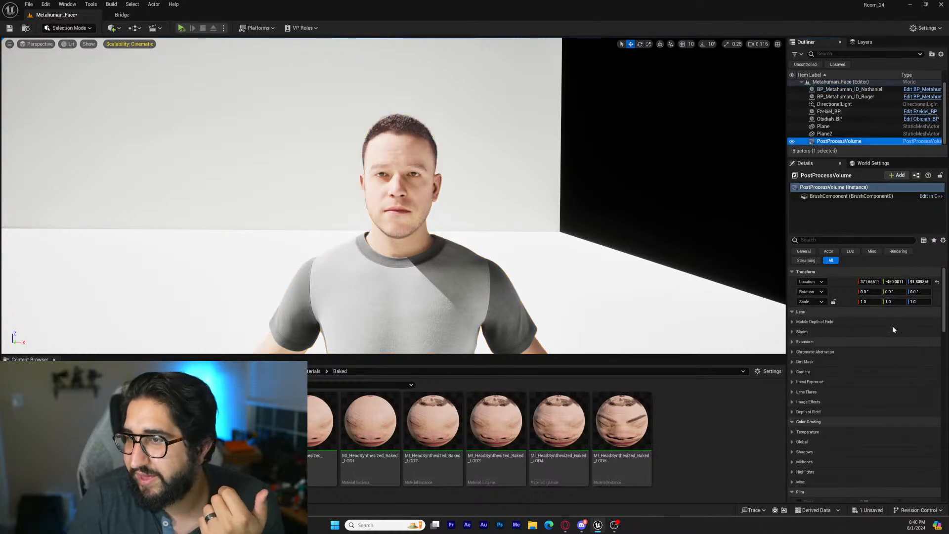
pyautogui.click(792, 342)
pyautogui.moveTo(868, 362); pyautogui.dragTo(863, 362)
# Inspect the placed MetaHuman's face, hair and neck from several angles and distances under the adjusted exposure
pyautogui.press('a')
pyautogui.moveTo(534, 236)
pyautogui.mouseDown(button='right')
pyautogui.moveTo(603, 235)
pyautogui.moveTo(489, 225)
pyautogui.moveTo(544, 224)
pyautogui.mouseUp(button='right')
pyautogui.press('w')
pyautogui.press('s')
pyautogui.press('d')
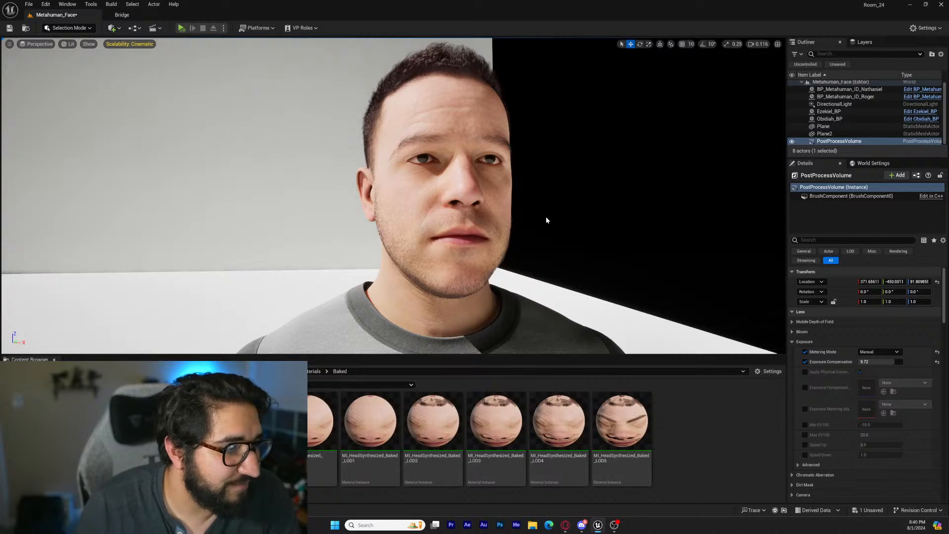
pyautogui.moveTo(545, 217)
pyautogui.mouseDown(button='right')
pyautogui.moveTo(526, 222)
pyautogui.moveTo(530, 208)
pyautogui.mouseUp(button='right')
pyautogui.press('a')
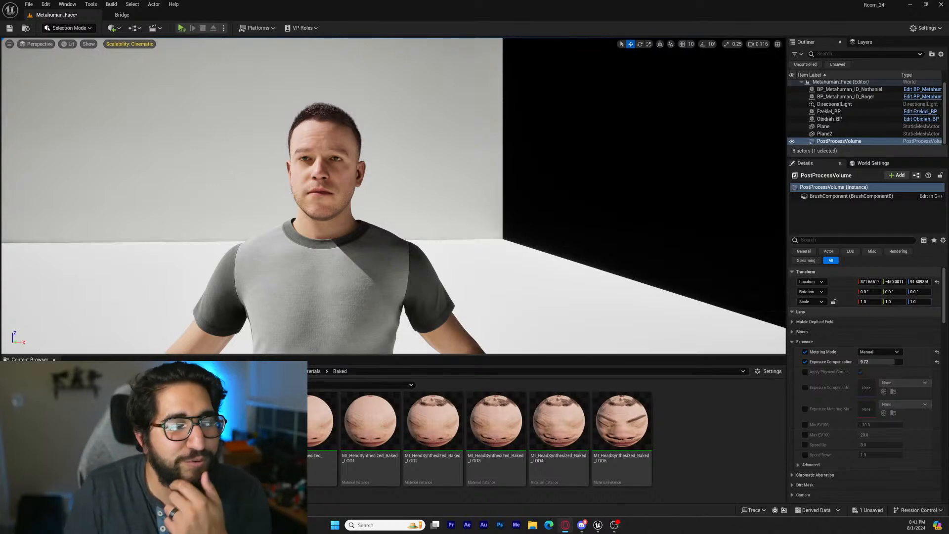
pyautogui.moveTo(404, 289); pyautogui.dragTo(455, 270, button='right')
pyautogui.press('a')
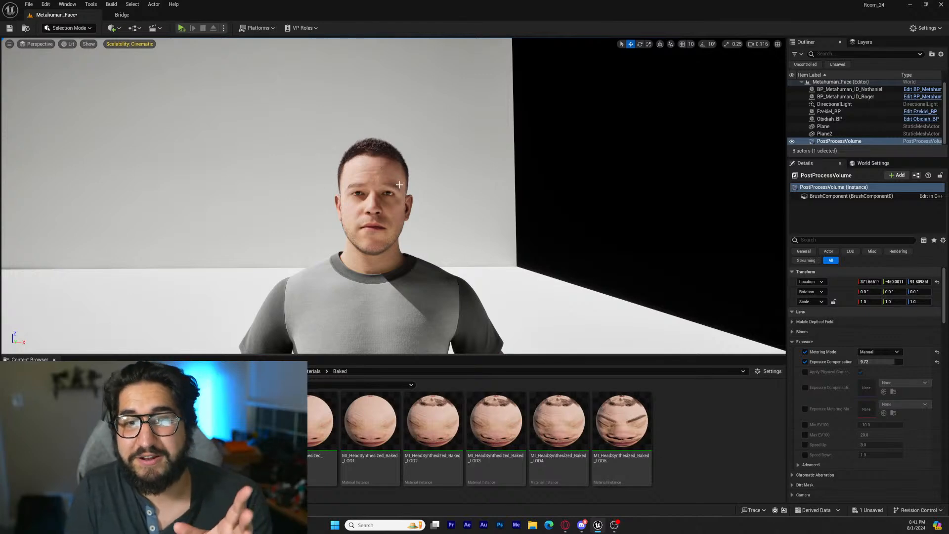
pyautogui.press('s')
pyautogui.moveTo(409, 275); pyautogui.dragTo(129, 267, button='right')
pyautogui.press('w')
pyautogui.press('w')
pyautogui.press('d')
pyautogui.press('w')
pyautogui.moveTo(419, 200)
pyautogui.mouseDown(button='right')
pyautogui.moveTo(354, 202)
pyautogui.moveTo(394, 210)
pyautogui.moveTo(301, 207)
pyautogui.moveTo(410, 210)
pyautogui.moveTo(379, 213)
pyautogui.moveTo(92, 215)
pyautogui.moveTo(438, 204)
pyautogui.moveTo(426, 204)
pyautogui.mouseUp(button='right')
pyautogui.press('d')
pyautogui.press('d')
pyautogui.press('a')
pyautogui.press('w')
pyautogui.press('s')
pyautogui.press('w')
pyautogui.press('d')
pyautogui.press('w')
pyautogui.press('s')
pyautogui.press('a')
pyautogui.press('a')
pyautogui.press('d')
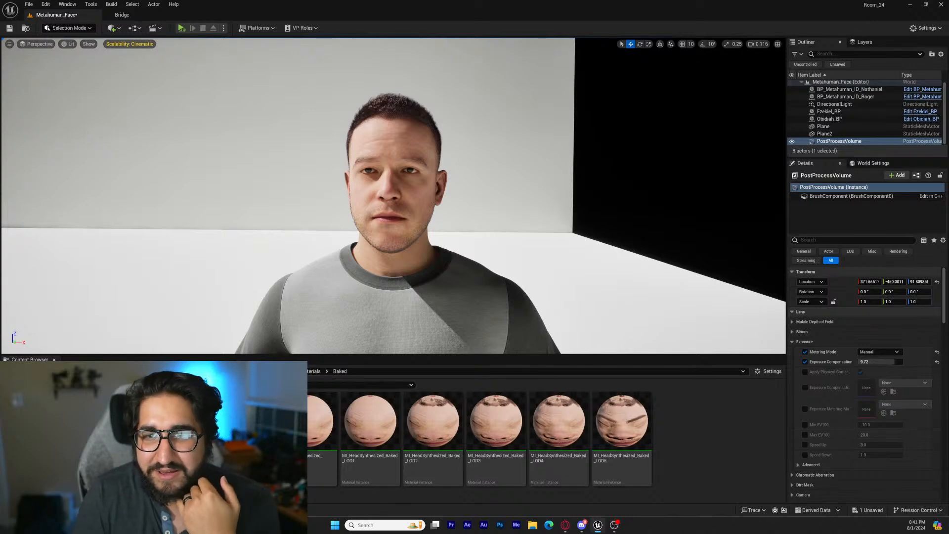
# Open the Promo folder inside 03_Mocap
pyautogui.click(269, 371)
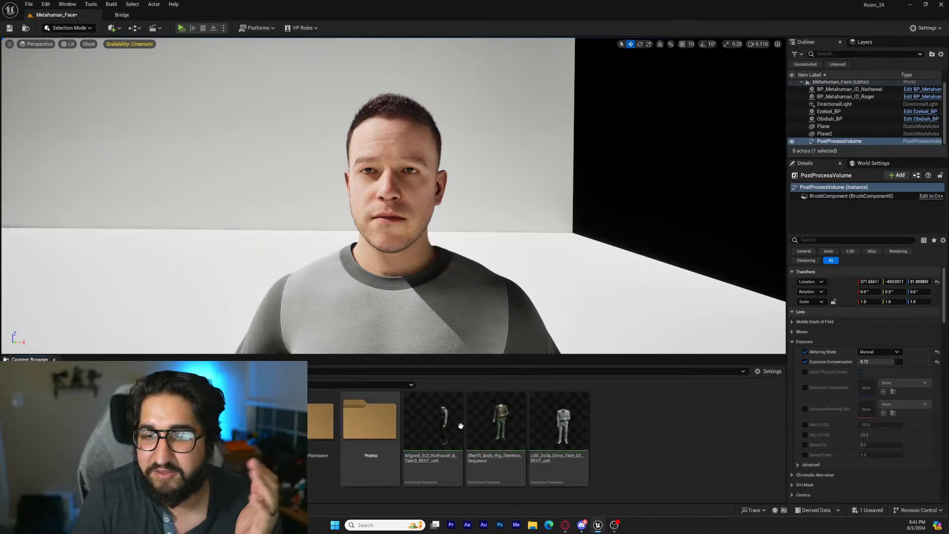
pyautogui.doubleClick(389, 433)
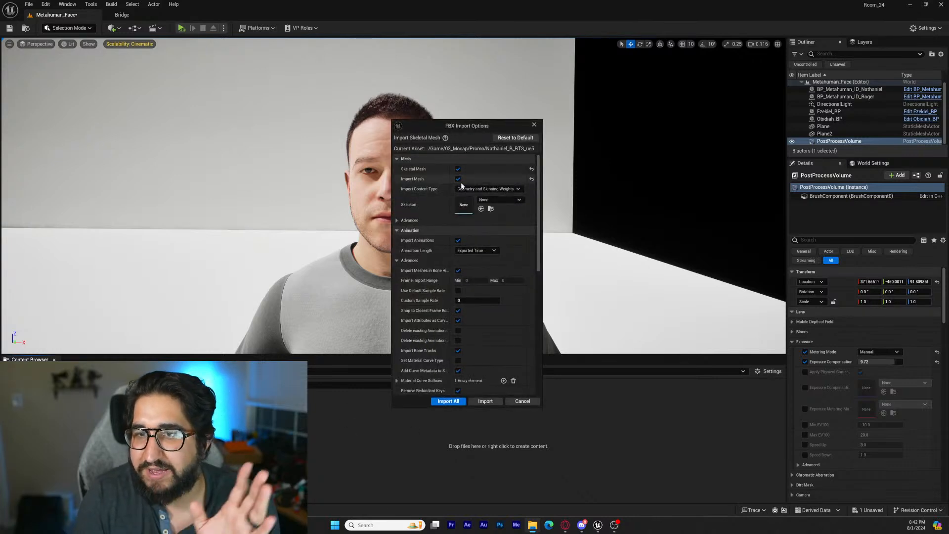
# Keep the FBX import content as Geometry and Skinning Weights and assign SK_Mannequin as the skeleton
pyautogui.click(494, 189)
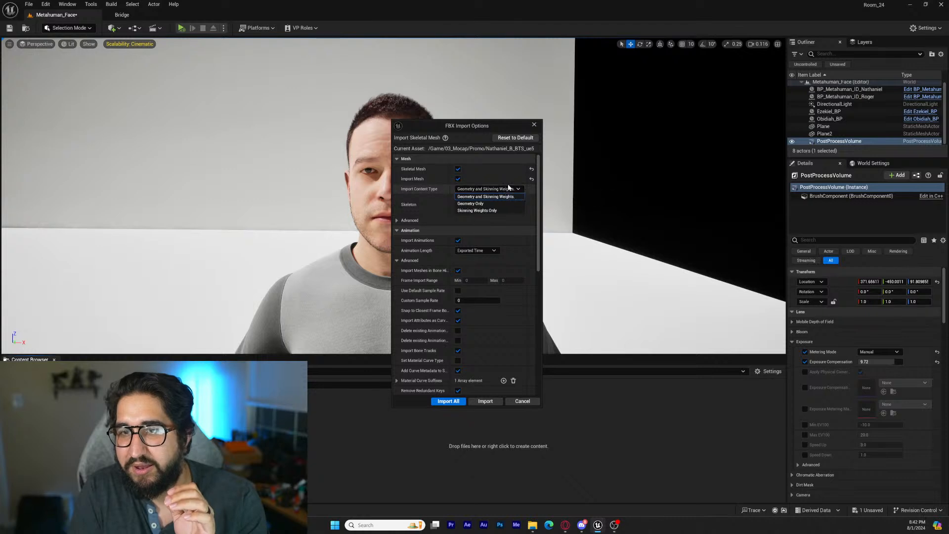
pyautogui.click(494, 196)
pyautogui.click(501, 199)
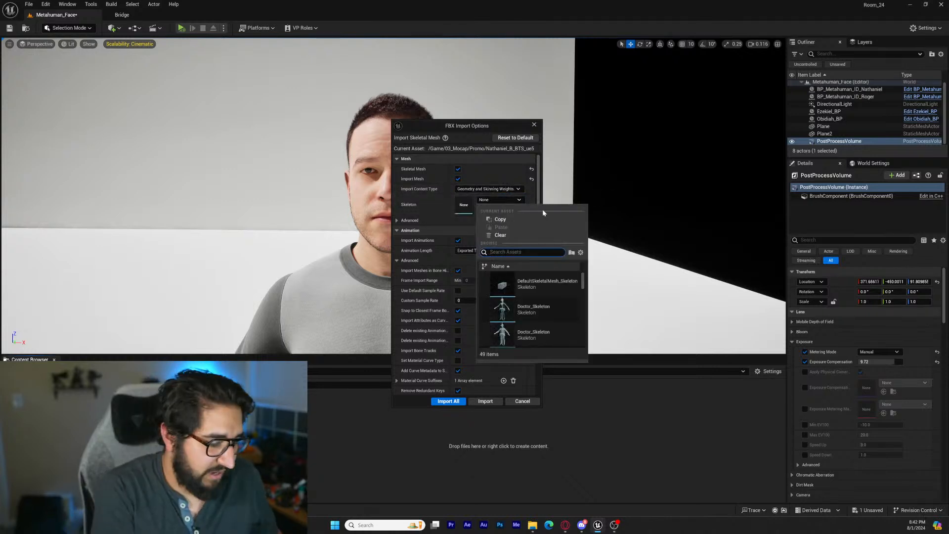
pyautogui.write('mann')
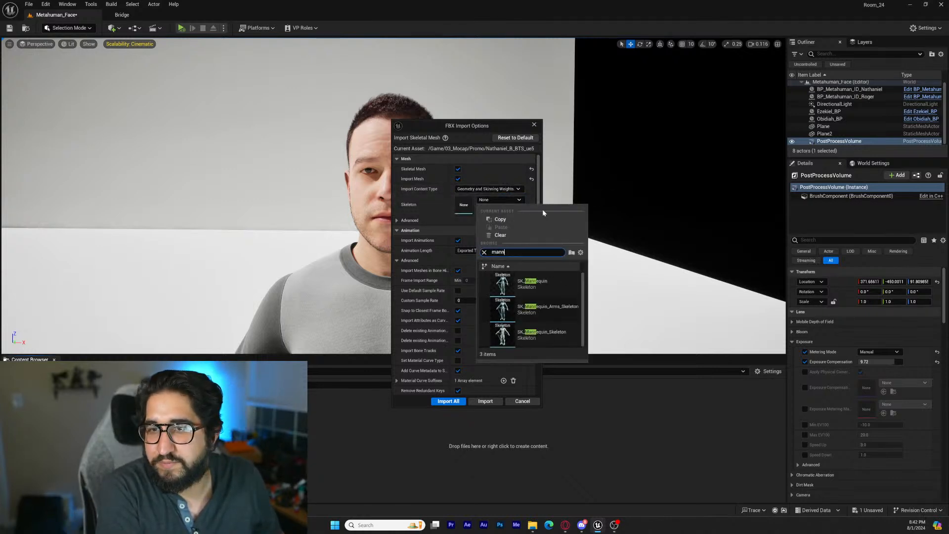
pyautogui.click(533, 282)
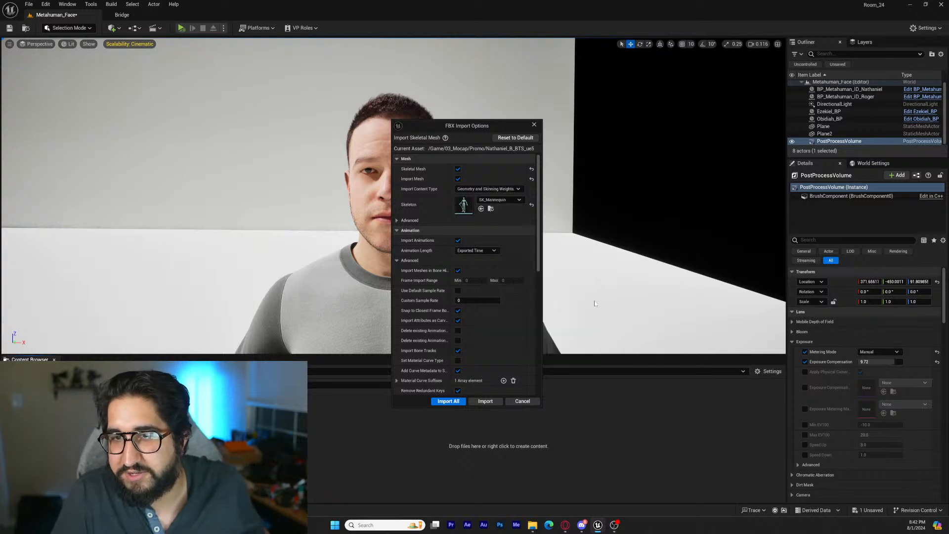
# Exclude the mesh from the FBX import and import all the animation data onto the mannequin skeleton
pyautogui.scroll(-10, 405, 281)
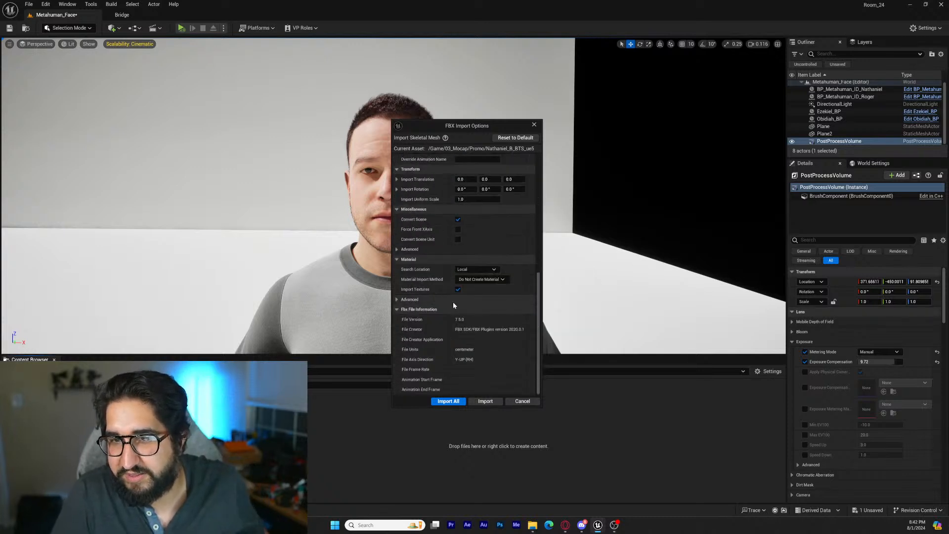
pyautogui.scroll(10, 465, 346)
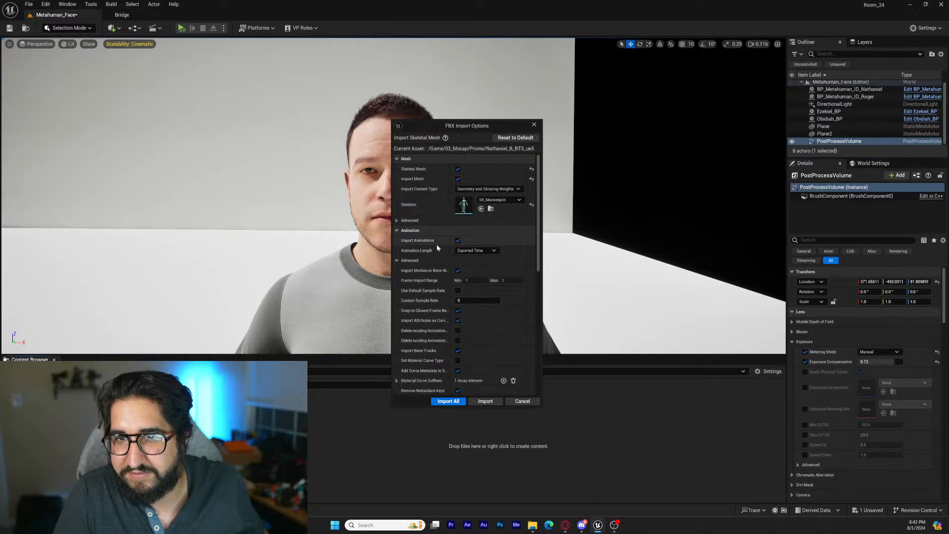
pyautogui.click(457, 179)
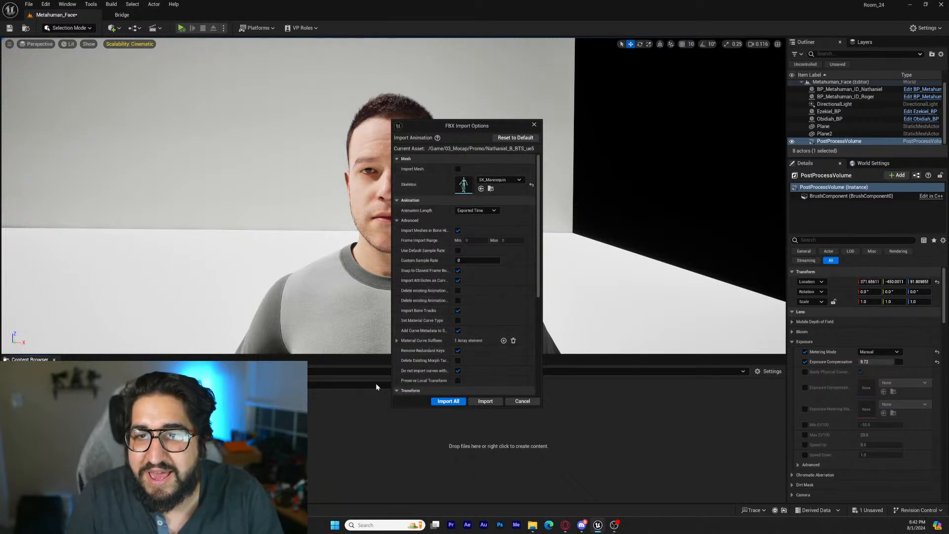
pyautogui.click(447, 401)
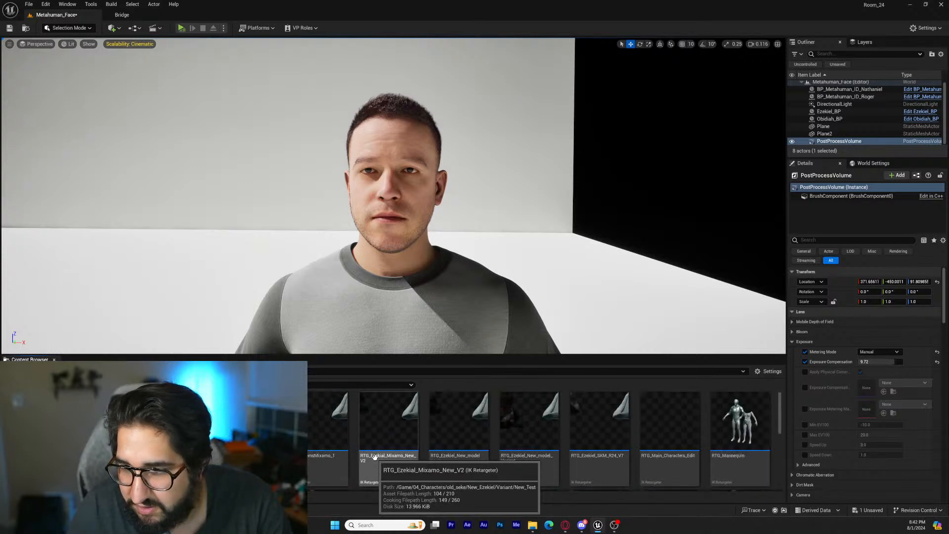
# Open the RTG_Mannequin retargeter and select the newly imported BTS_ue5 body animation among its assets
pyautogui.doubleClick(734, 441)
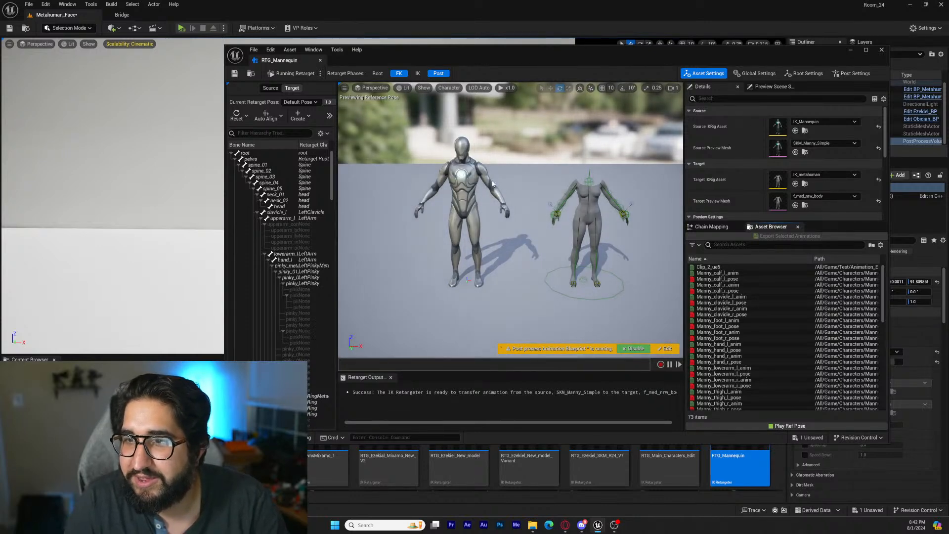
pyautogui.scroll(-10, 756, 346)
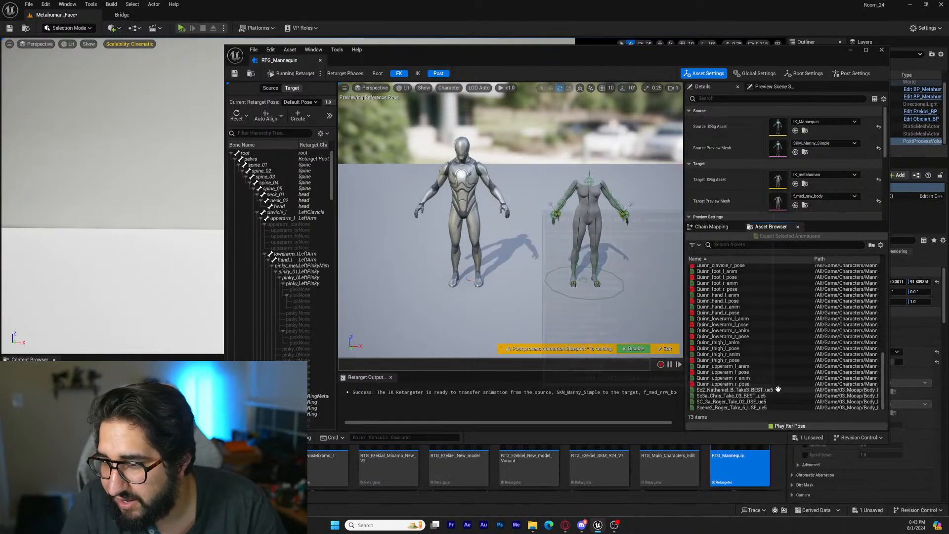
pyautogui.scroll(12, 778, 387)
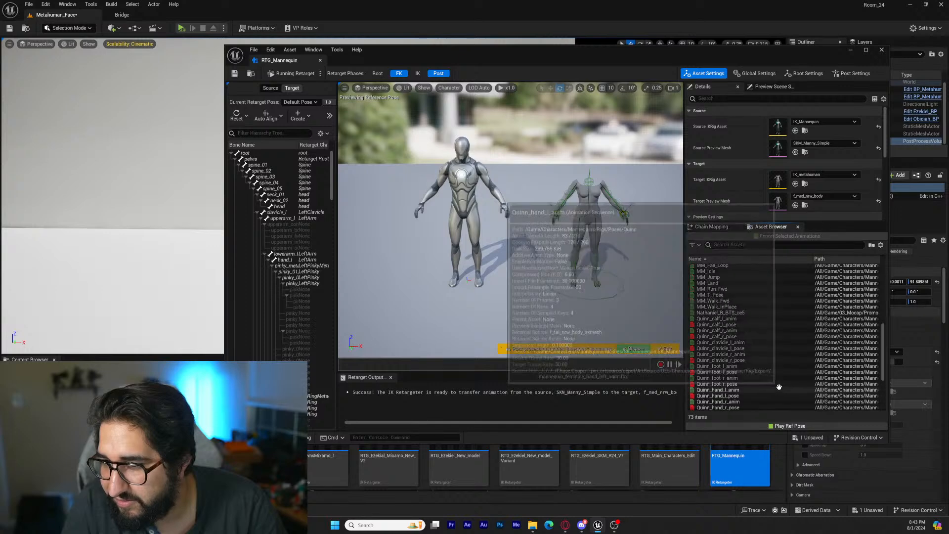
pyautogui.scroll(2, 779, 387)
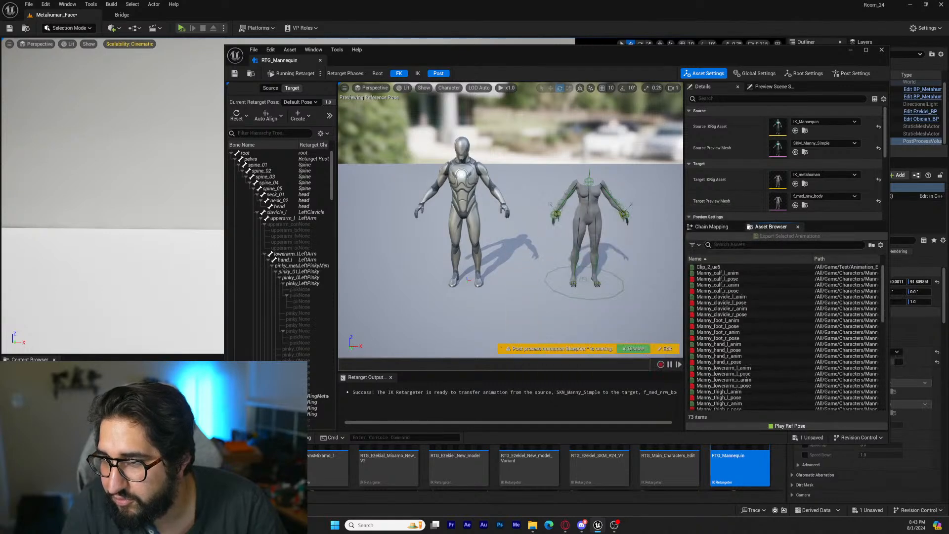
pyautogui.write('nathaniel')
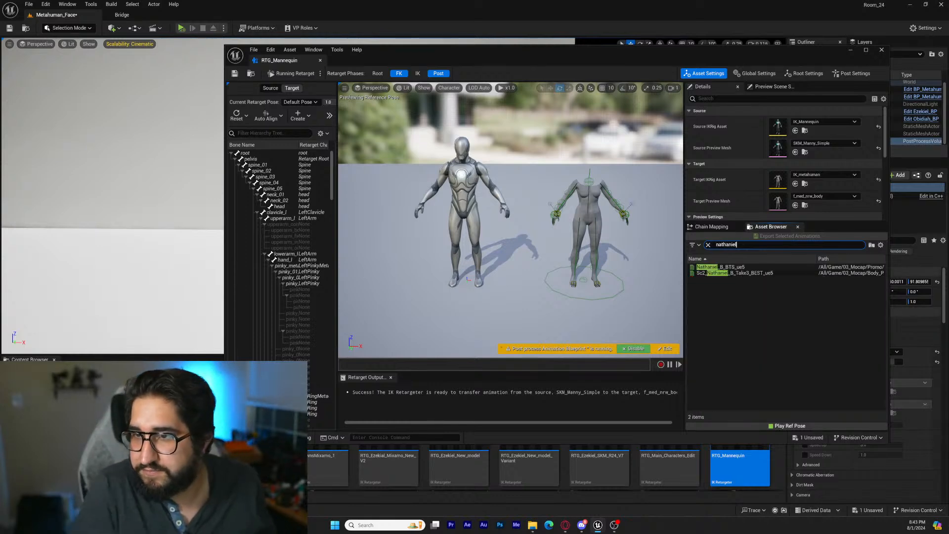
pyautogui.click(760, 267)
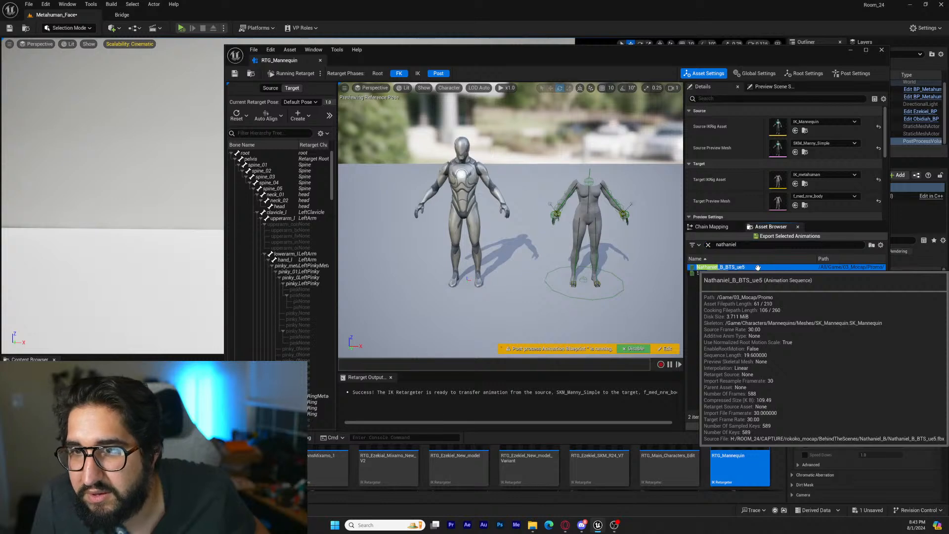
# Switch RTG_Mannequin to editing the retarget pose and auto-align the target MetaHuman body to the source mannequin
pyautogui.moveTo(552, 240); pyautogui.dragTo(568, 269, button='right')
pyautogui.press('d')
pyautogui.press('w')
pyautogui.press('s')
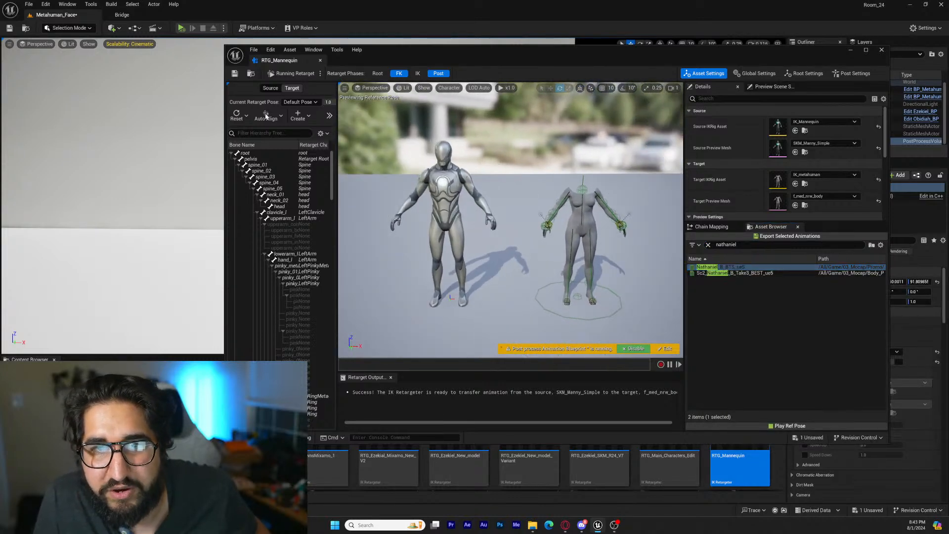
pyautogui.click(266, 117)
pyautogui.click(285, 72)
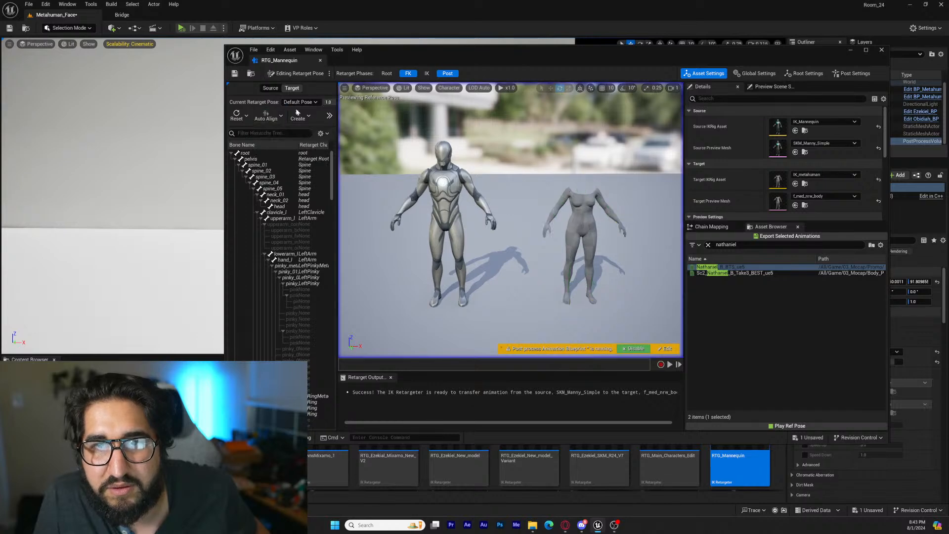
pyautogui.click(266, 116)
pyautogui.click(277, 130)
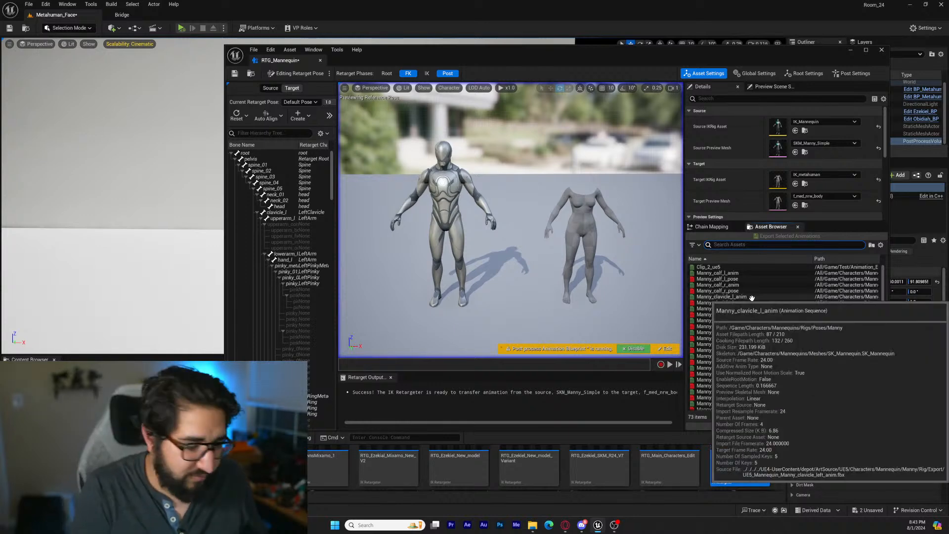
# Find the BTS_ue5 body animation again and play it in the retargeter, checking the target body's motion up close
pyautogui.write('nathan')
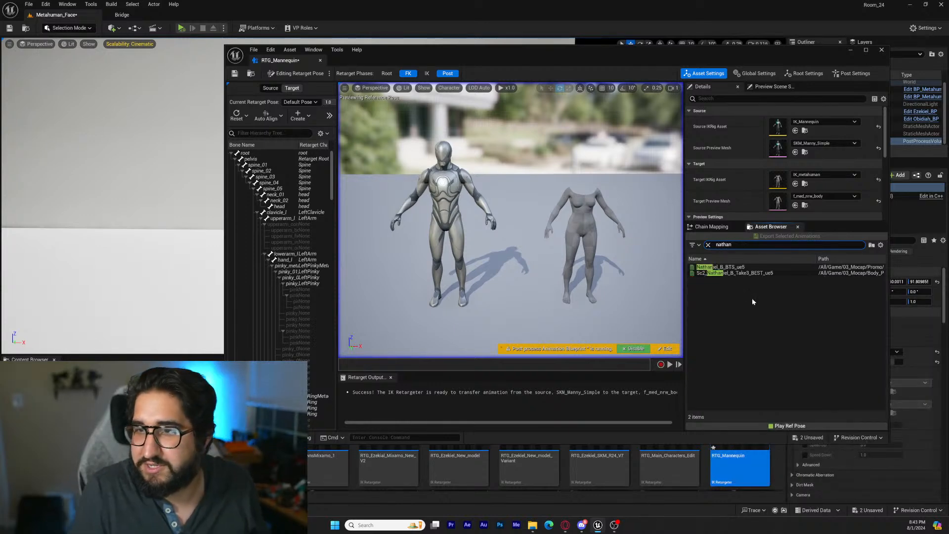
pyautogui.click(715, 266)
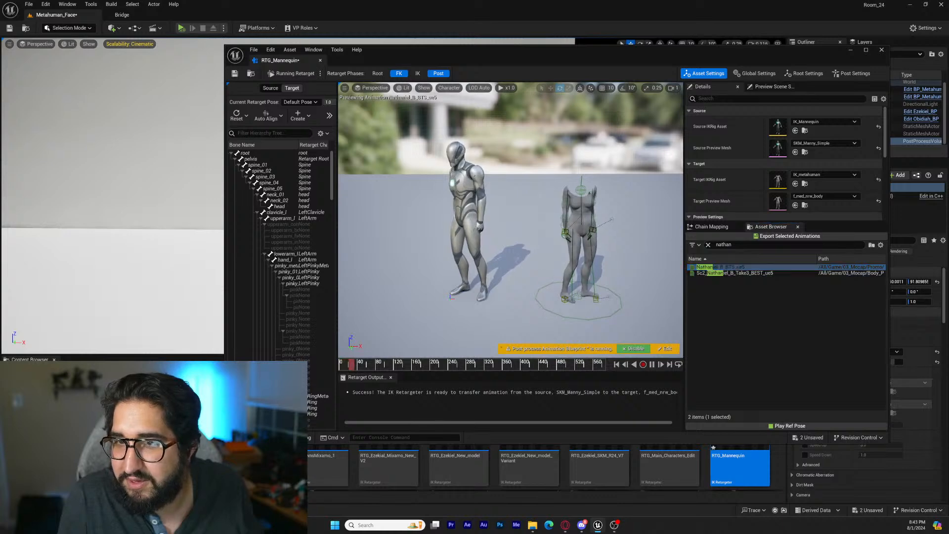
pyautogui.scroll(-5, 524, 292)
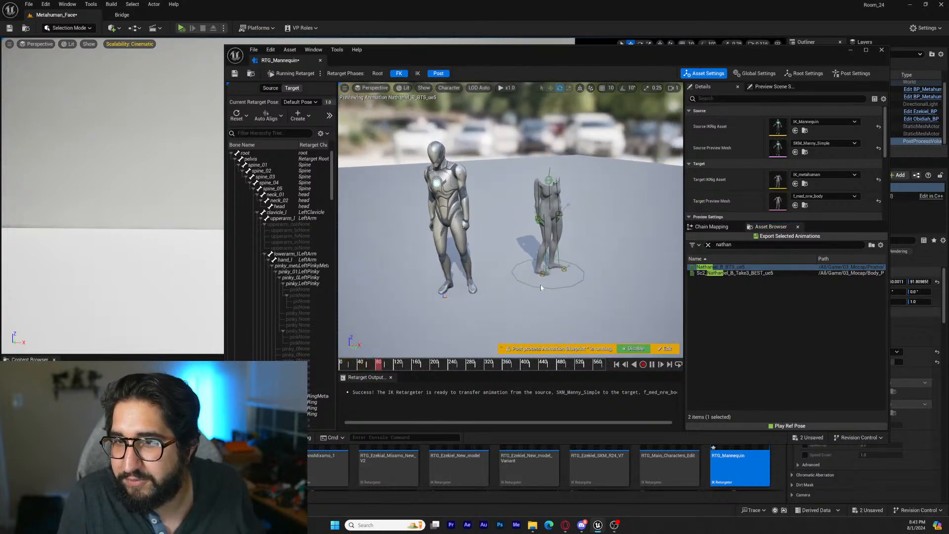
pyautogui.press('d')
pyautogui.moveTo(536, 300); pyautogui.dragTo(524, 221, button='right')
pyautogui.press('w')
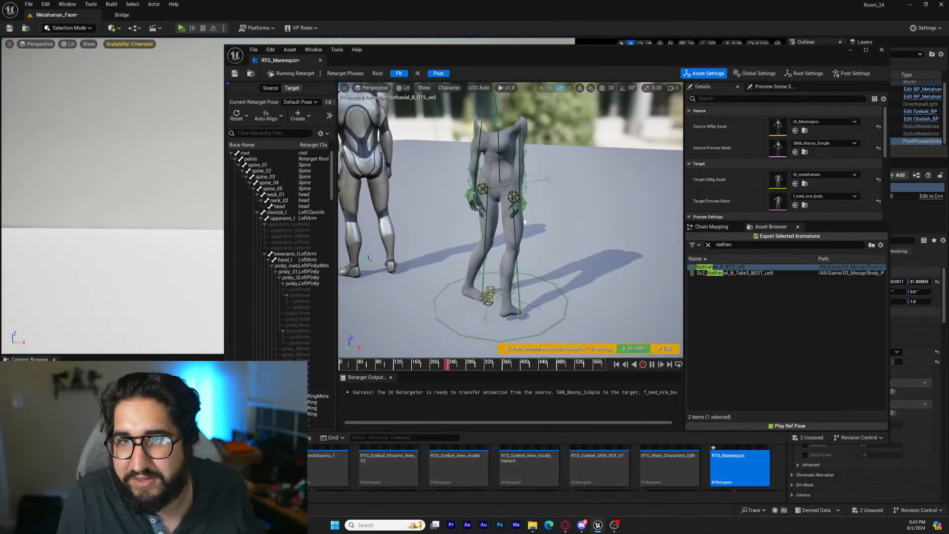
# Enable the Root and IK retarget phases alongside FK and Post, comparing the source and target motion from several angles
pyautogui.click(417, 74)
pyautogui.click(438, 75)
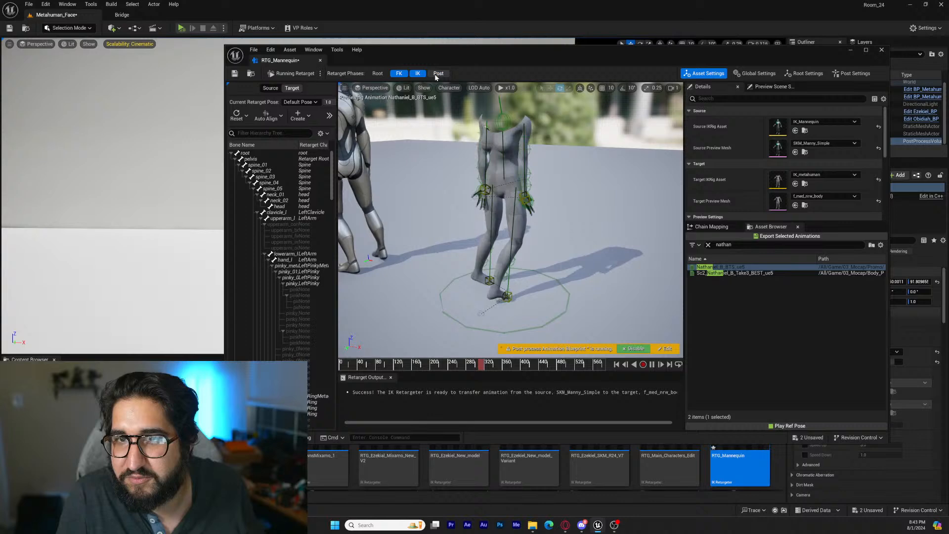
pyautogui.click(380, 74)
pyautogui.moveTo(447, 193); pyautogui.dragTo(566, 198, button='right')
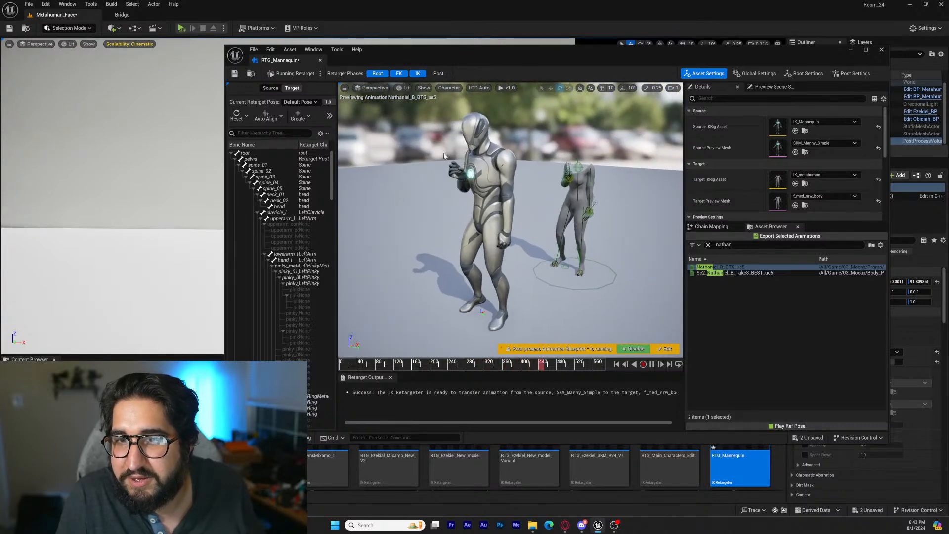
pyautogui.click(439, 75)
pyautogui.moveTo(445, 149); pyautogui.dragTo(494, 150, button='right')
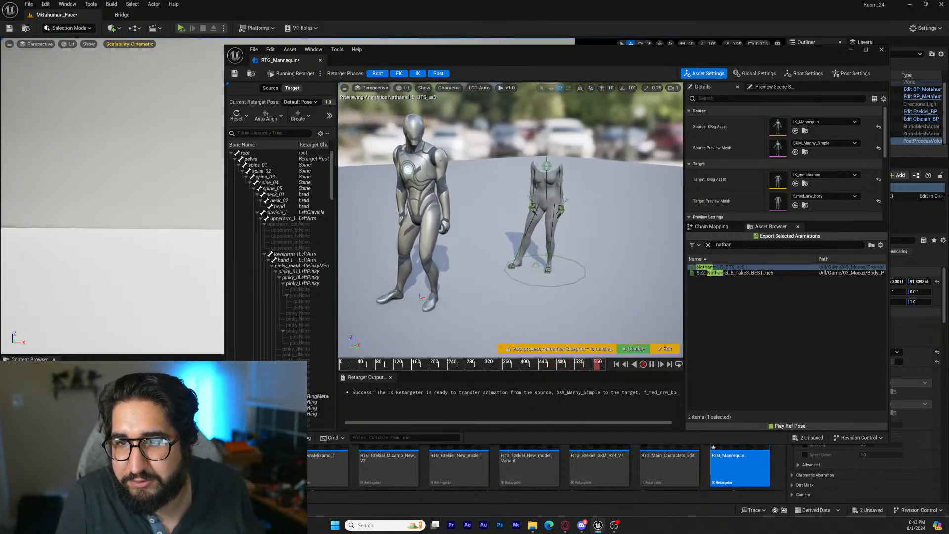
pyautogui.keyDown('alt'); pyautogui.moveTo(494, 151); pyautogui.dragTo(420, 150); pyautogui.keyUp('alt')
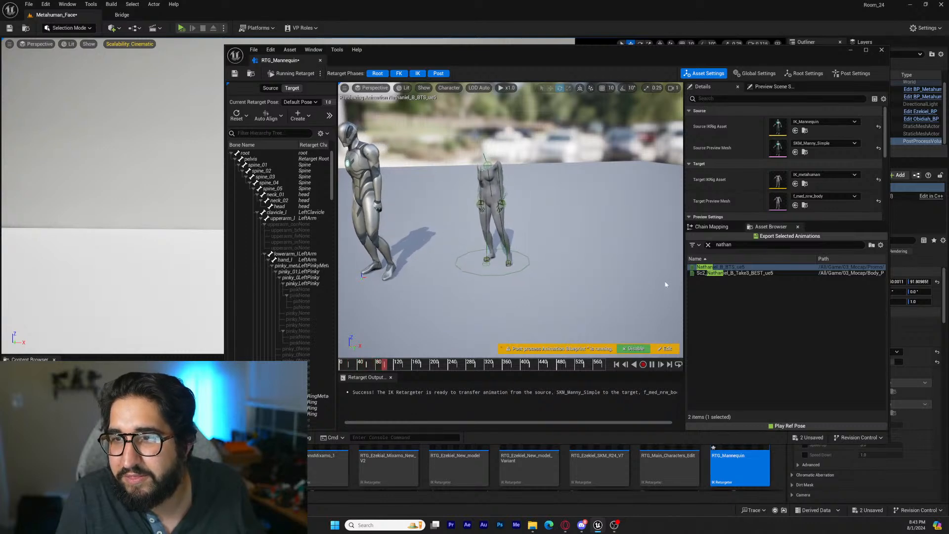
# Export the retargeted BTS_ue5 animation to 03_Mocap/Promo with the prefix USE_, including referenced assets, and save and close the RTG_Mannequin retargeter
pyautogui.click(790, 236)
pyautogui.click(432, 199)
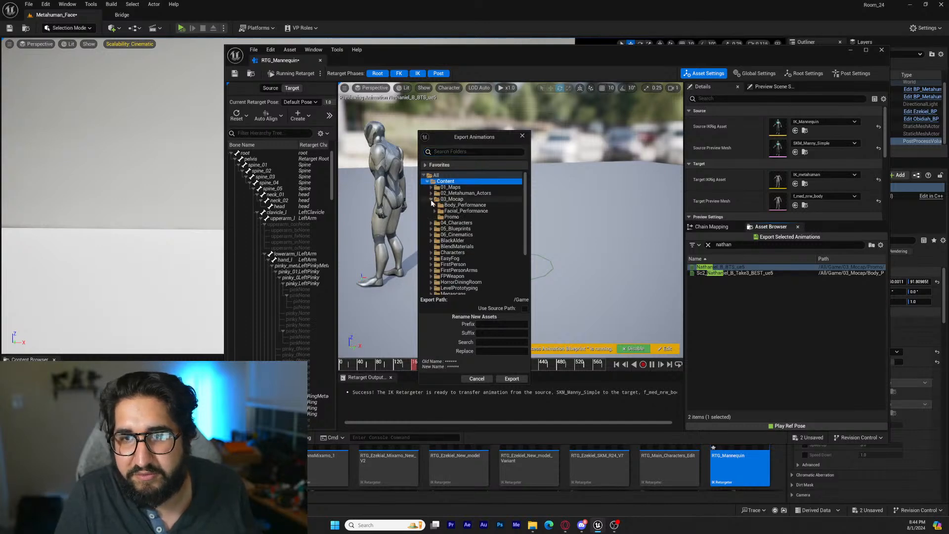
pyautogui.click(492, 217)
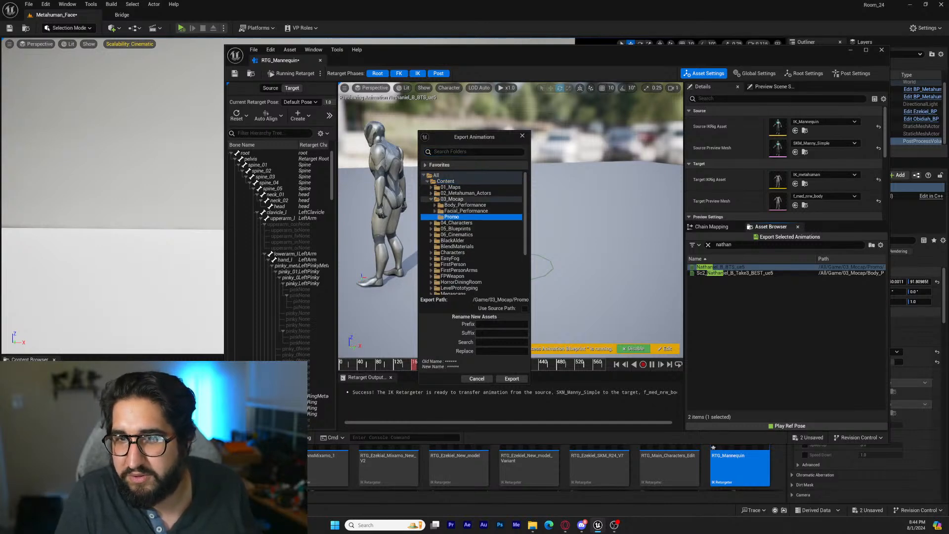
pyautogui.click(501, 324)
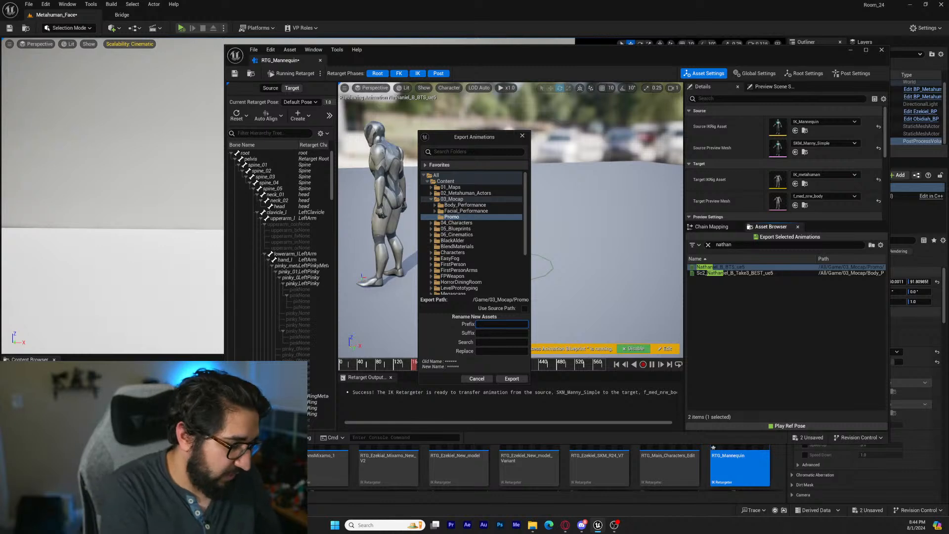
pyautogui.write('USE_')
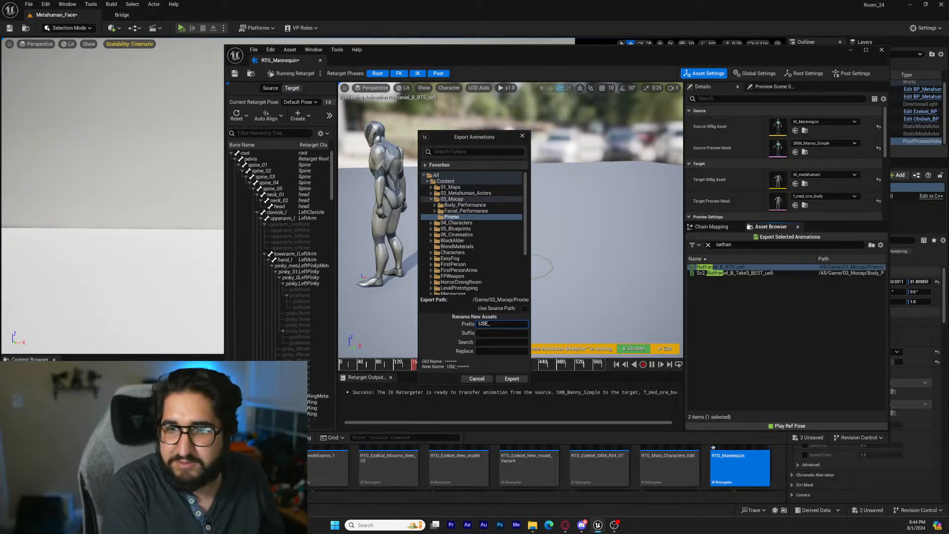
pyautogui.click(509, 379)
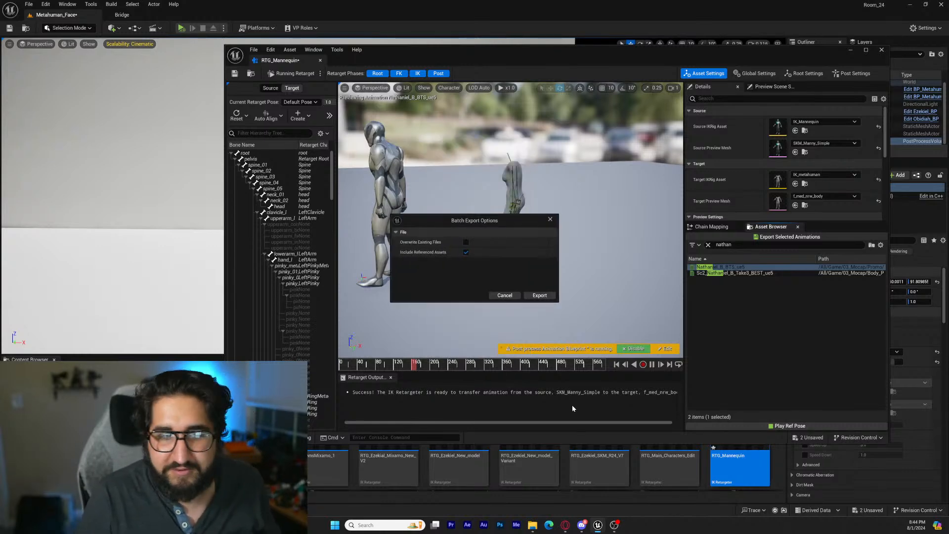
pyautogui.click(539, 295)
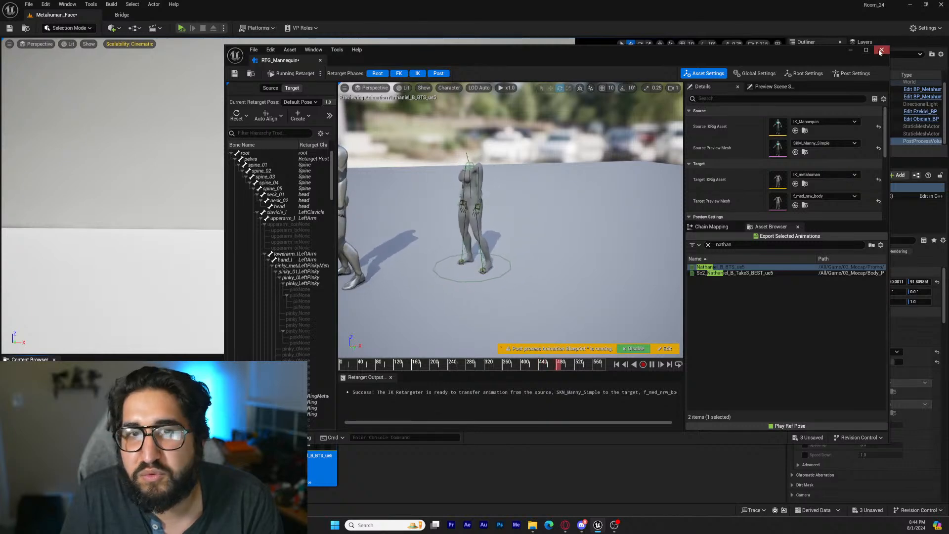
pyautogui.click(234, 73)
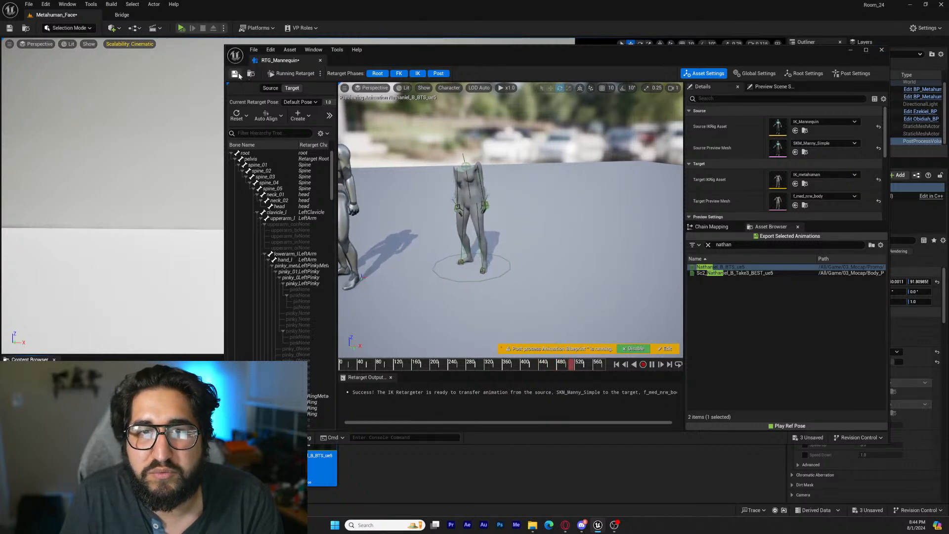
pyautogui.click(320, 61)
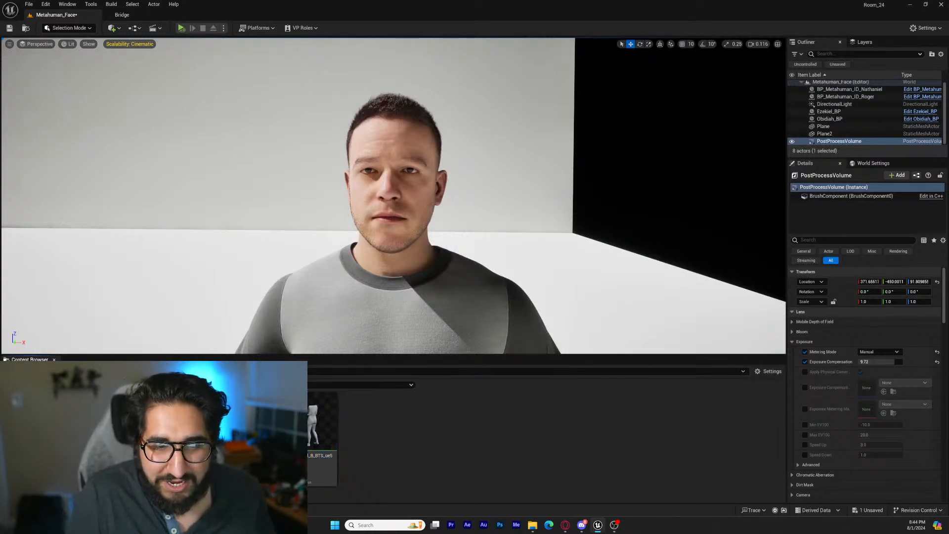
# Move in close to the placed MetaHuman's face in the level and select that MetaHuman blueprint actor
pyautogui.press('s')
pyautogui.moveTo(310, 268)
pyautogui.mouseDown(button='right')
pyautogui.moveTo(358, 268)
pyautogui.moveTo(326, 265)
pyautogui.mouseUp(button='right')
pyautogui.press('a')
pyautogui.press('d')
pyautogui.press('w')
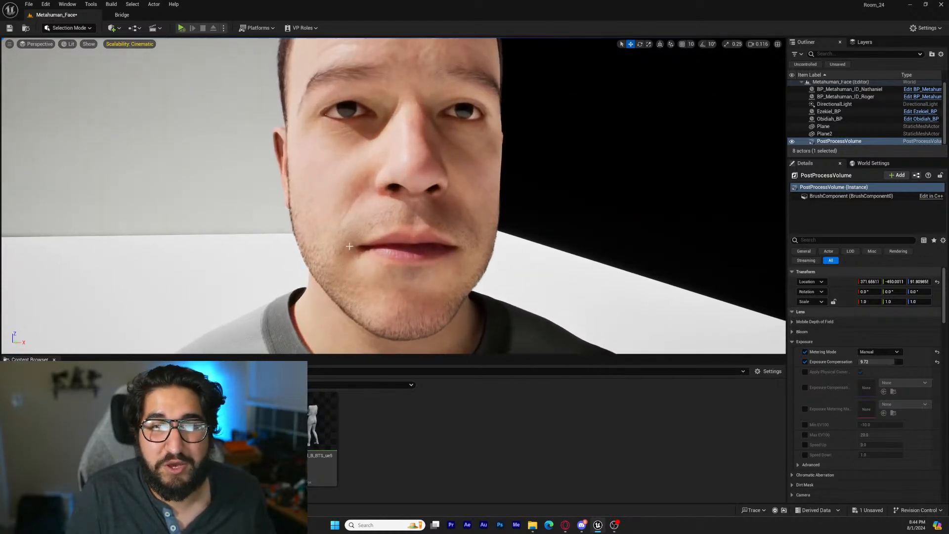
pyautogui.click(352, 244)
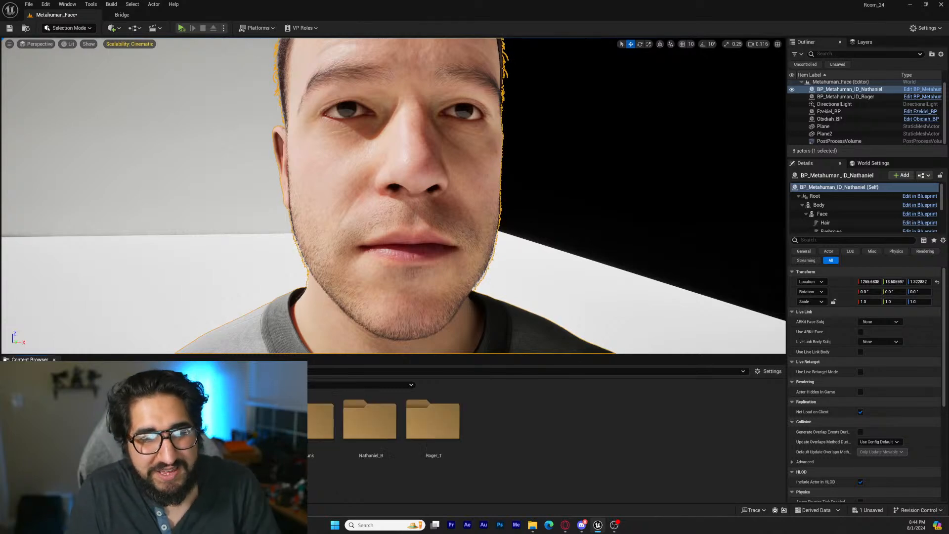
# Open the selected MetaHuman's existing performance asset from 02_Metahuman_Actors/Metahuman_Performances
pyautogui.click(386, 469)
pyautogui.doubleClick(387, 470)
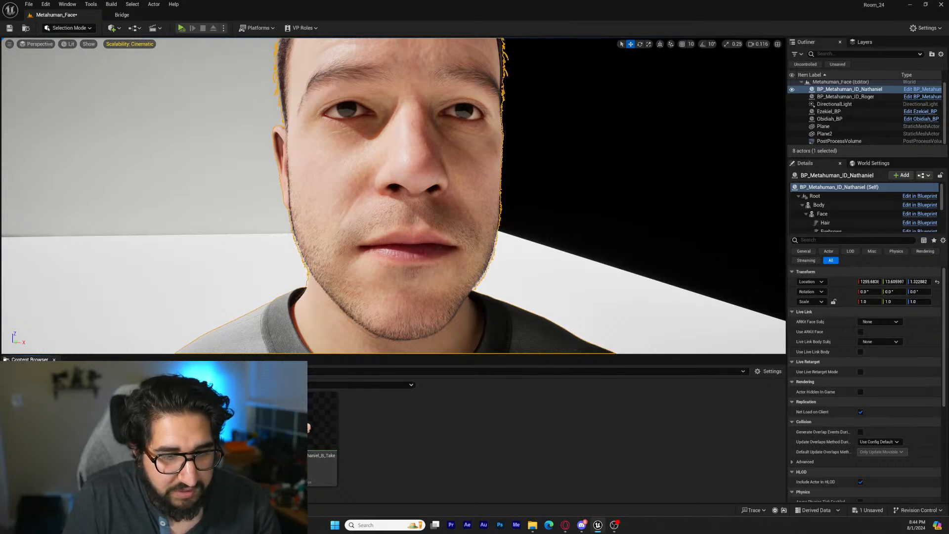
pyautogui.hotkey('alt', 'Left')
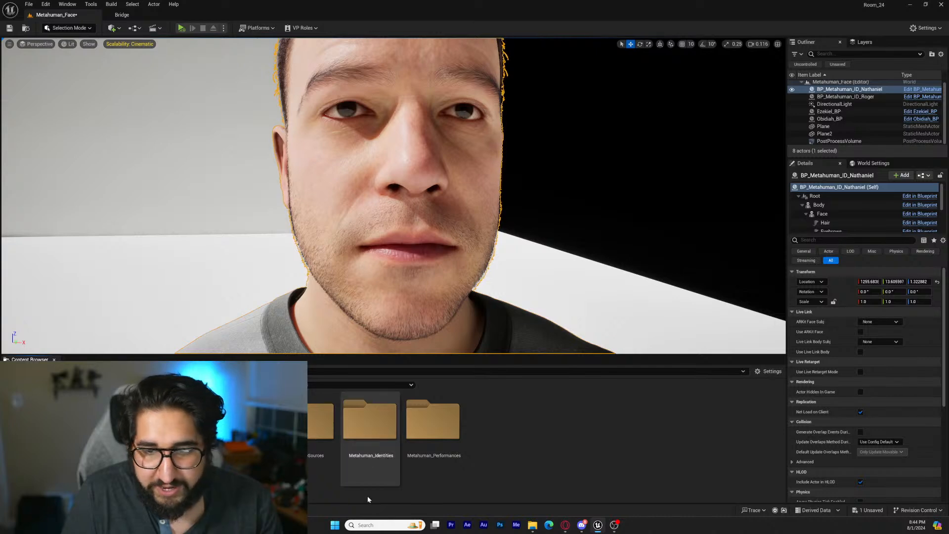
pyautogui.doubleClick(433, 435)
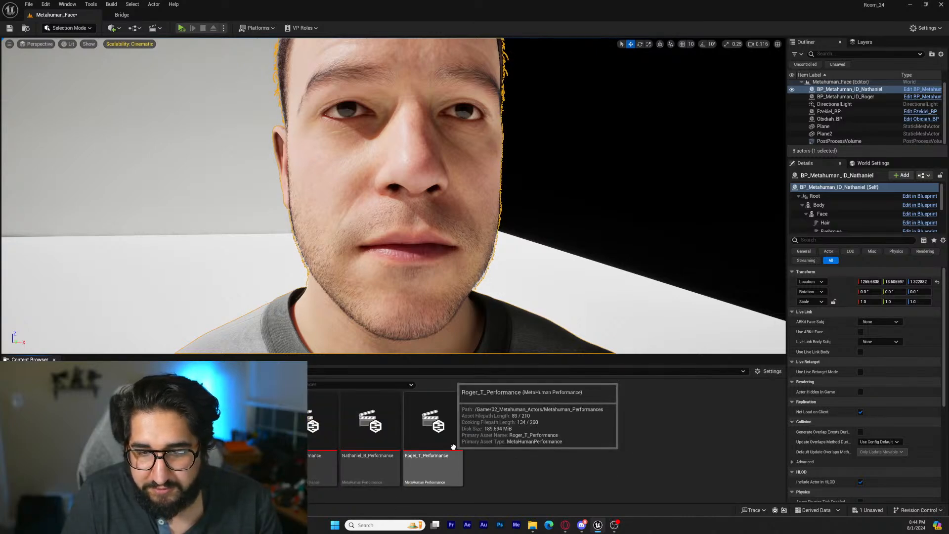
pyautogui.doubleClick(375, 425)
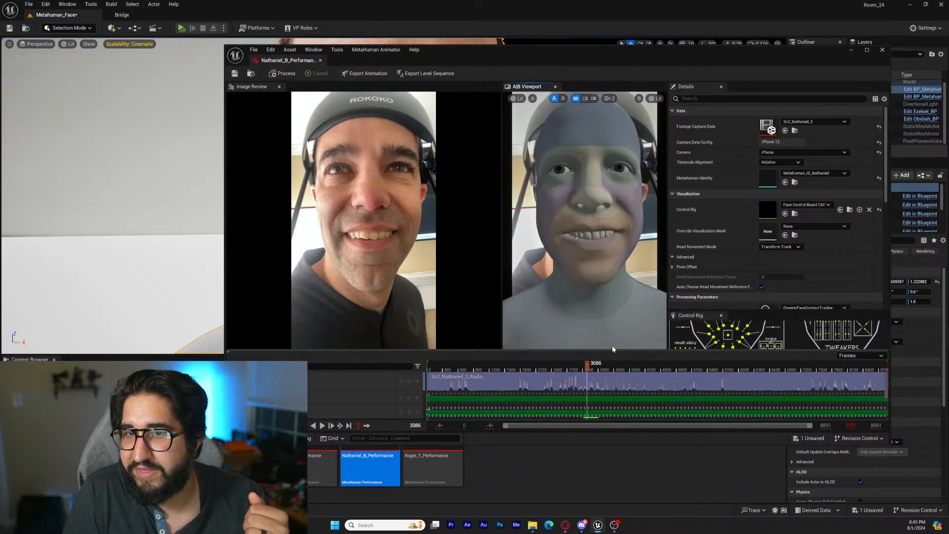
# Set the performance's Footage Capture Data to the actor's Sc2 take 4
pyautogui.click(828, 122)
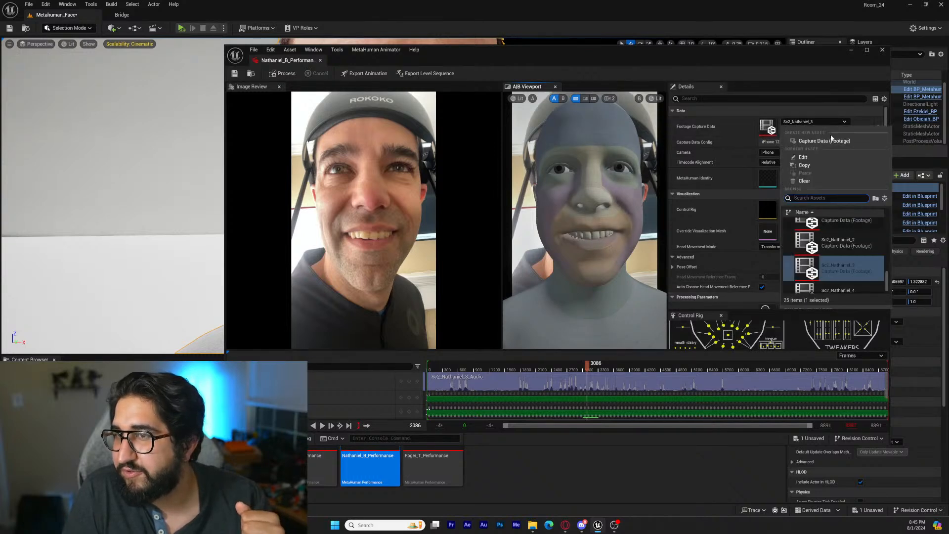
pyautogui.scroll(-1, 838, 268)
pyautogui.click(855, 281)
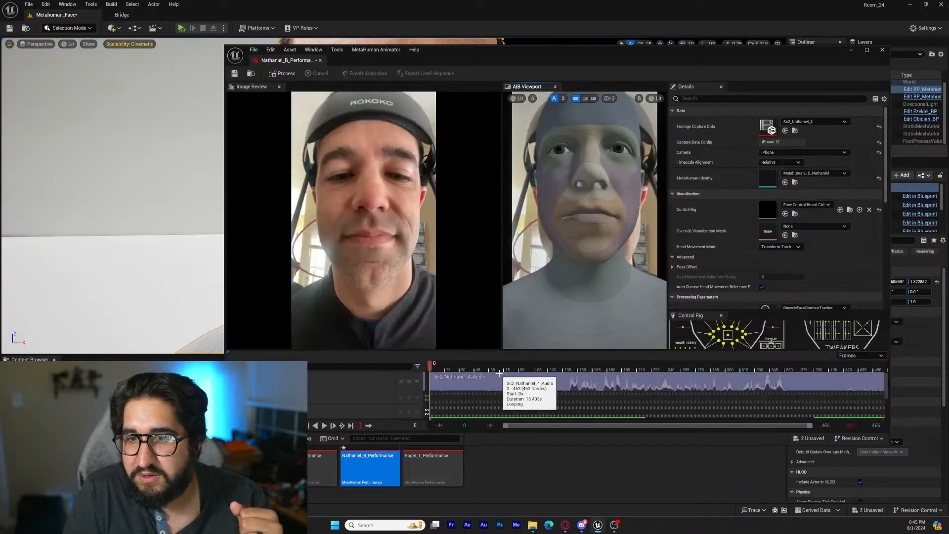
# Play the take 4 facial footage from about frame 133 and return the playhead to the start of the clip
pyautogui.click(558, 371)
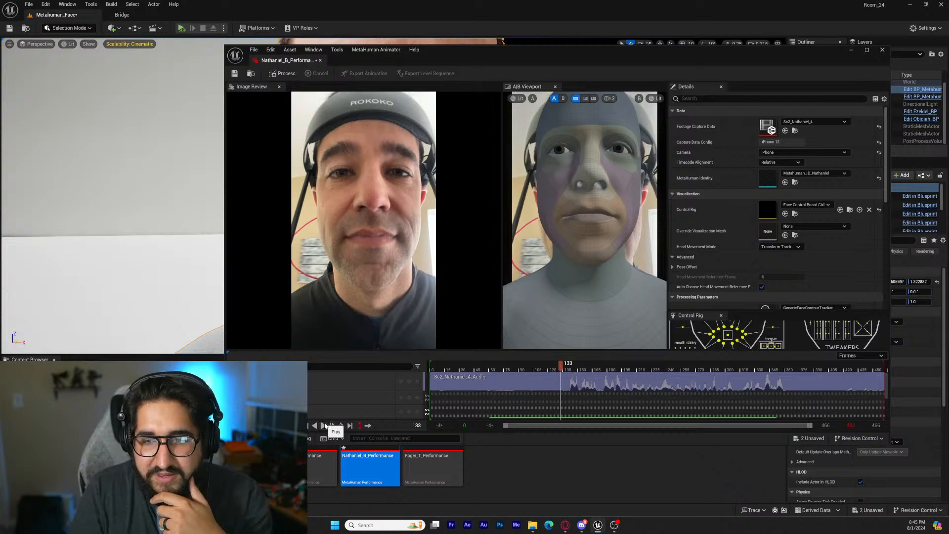
pyautogui.click(325, 426)
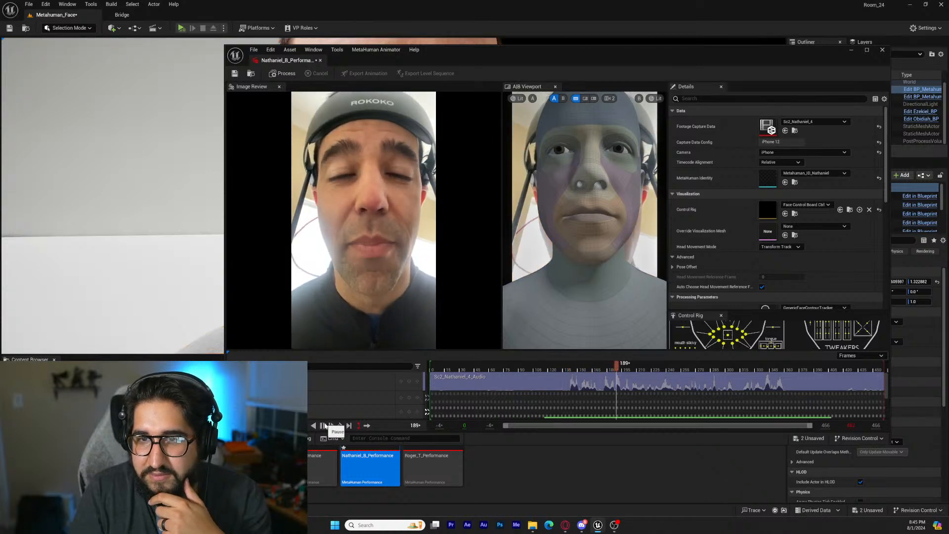
pyautogui.click(325, 426)
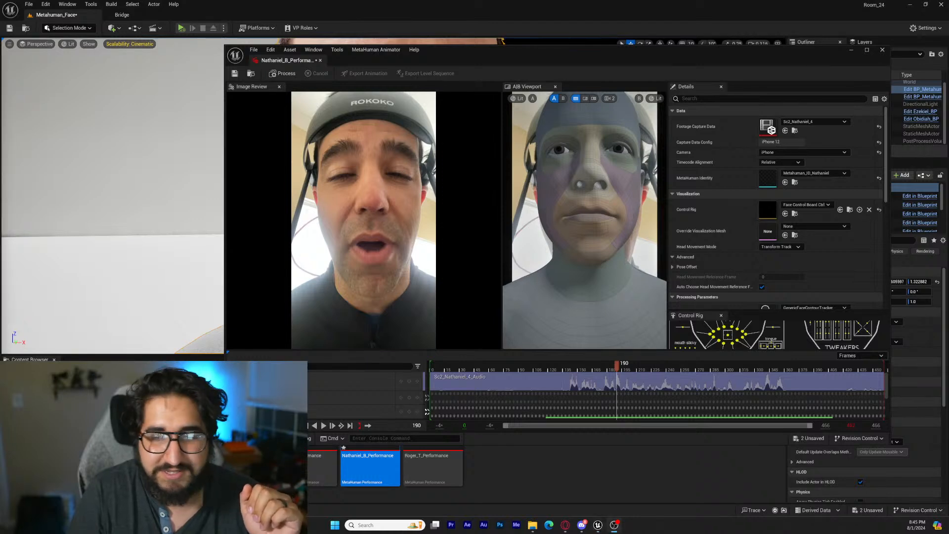
pyautogui.moveTo(704, 58); pyautogui.dragTo(582, 65)
pyautogui.moveTo(493, 372); pyautogui.dragTo(307, 376)
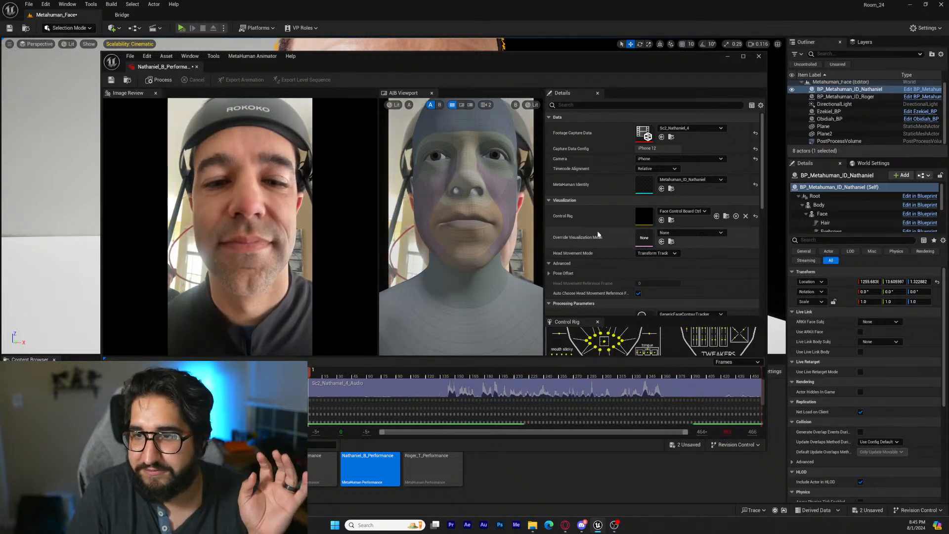
# Enable Skip Per Vertex Solve in the processing parameters and process the full facial performance
pyautogui.scroll(-3, 597, 228)
pyautogui.scroll(-3, 597, 225)
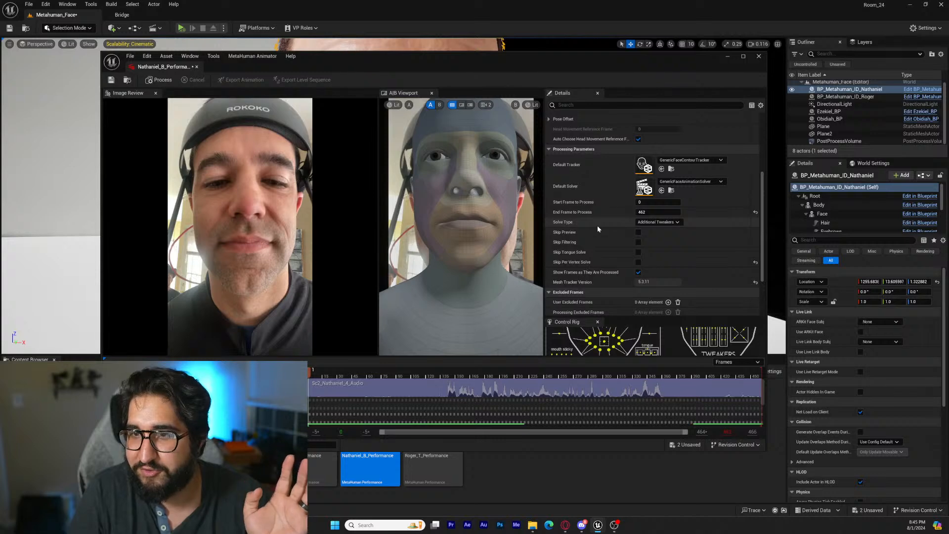
pyautogui.scroll(2, 597, 225)
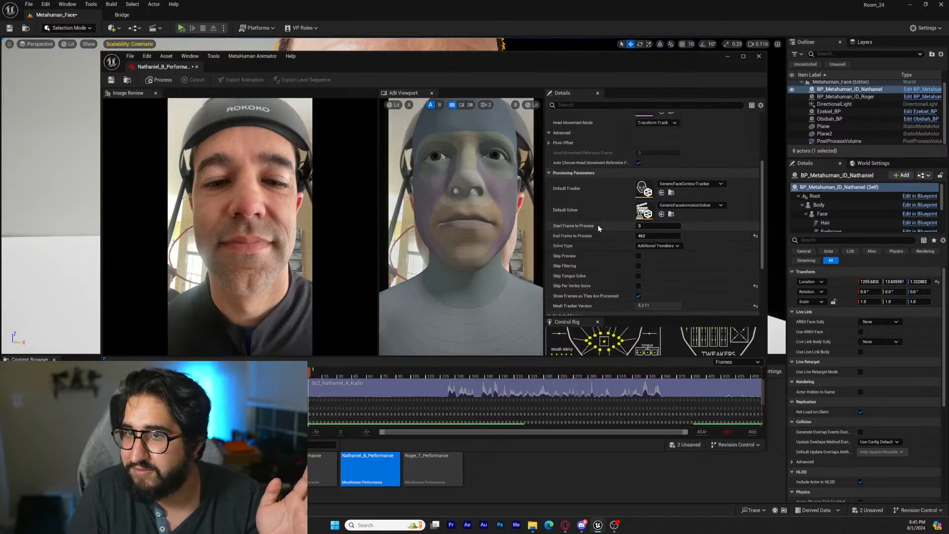
pyautogui.scroll(1, 597, 224)
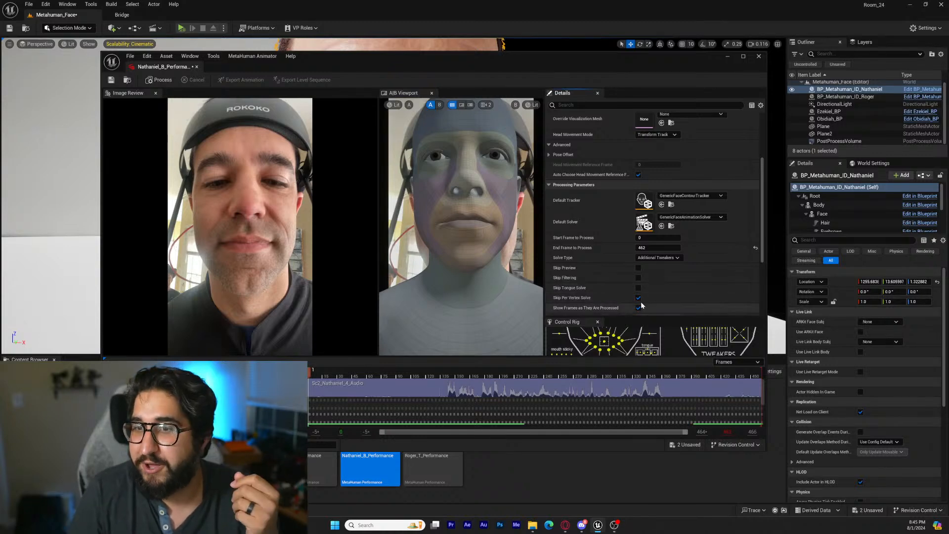
pyautogui.scroll(-5, 600, 296)
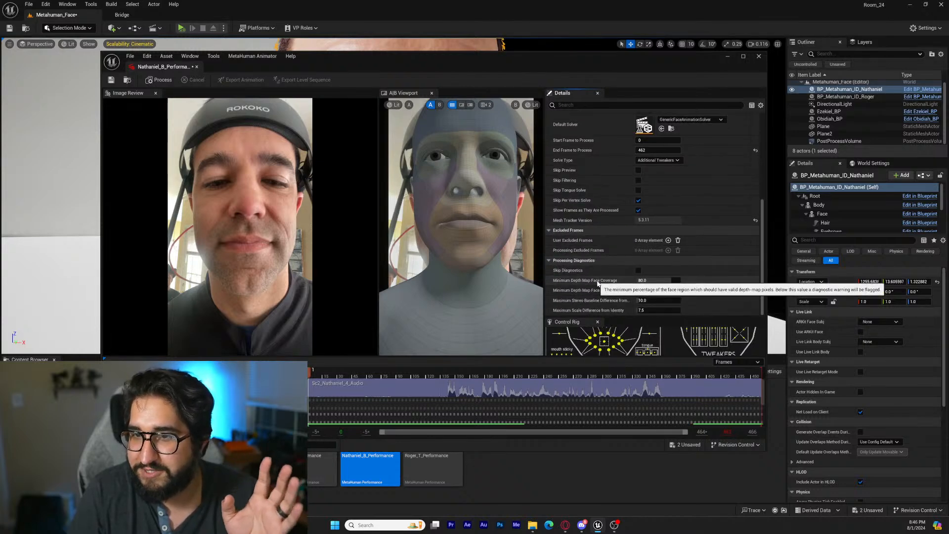
pyautogui.scroll(10, 597, 281)
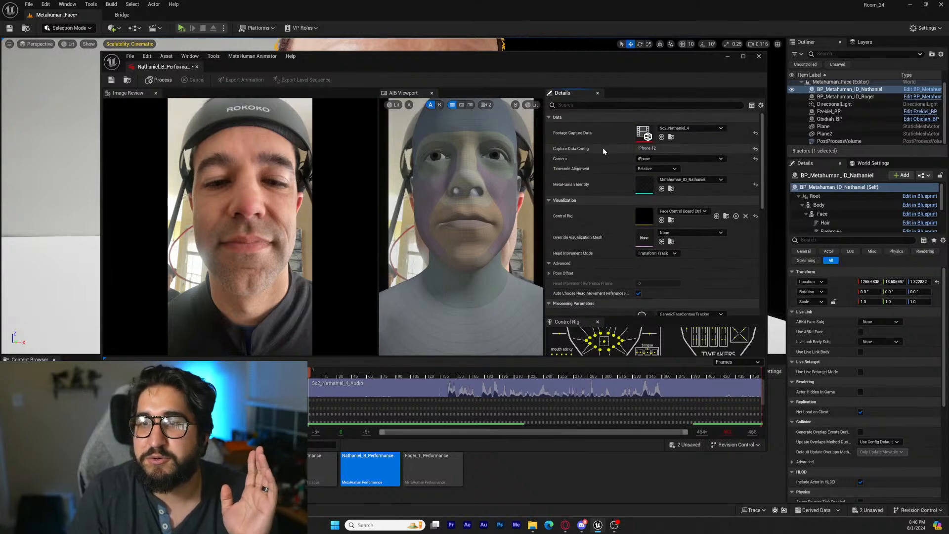
pyautogui.moveTo(346, 374); pyautogui.dragTo(310, 390)
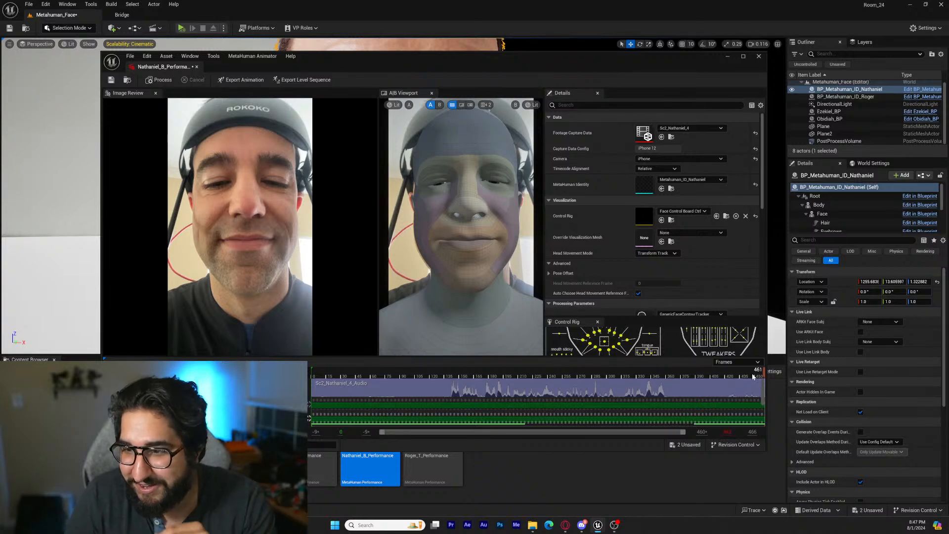
# Play the processed performance from frame 123, comparing the solved face with the footage
pyautogui.moveTo(753, 376); pyautogui.dragTo(433, 374)
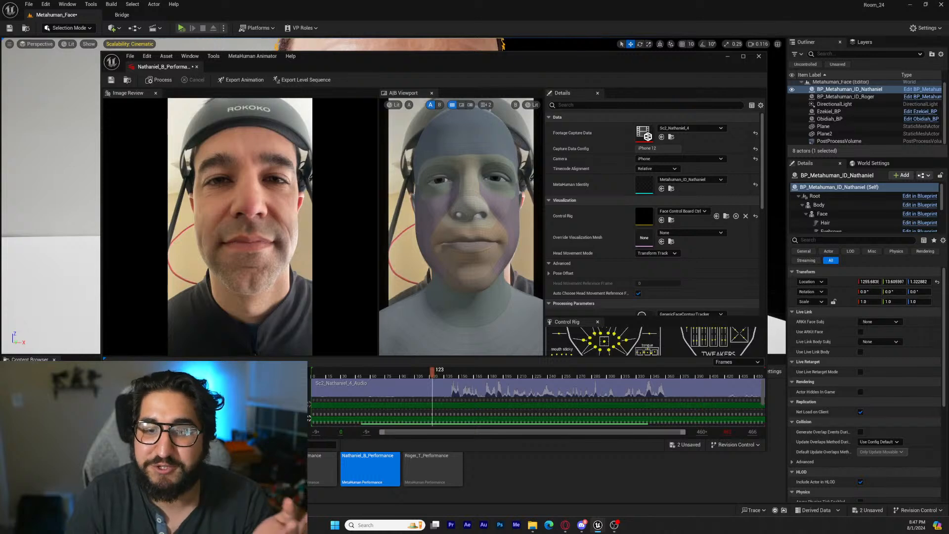
pyautogui.press('space')
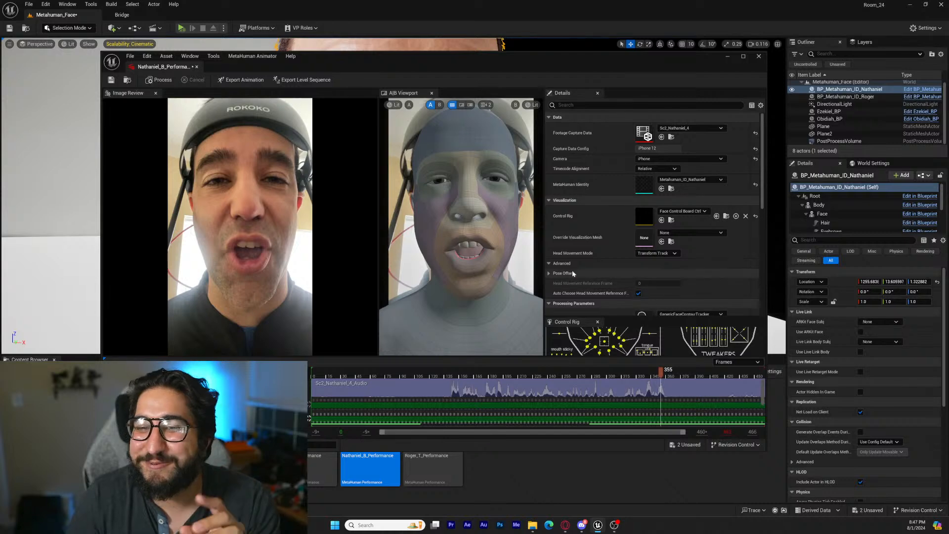
# Export the facial animation sequence to 03_Mocap/Promo with Enable Head Movement off on Face_Archetype_Skeleton, and close the performance editor
pyautogui.click(244, 79)
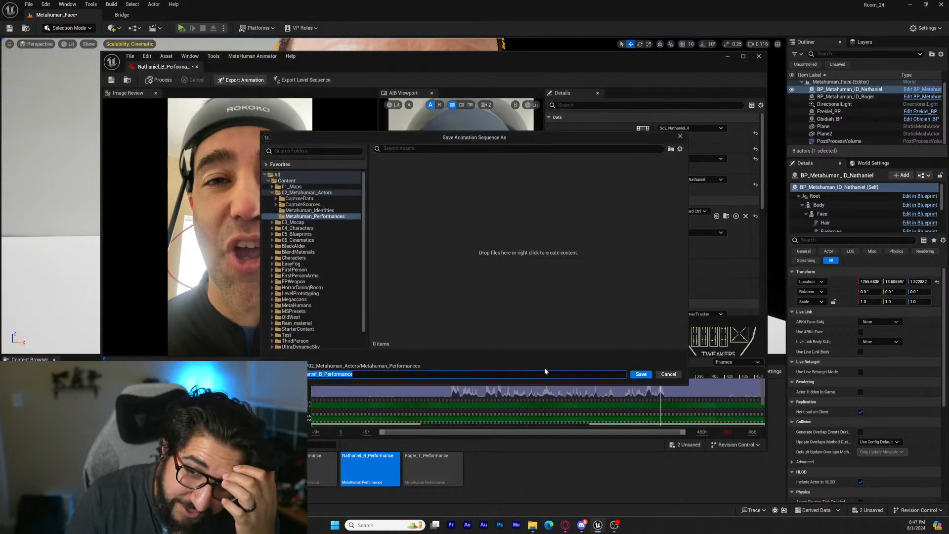
pyautogui.click(297, 187)
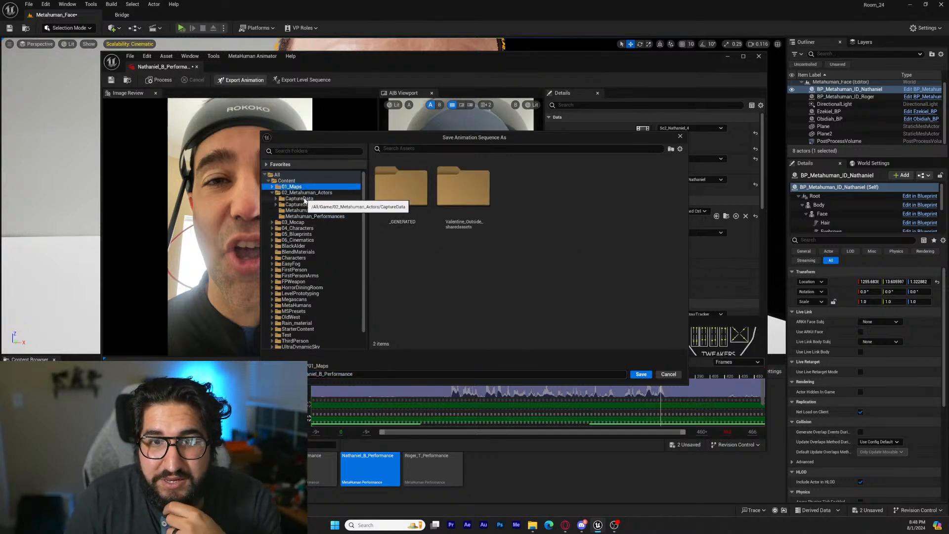
pyautogui.click(296, 222)
pyautogui.doubleClick(561, 193)
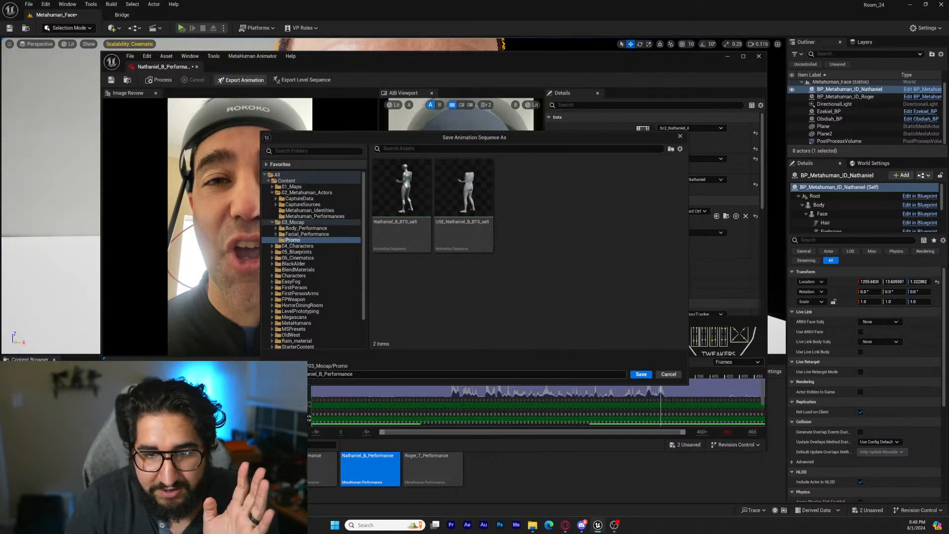
pyautogui.click(641, 375)
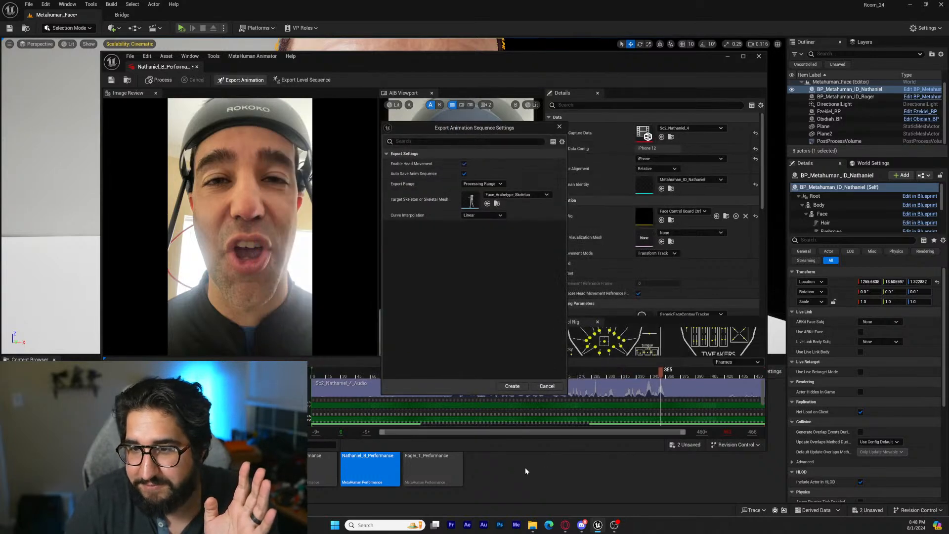
pyautogui.click(464, 164)
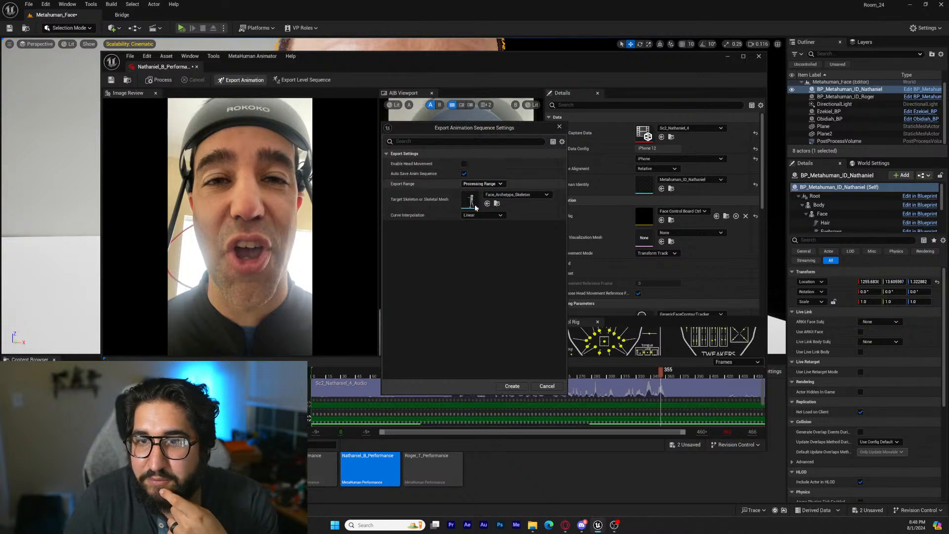
pyautogui.click(514, 386)
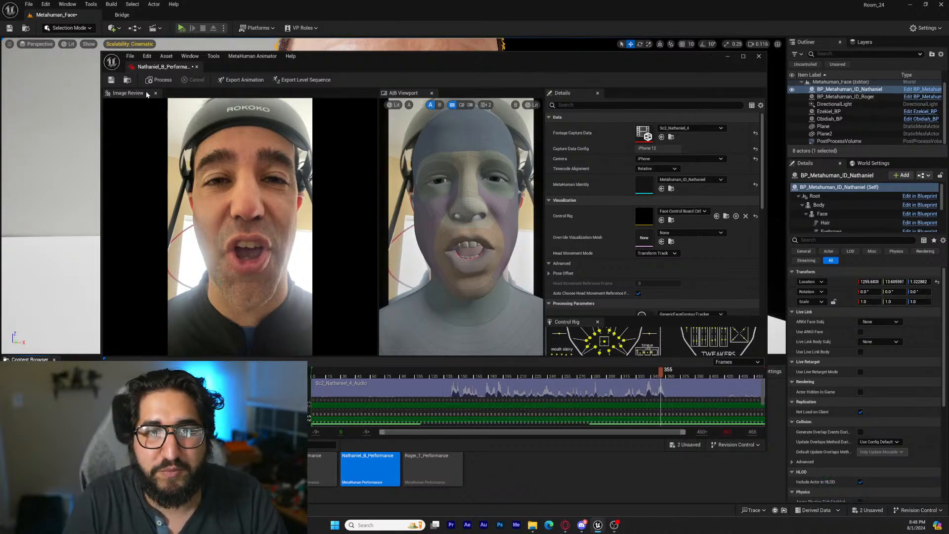
pyautogui.click(760, 56)
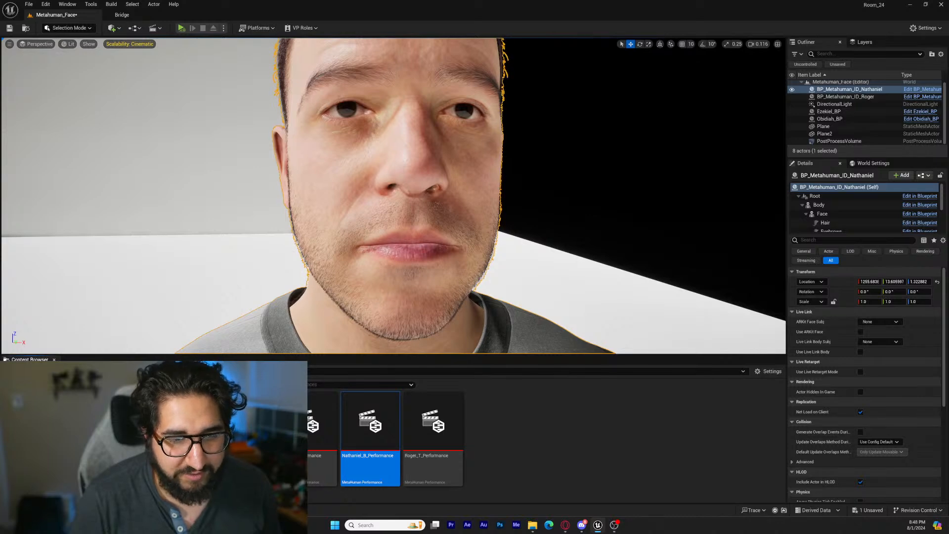
# Create a new folder named Promo inside 06_Cinematics
pyautogui.rightClick(329, 458)
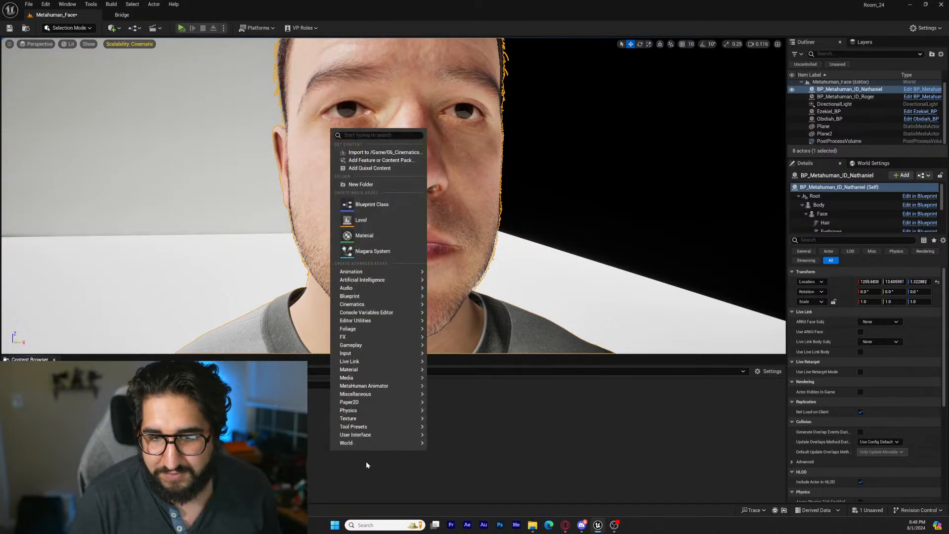
pyautogui.click(369, 186)
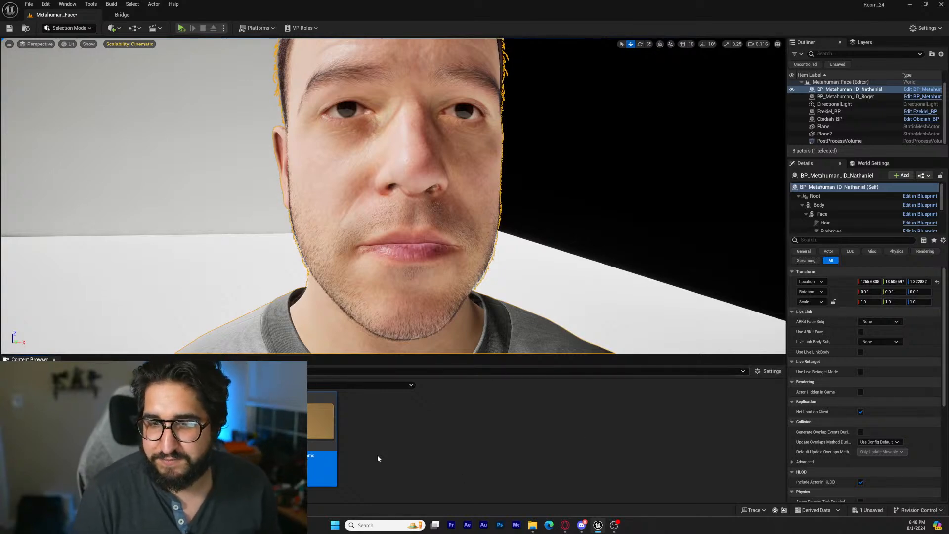
pyautogui.press('Escape')
# Create a level sequence in the Promo folder, named after the actor with the suffix _Promo, and set its display rate to 24 fps
pyautogui.rightClick(395, 435)
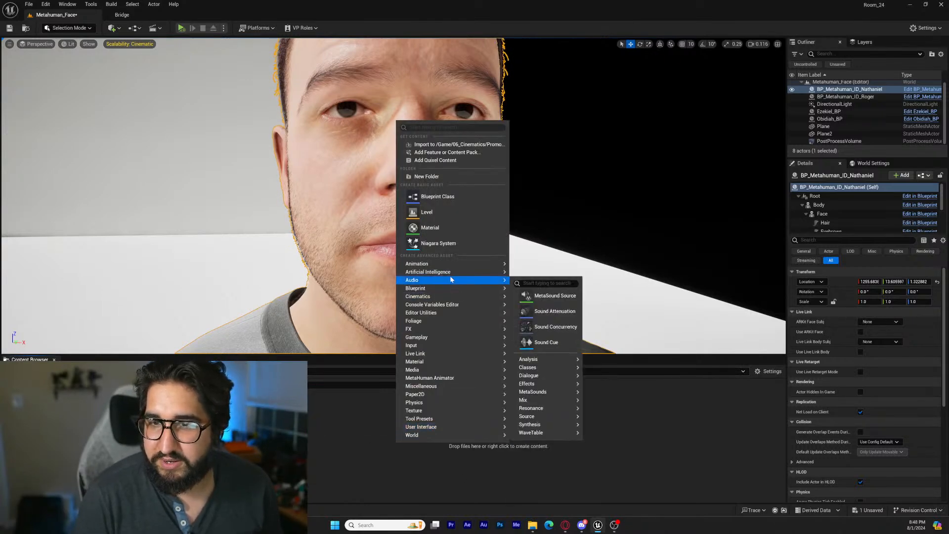
pyautogui.moveTo(451, 306)
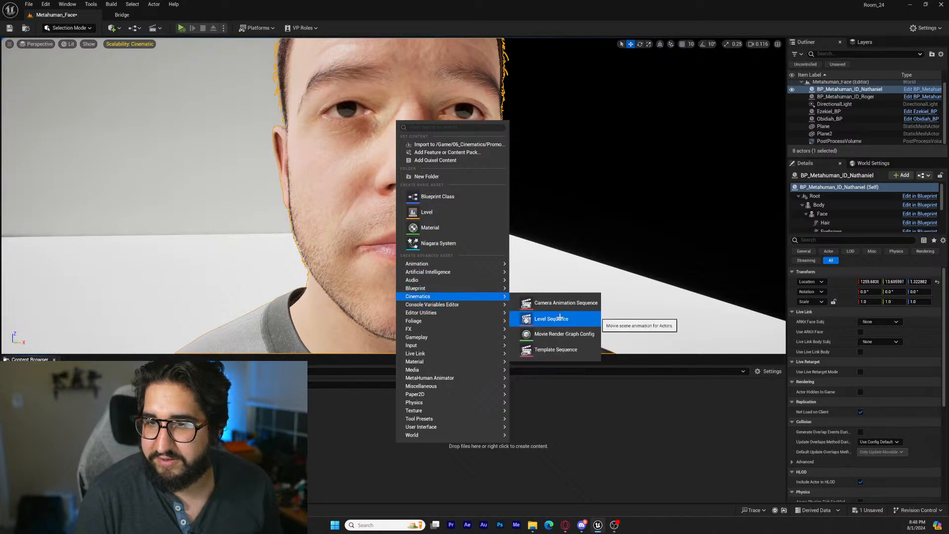
pyautogui.click(561, 318)
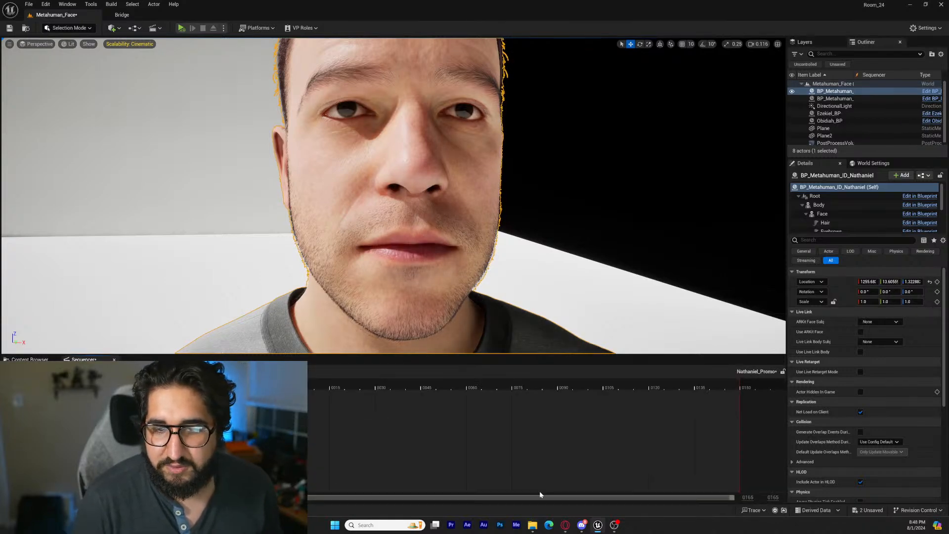
pyautogui.click(257, 371)
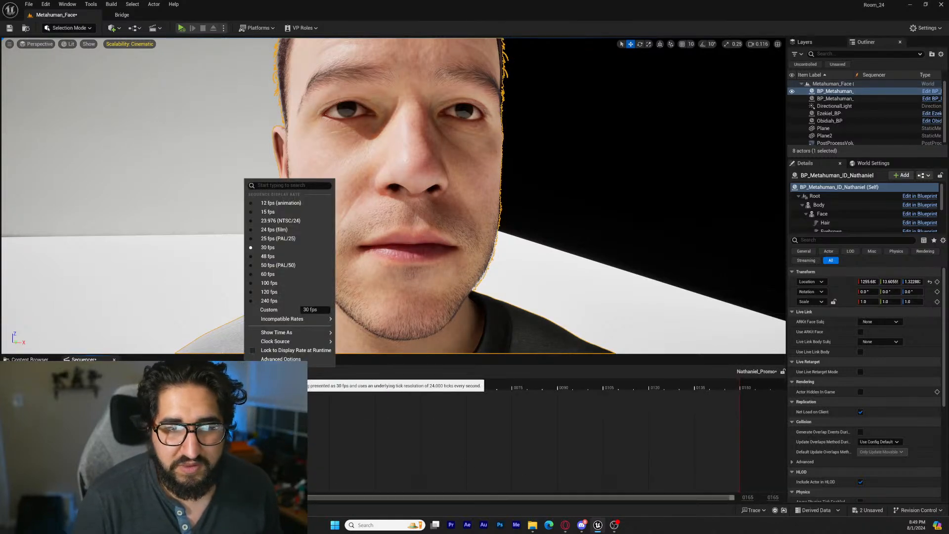
pyautogui.click(272, 231)
# Add the placed MetaHuman blueprint actor to the sequence and delete its body and face control rig tracks
pyautogui.press('f')
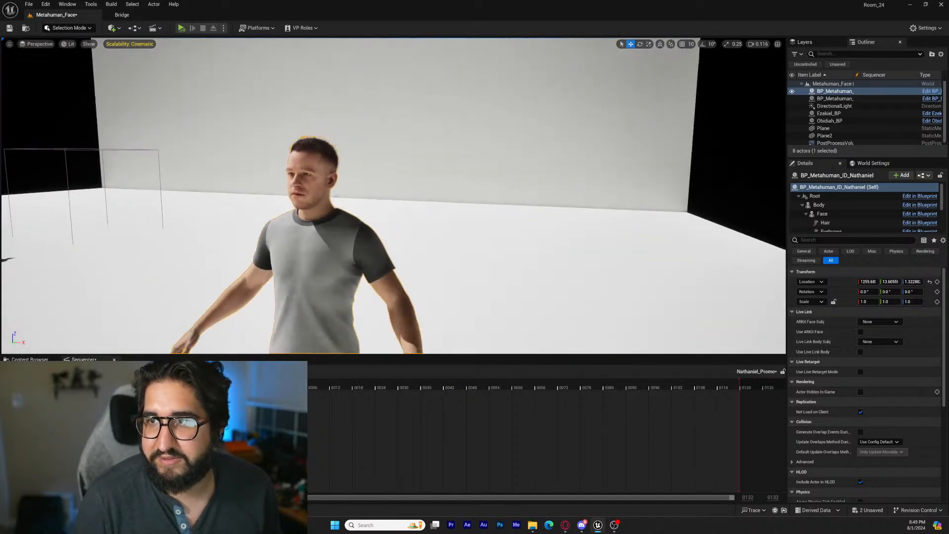
pyautogui.click(850, 93)
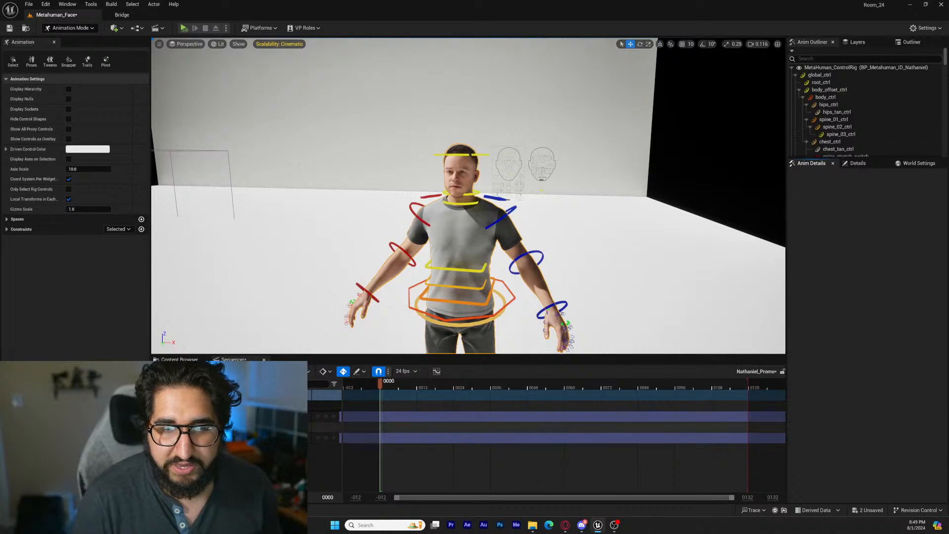
pyautogui.click(277, 416)
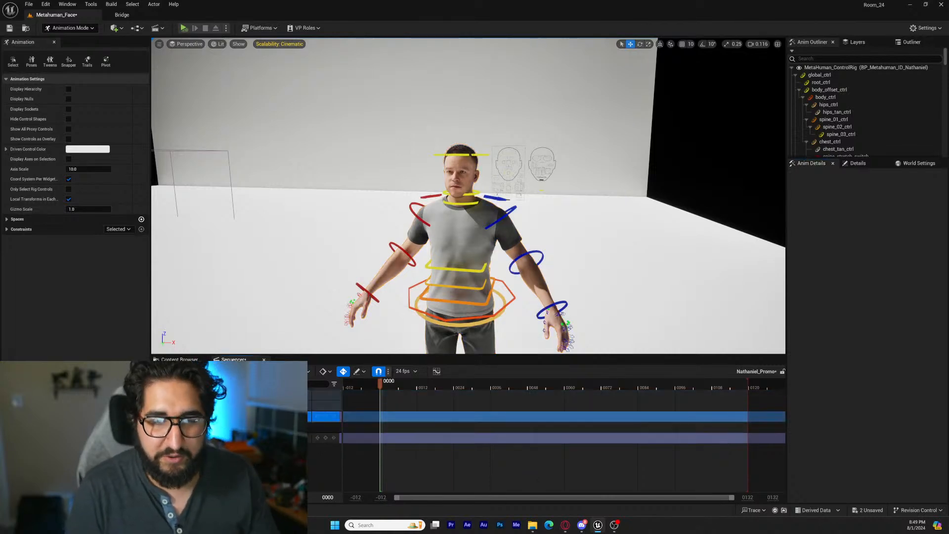
pyautogui.press('Delete')
pyautogui.press('Delete')
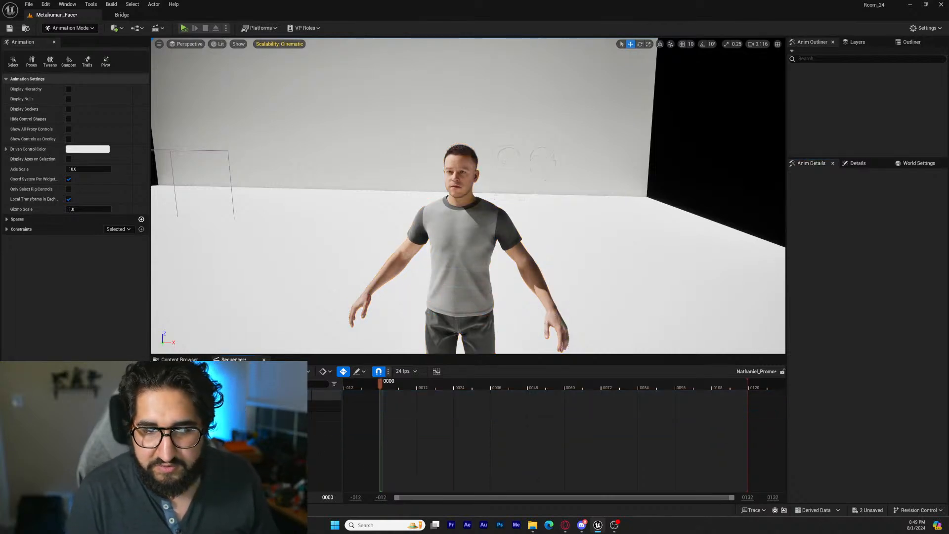
# Add the actor's exported facial performance animation sequence to the MetaHuman's Face track
pyautogui.click(307, 423)
pyautogui.moveTo(385, 63)
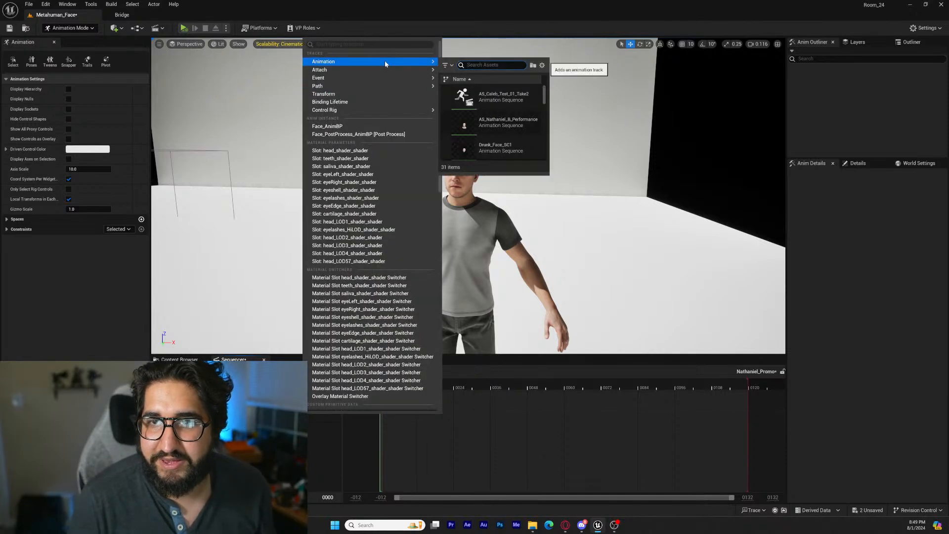
pyautogui.click(481, 123)
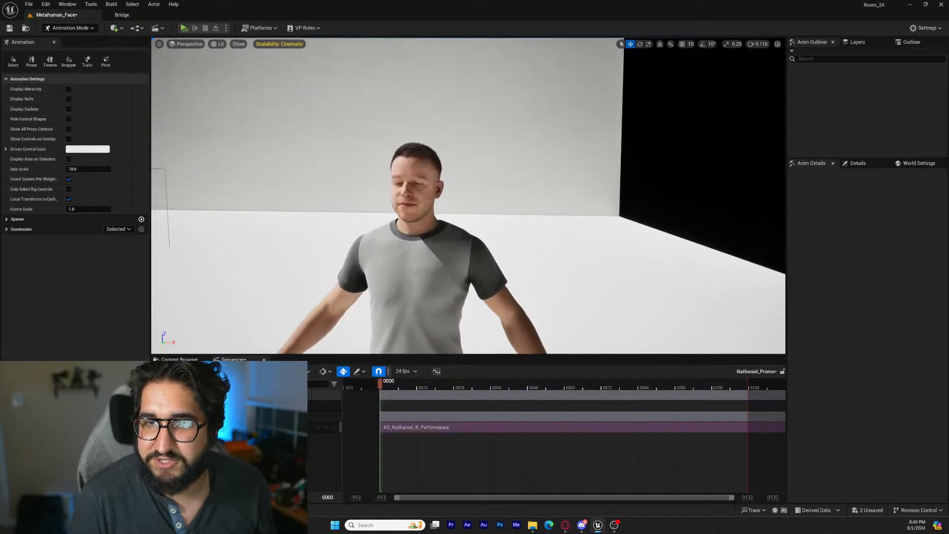
# Move to frame 369, the end of the facial animation, and extend the sequence's playback range to that frame
pyautogui.press('w')
pyautogui.moveTo(466, 263); pyautogui.dragTo(483, 262, button='right')
pyautogui.press('a')
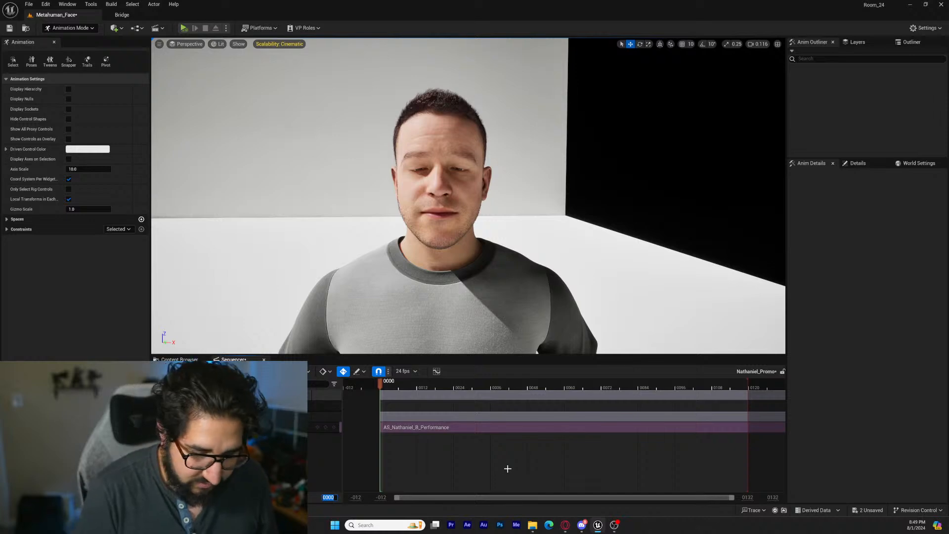
pyautogui.write('9')
pyautogui.press('Return')
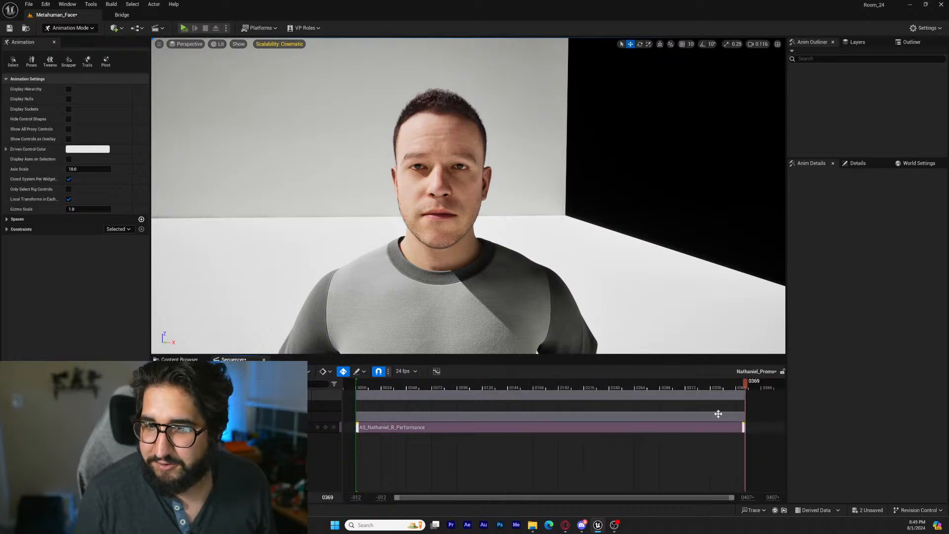
# Scrub and play the sequence to examine the MetaHuman's facial animation up close and from farther away
pyautogui.moveTo(743, 383); pyautogui.dragTo(473, 385)
pyautogui.press('space')
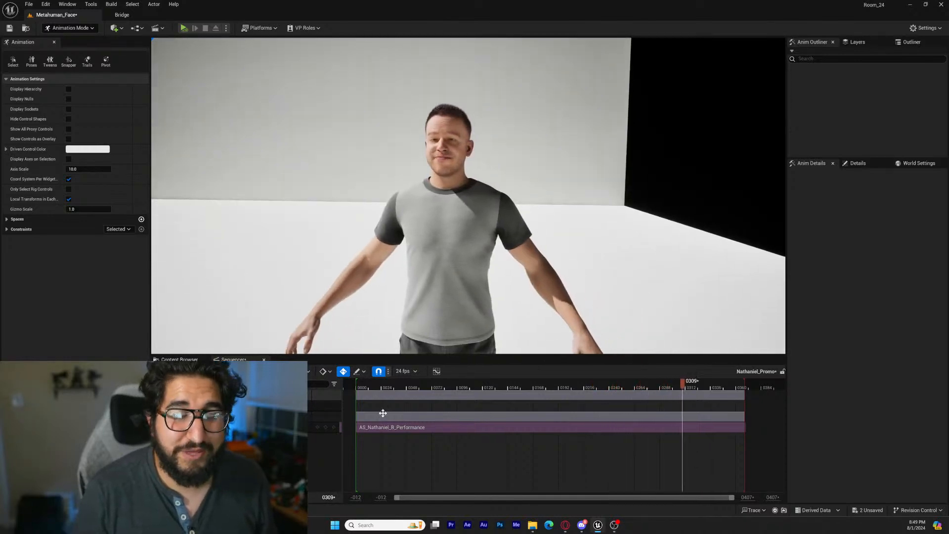
pyautogui.press('space')
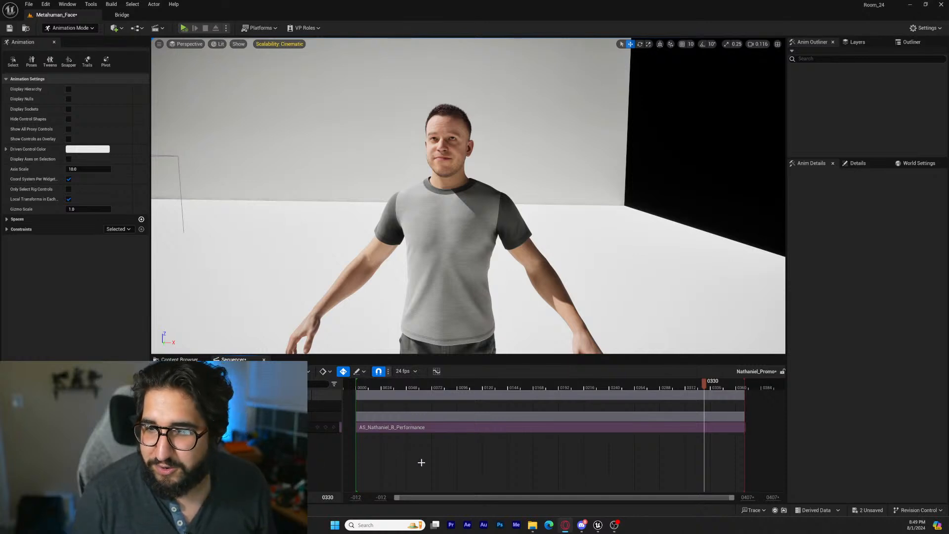
pyautogui.click(363, 388)
pyautogui.moveTo(458, 385); pyautogui.dragTo(388, 388)
pyautogui.press('w')
pyautogui.moveTo(468, 198); pyautogui.dragTo(472, 178, button='right')
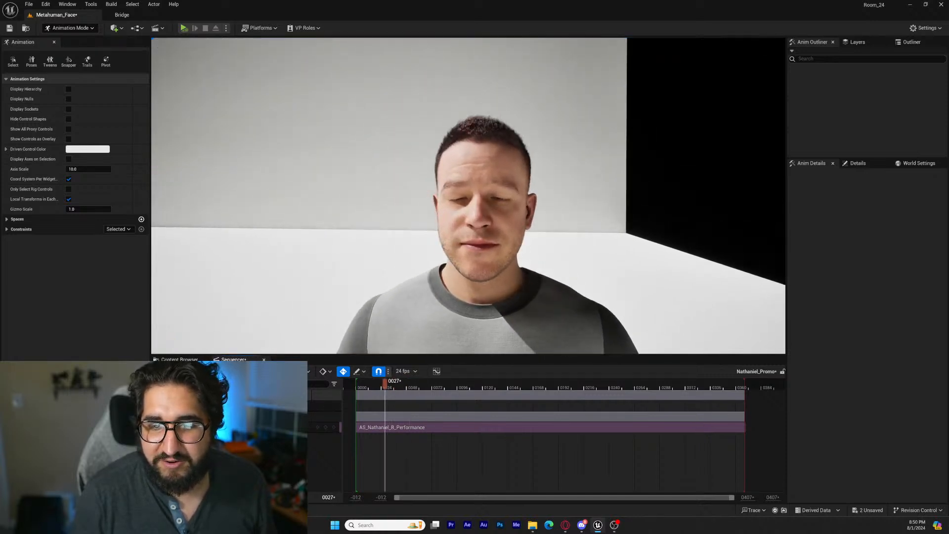
pyautogui.press('space')
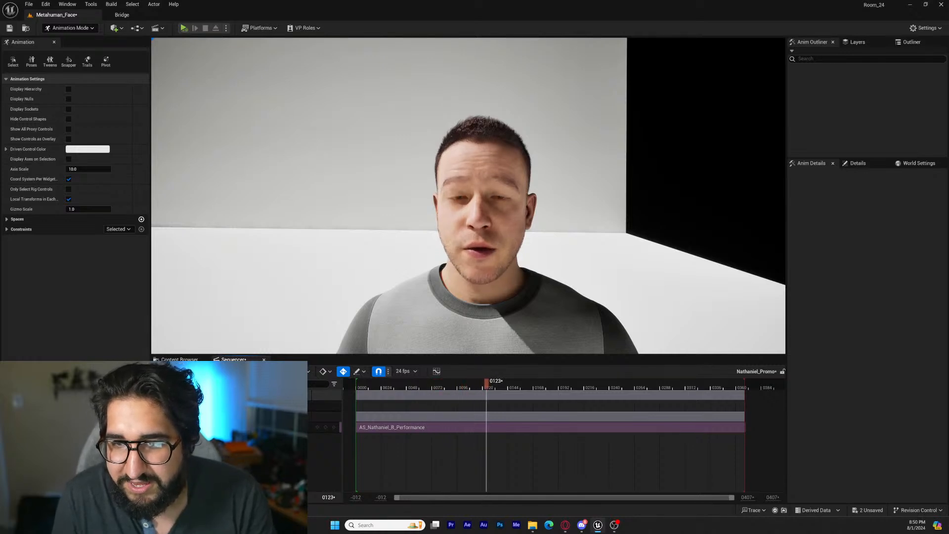
pyautogui.press('space')
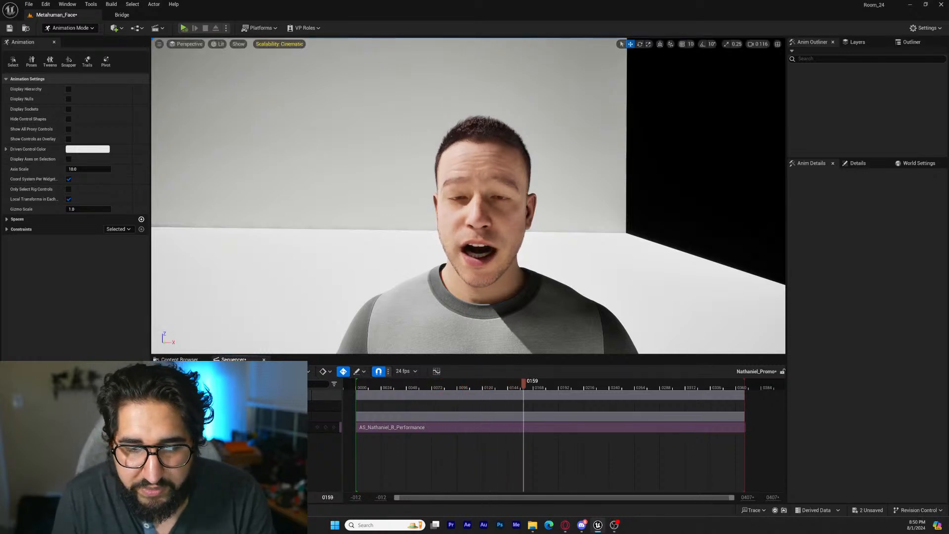
# Add an audio track at frame 0 and assign the actor's Sc2 sound wave number 4 to it
pyautogui.press('Up')
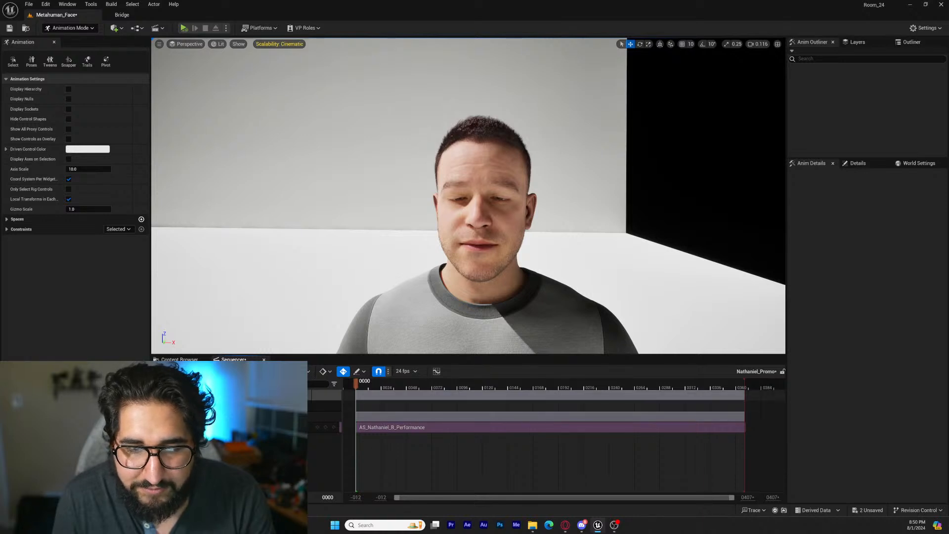
pyautogui.click(168, 371)
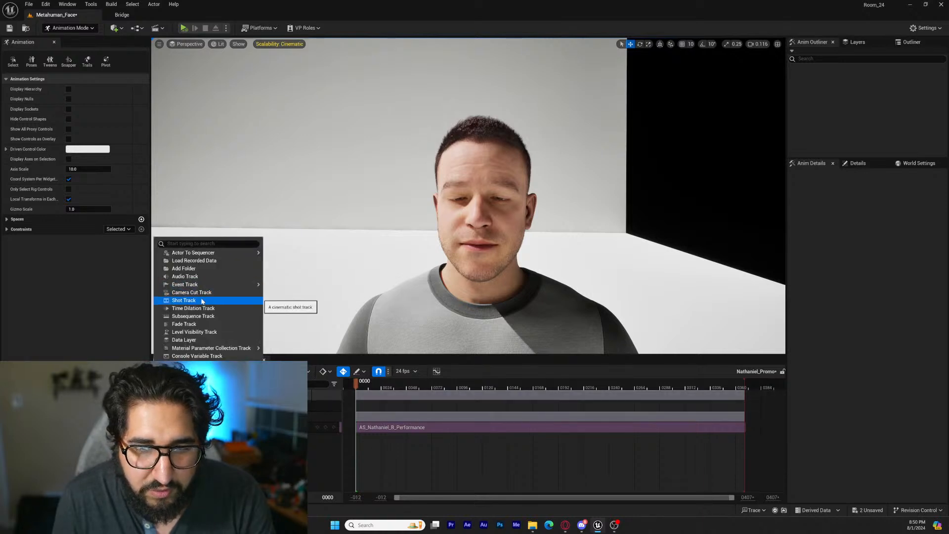
pyautogui.click(187, 276)
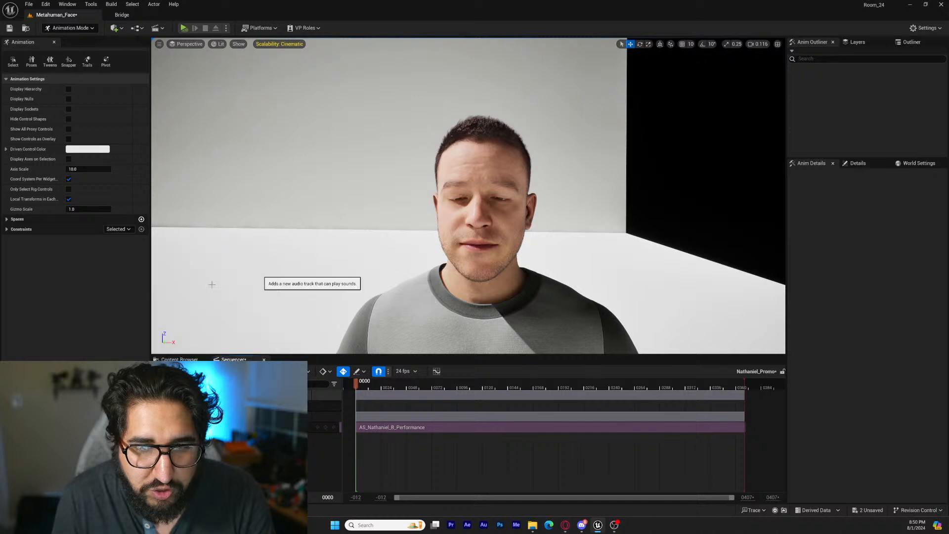
pyautogui.click(335, 406)
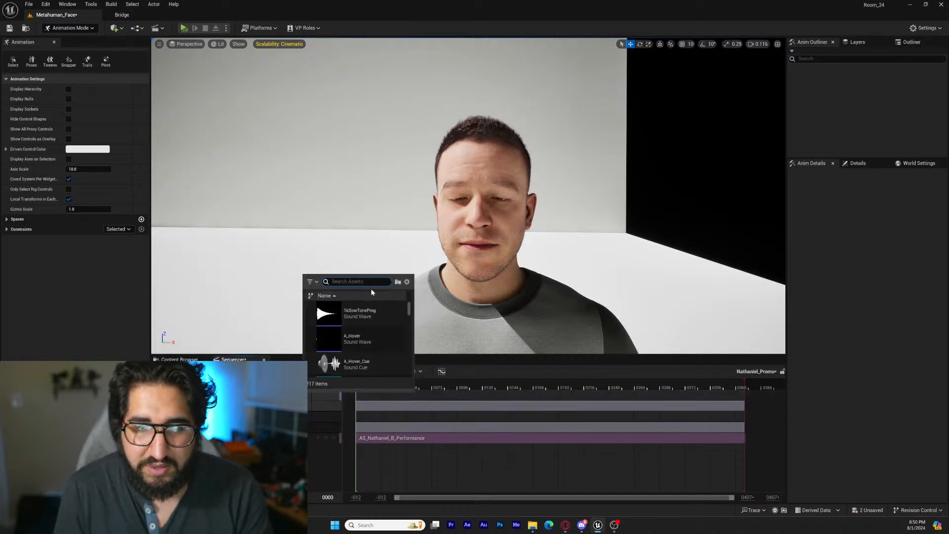
pyautogui.write('nathan')
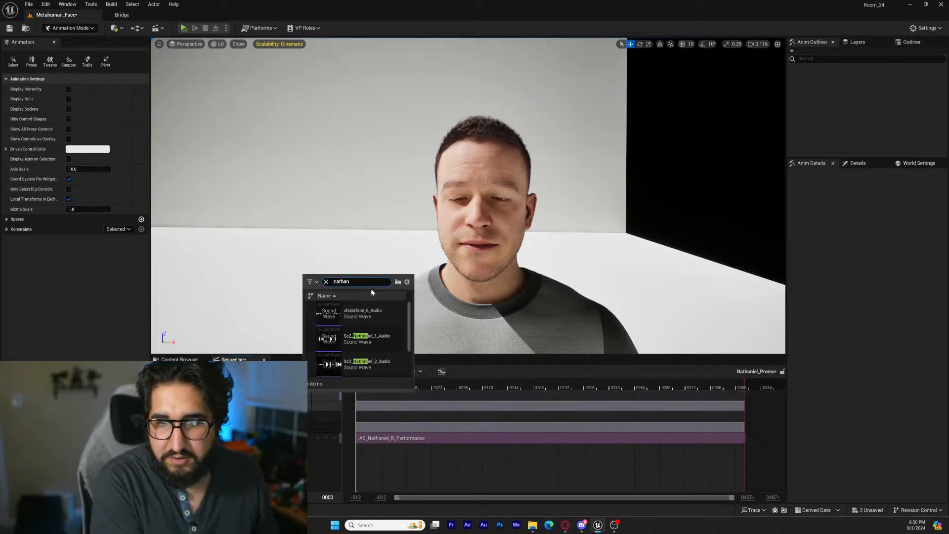
pyautogui.scroll(-3, 371, 322)
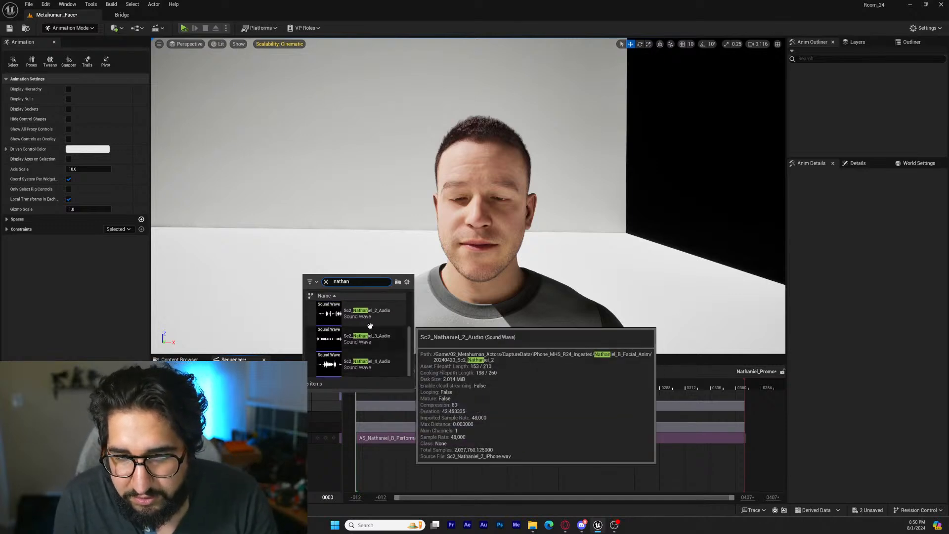
pyautogui.click(375, 365)
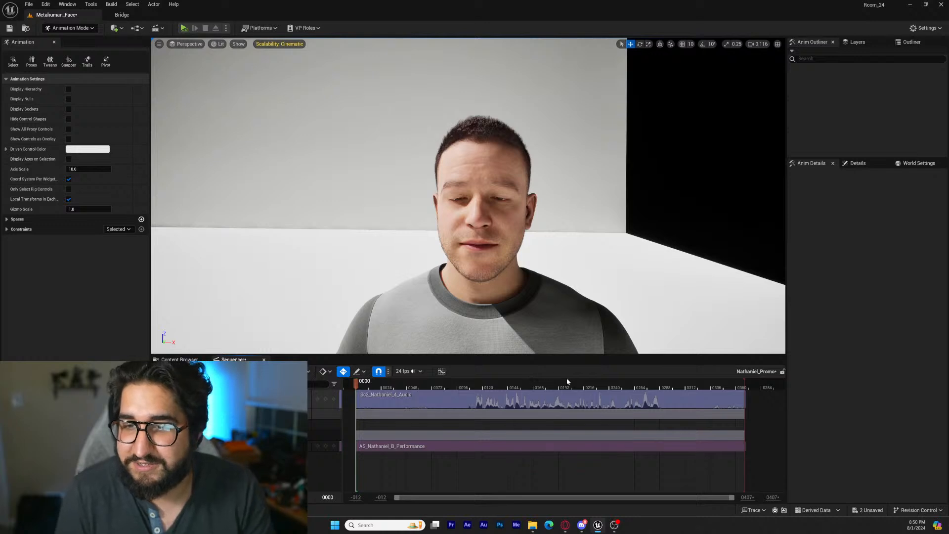
# Play the sequence from frame 112 to check the lip sync against the audio
pyautogui.click(475, 385)
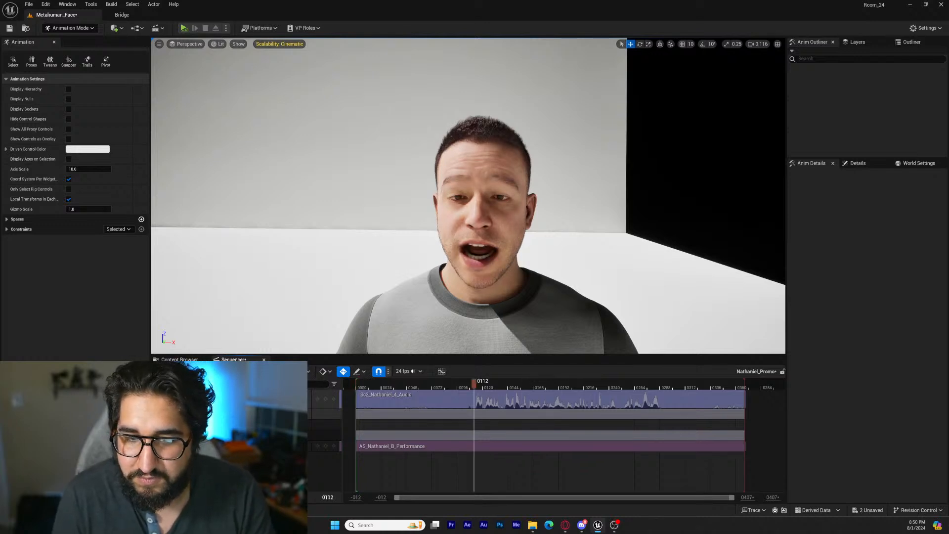
pyautogui.press('space')
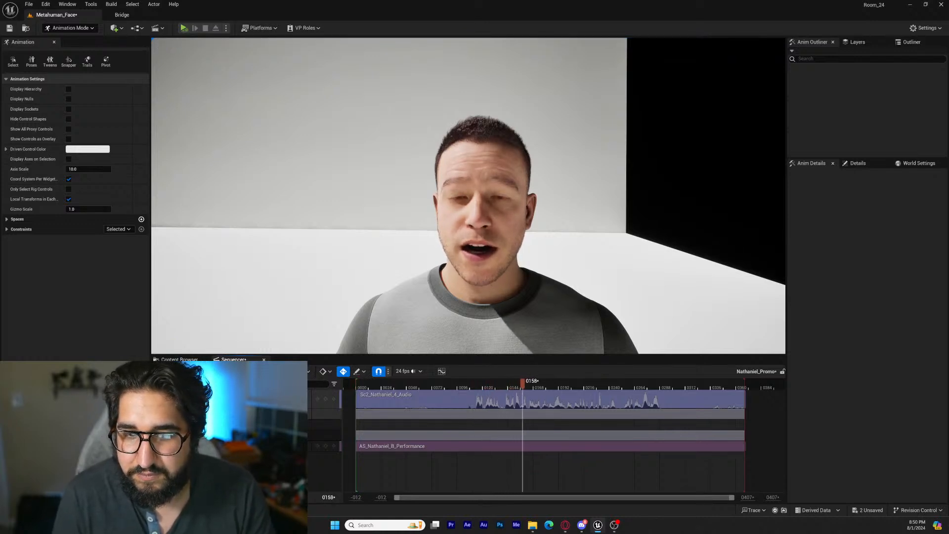
pyautogui.press('space')
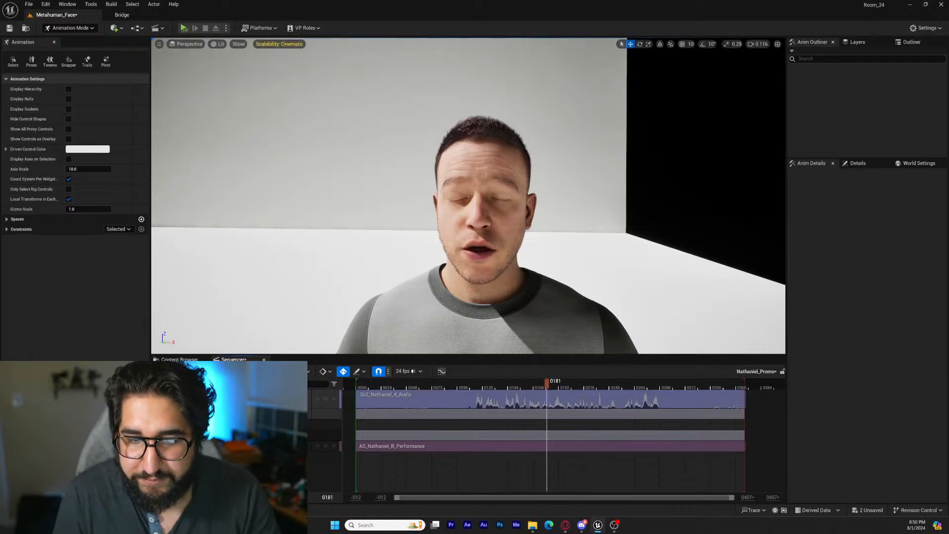
# Add the retargeted body animation with the USE prefix and BTS_ue5 suffix to the Body track at frame 0
pyautogui.press('Up')
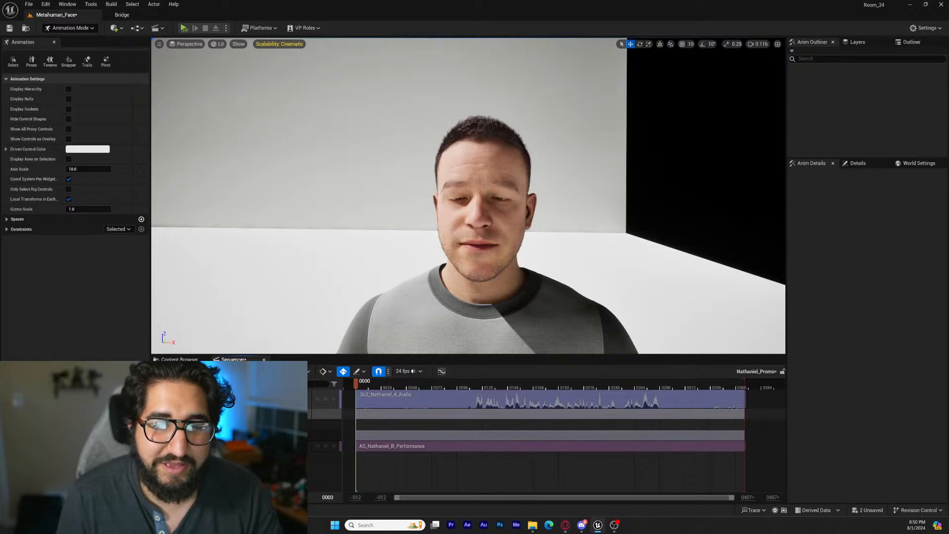
pyautogui.click(305, 425)
pyautogui.moveTo(353, 69)
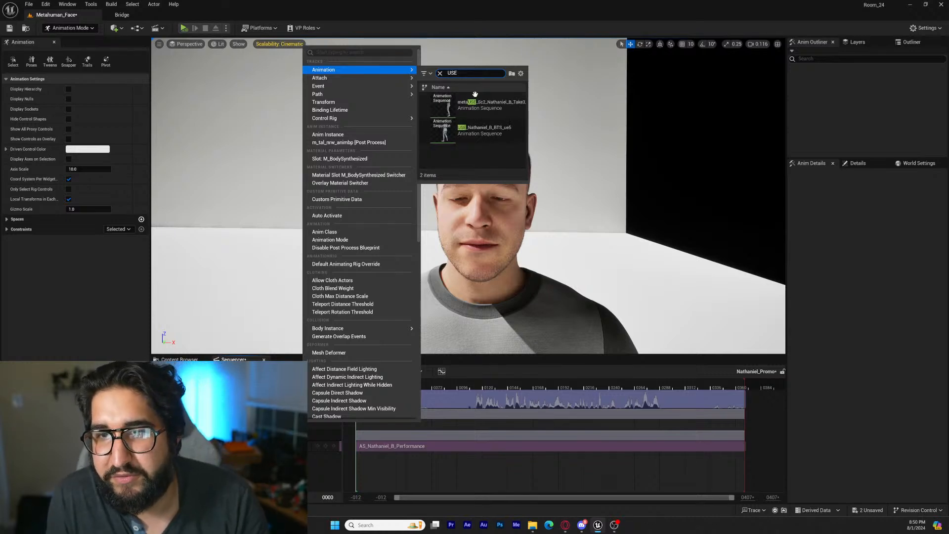
pyautogui.click(473, 133)
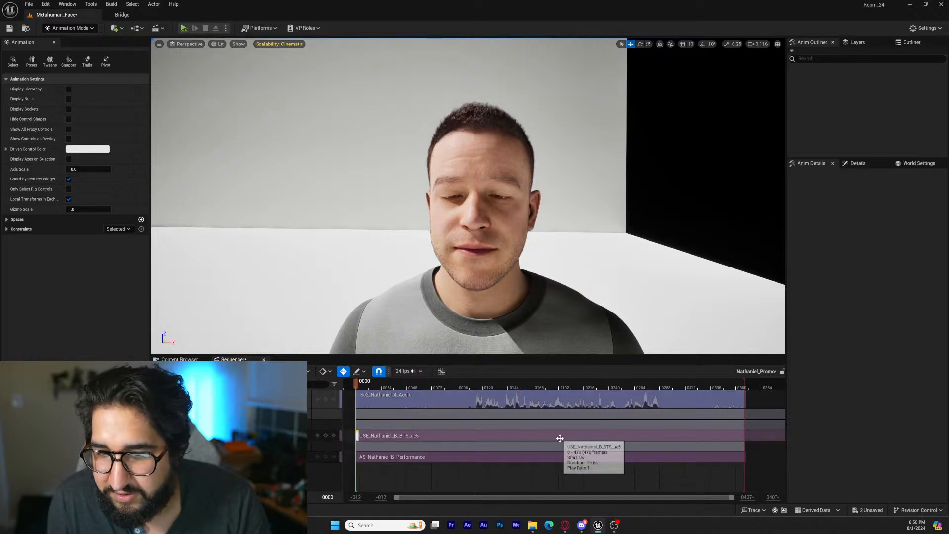
# Compare the body motion with the start of the speech at frame 113 and shift the body animation 30 frames earlier
pyautogui.moveTo(356, 387); pyautogui.dragTo(424, 390)
pyautogui.press('s')
pyautogui.moveTo(468, 208); pyautogui.dragTo(467, 212, button='right')
pyautogui.press('a')
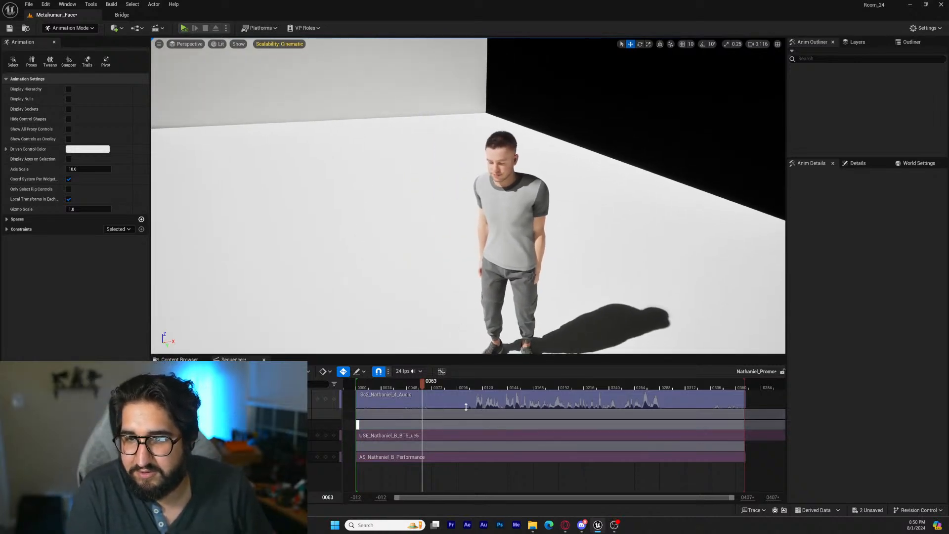
pyautogui.moveTo(421, 382); pyautogui.dragTo(475, 386)
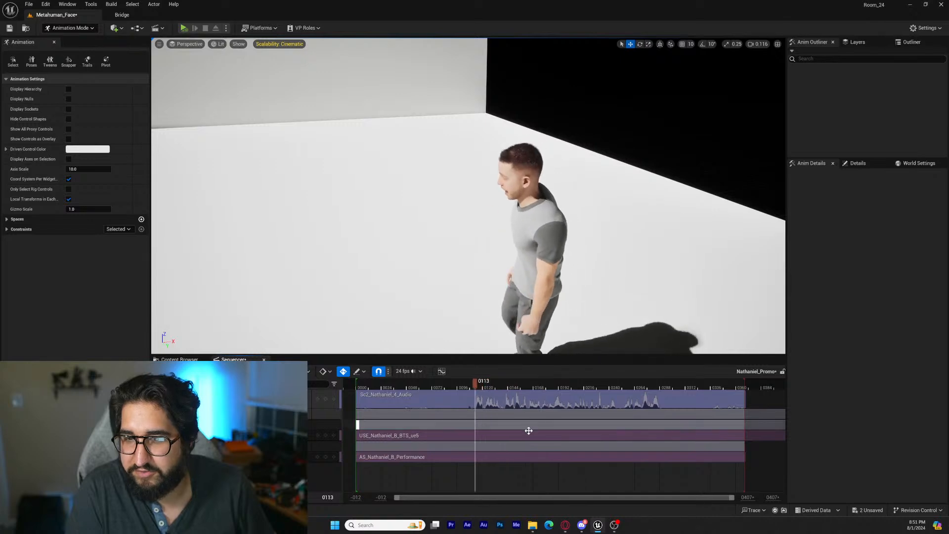
pyautogui.moveTo(527, 434); pyautogui.dragTo(499, 437)
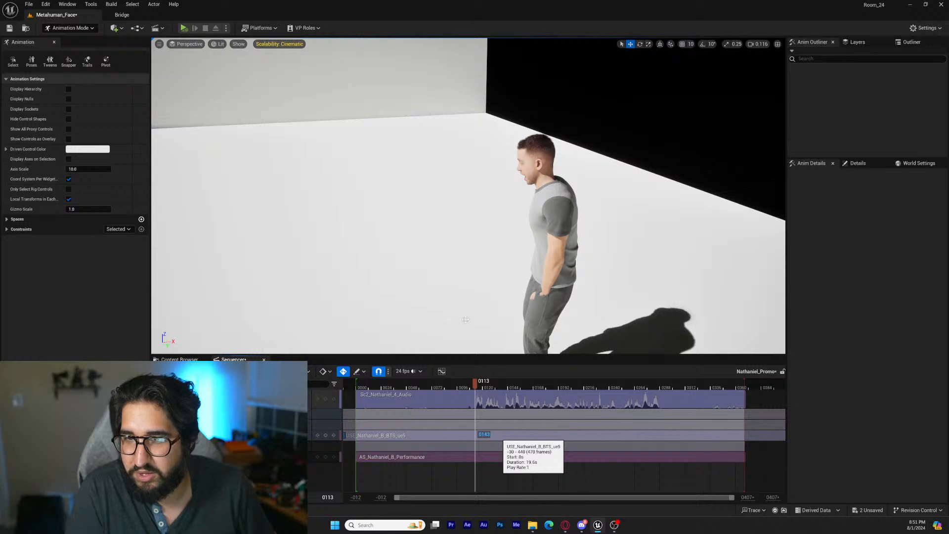
# View the MetaHuman from the front and play the speech section to check body motion against face and audio
pyautogui.moveTo(465, 319); pyautogui.dragTo(595, 326, button='right')
pyautogui.press('s')
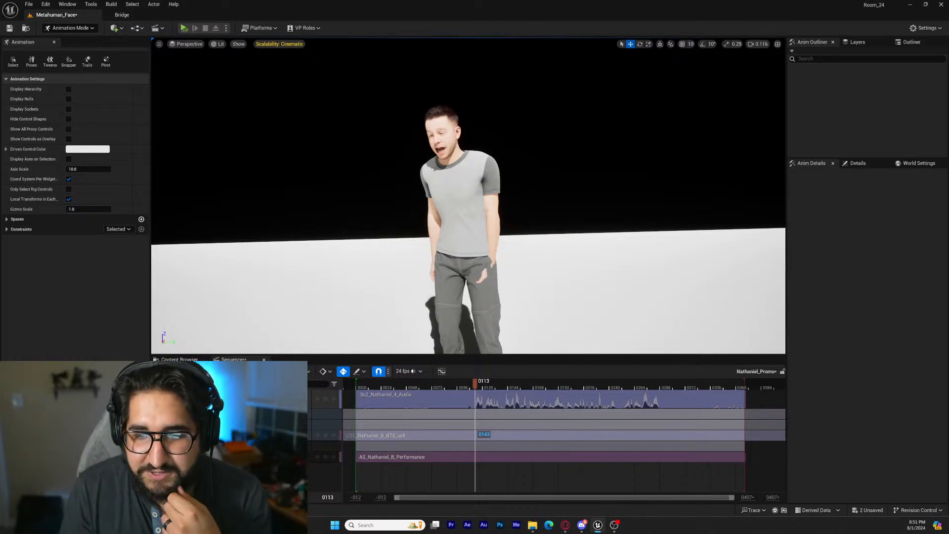
pyautogui.press('space')
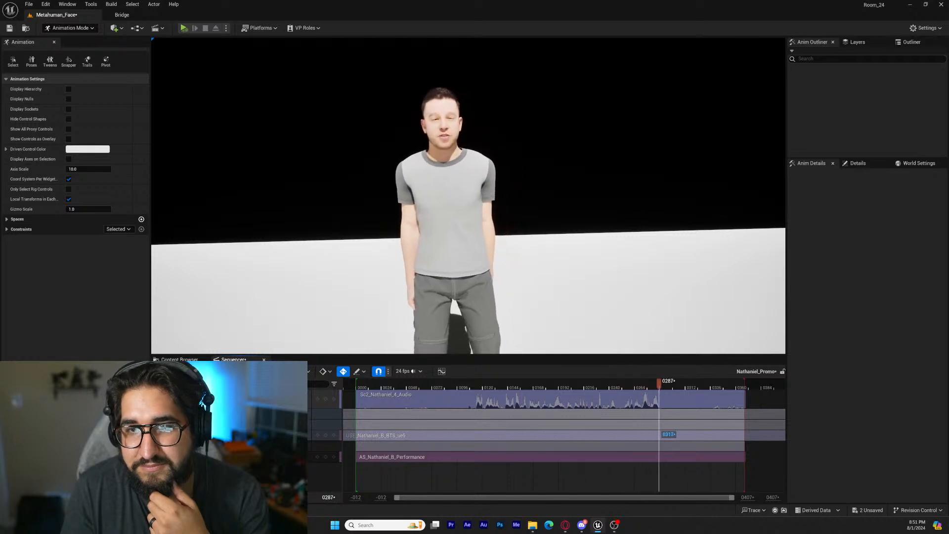
pyautogui.press('space')
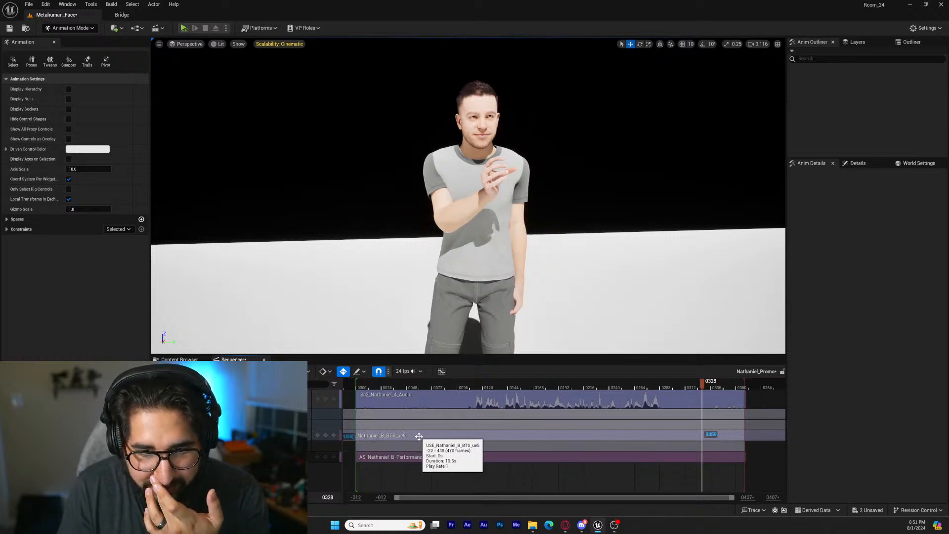
pyautogui.click(473, 387)
pyautogui.press('space')
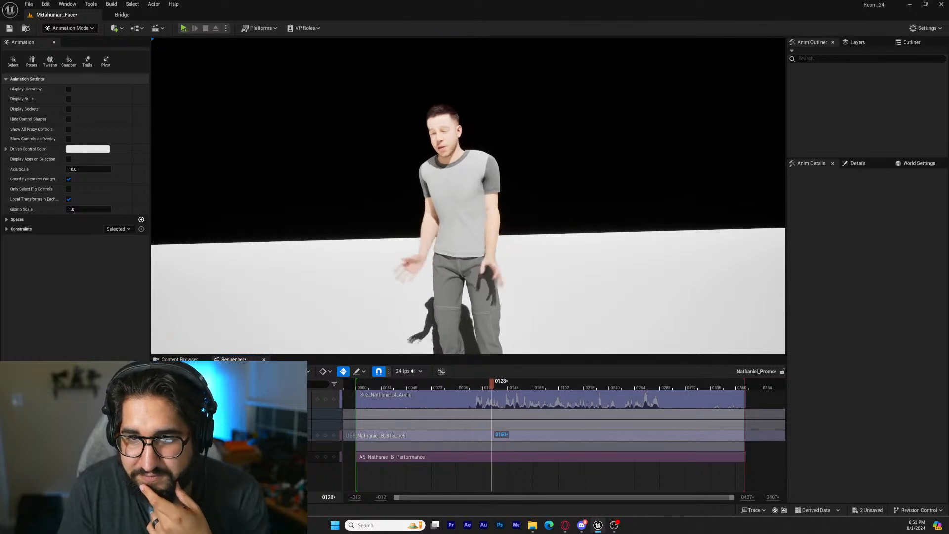
pyautogui.press('space')
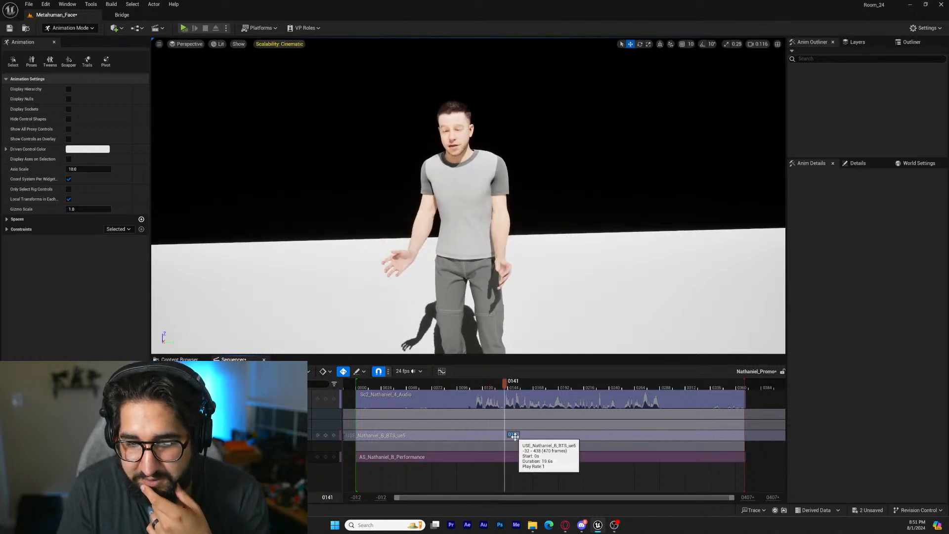
# Nudge the body animation slightly earlier and trim the playback range to frame 103 through just after the speech, checking the timing in playback
pyautogui.press('space')
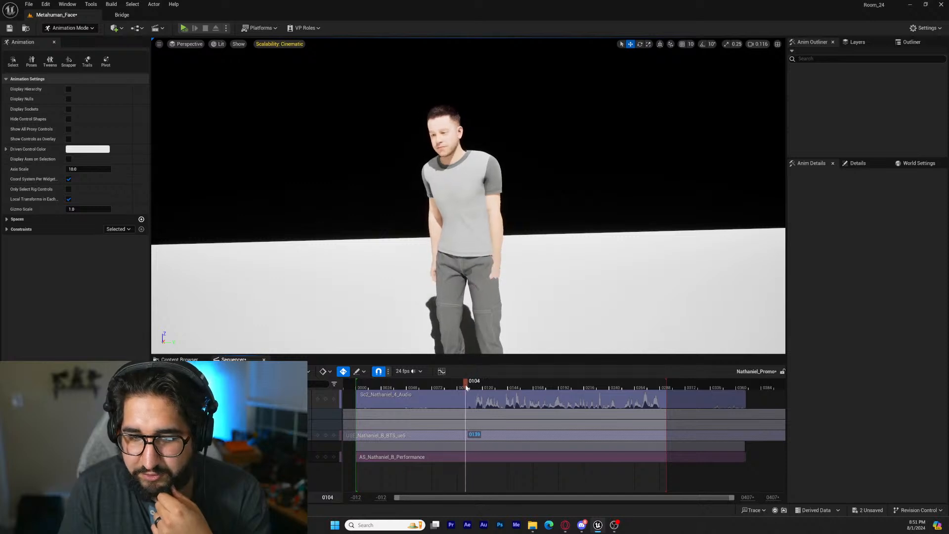
pyautogui.moveTo(466, 388); pyautogui.dragTo(465, 388)
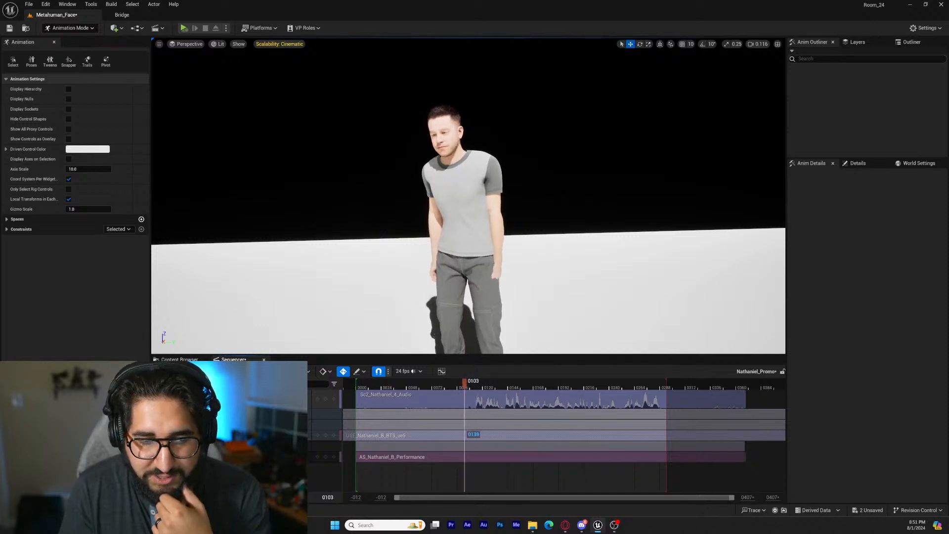
pyautogui.press('space')
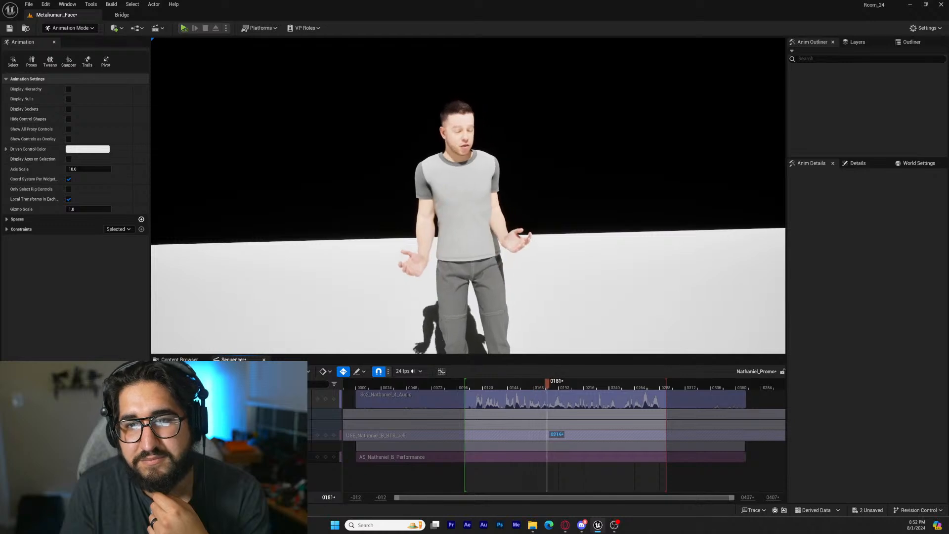
pyautogui.press('space')
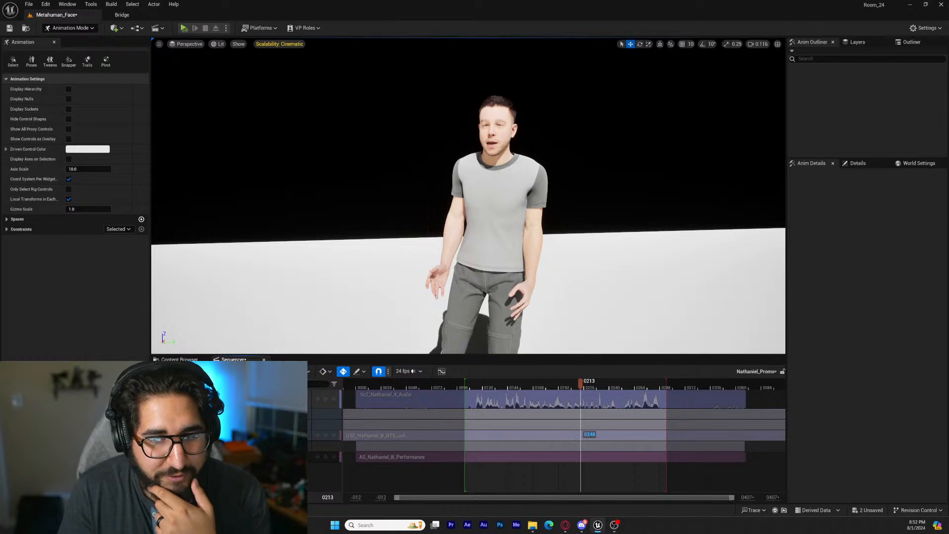
# Turn the MetaHuman actor to a Z rotation of -90° in its transform track, with the whole figure in view
pyautogui.click(222, 414)
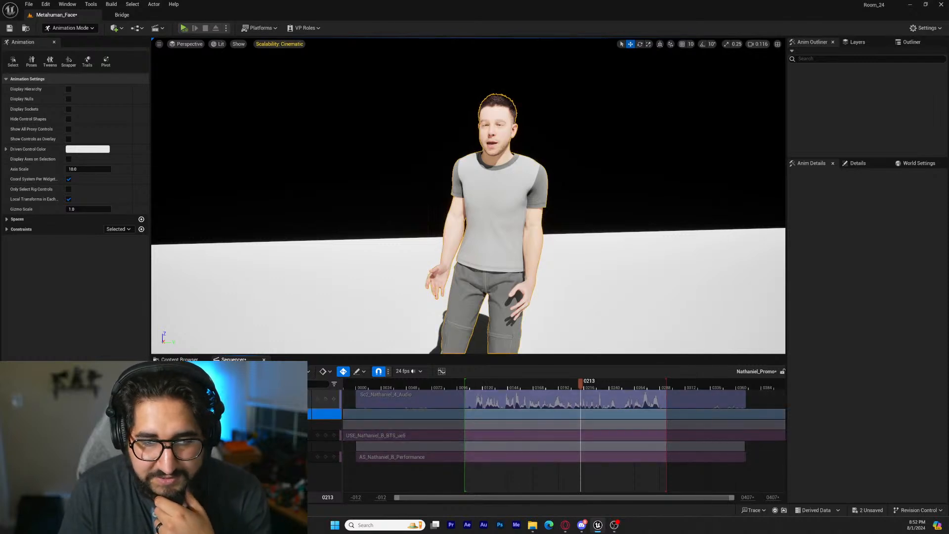
pyautogui.click(306, 414)
pyautogui.click(337, 271)
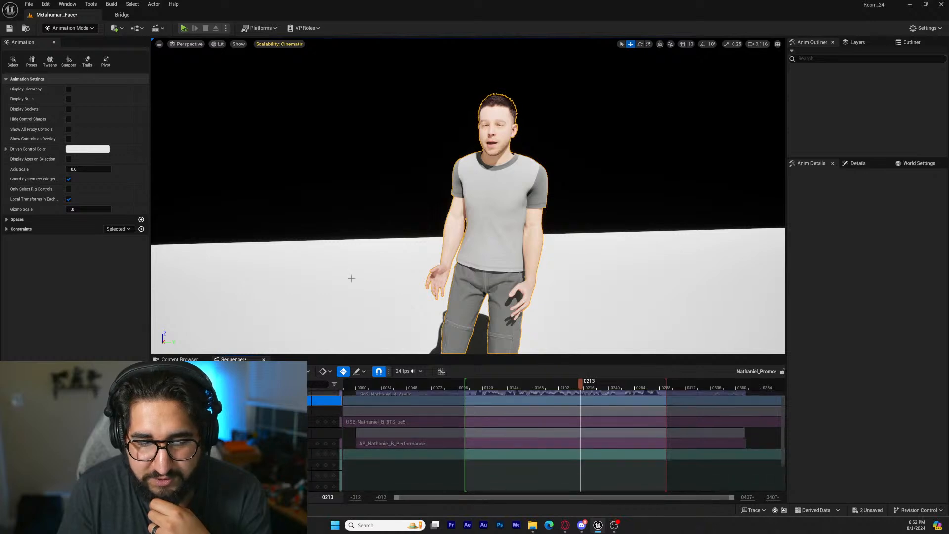
pyautogui.moveTo(351, 277); pyautogui.dragTo(237, 318, button='right')
pyautogui.press('s')
pyautogui.press('d')
pyautogui.scroll(-3, 546, 430)
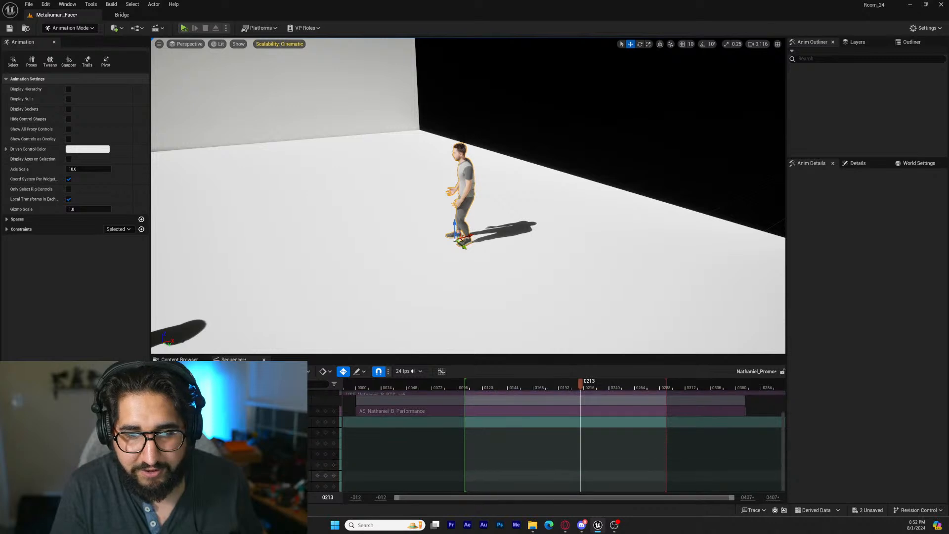
pyautogui.press('Return')
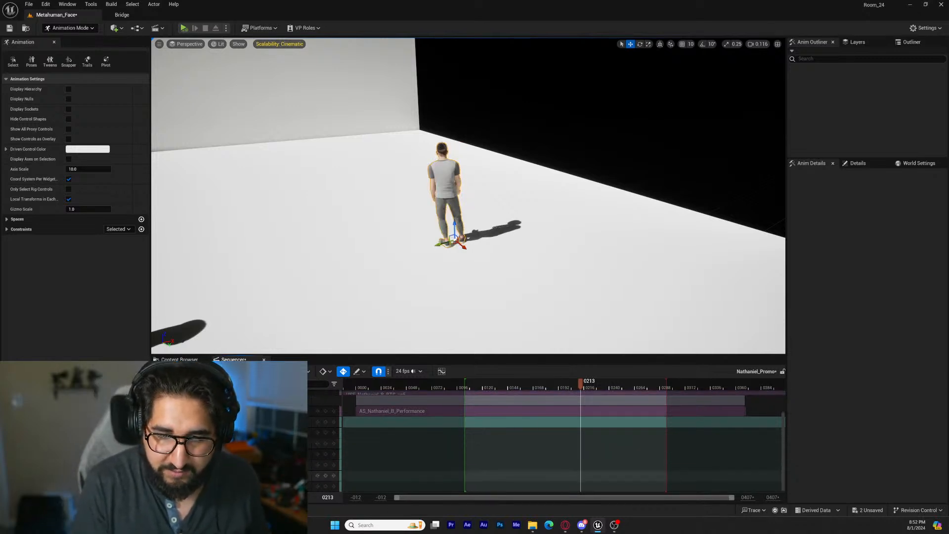
pyautogui.press('Return')
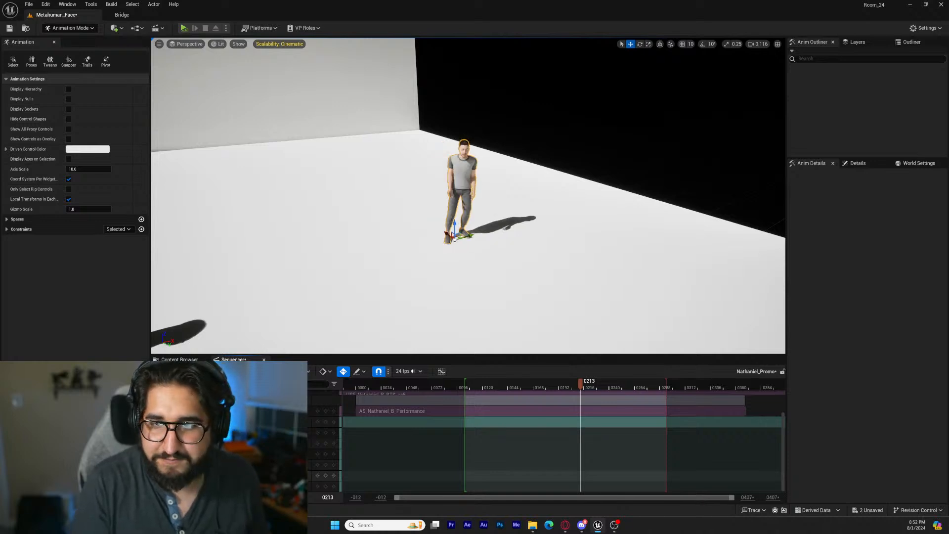
# Examine the rotated MetaHuman from the side and around the body, ending with a close view of the head and hair
pyautogui.press('w')
pyautogui.moveTo(469, 208); pyautogui.dragTo(420, 190, button='right')
pyautogui.press('s')
pyautogui.moveTo(524, 291); pyautogui.dragTo(525, 278, button='right')
pyautogui.moveTo(490, 274); pyautogui.dragTo(324, 290)
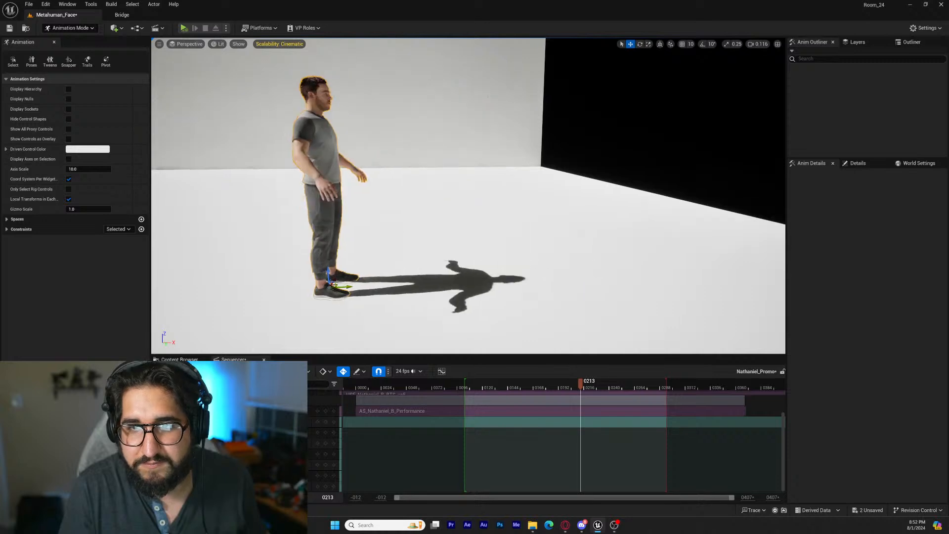
pyautogui.press('w')
pyautogui.press('d')
pyautogui.moveTo(324, 291); pyautogui.dragTo(238, 272, button='right')
pyautogui.press('s')
pyautogui.press('s')
pyautogui.press('w')
pyautogui.press('w')
pyautogui.moveTo(460, 283)
pyautogui.mouseDown(button='right')
pyautogui.moveTo(450, 282)
pyautogui.moveTo(460, 284)
pyautogui.mouseUp(button='right')
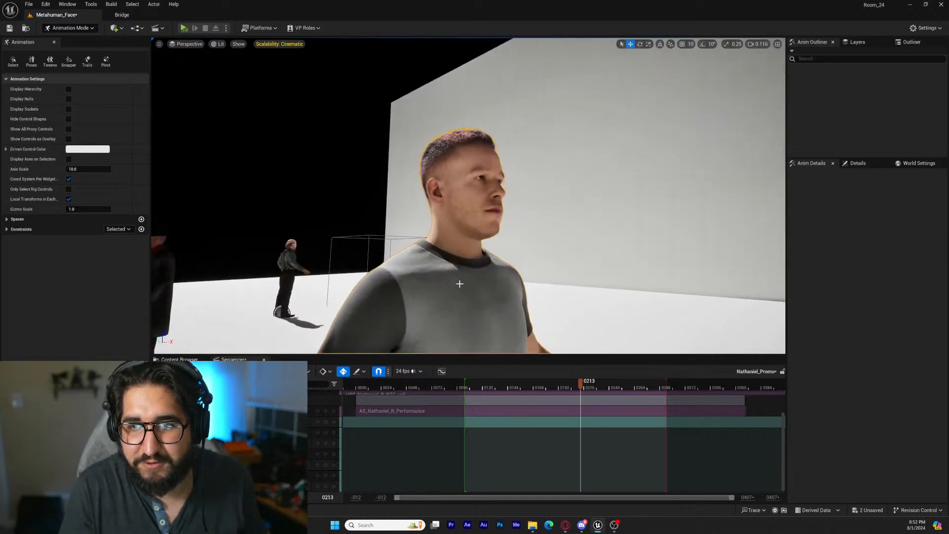
# Find the selected MetaHuman actor in the level's actor list and open its blueprint for editing
pyautogui.click(168, 359)
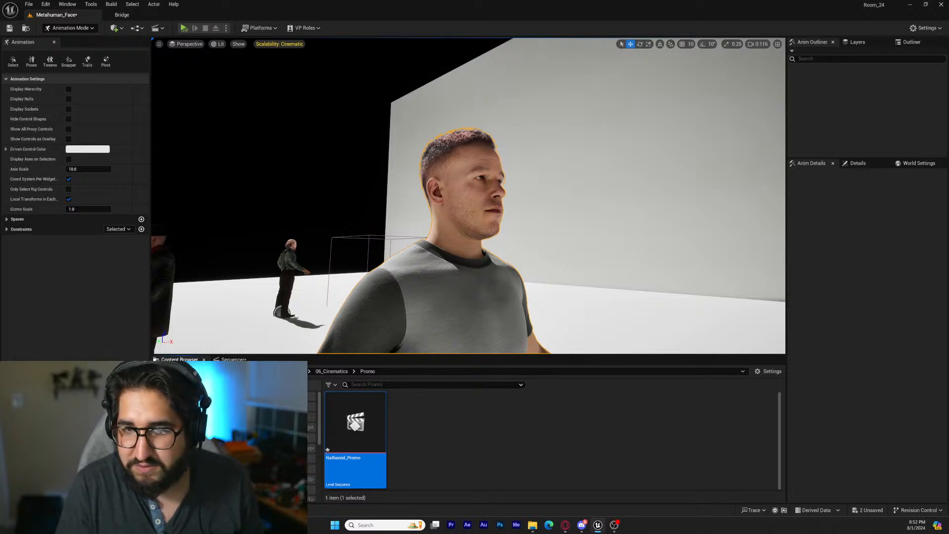
pyautogui.click(928, 43)
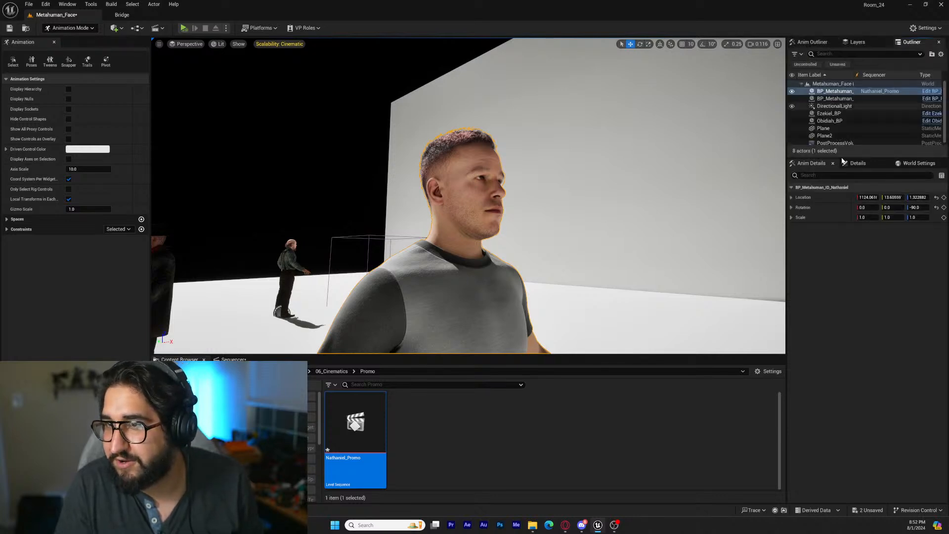
pyautogui.click(858, 166)
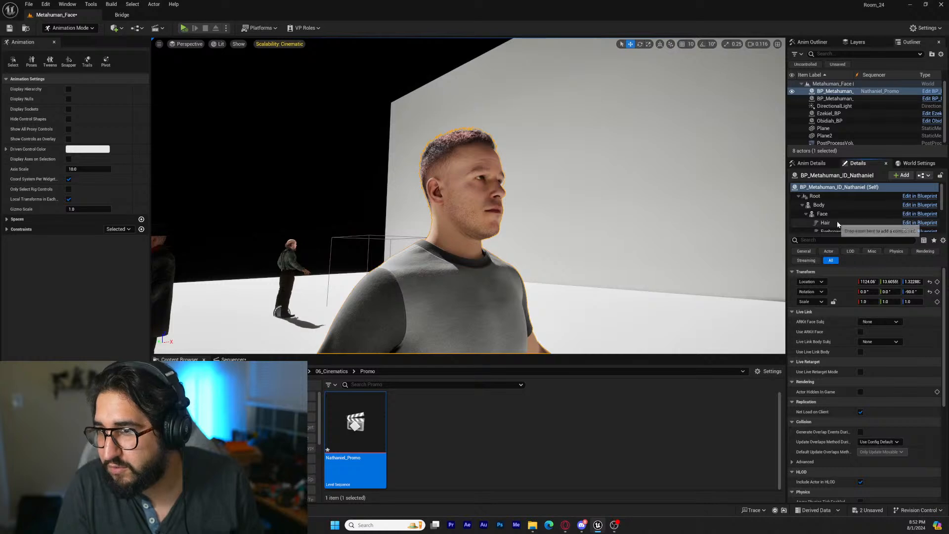
pyautogui.click(926, 197)
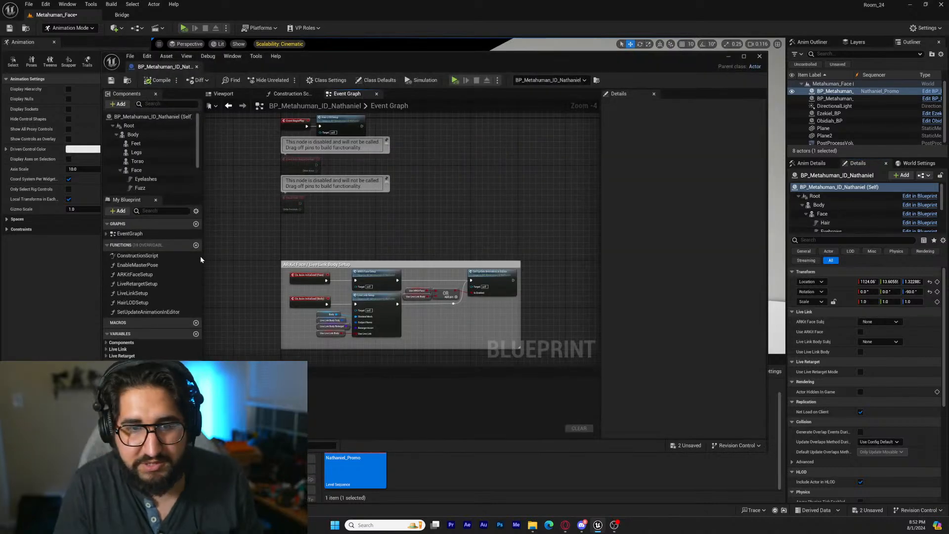
# Set the LODSync component's Forced LOD to 0, then save and close the MetaHuman blueprint
pyautogui.scroll(-3, 148, 159)
pyautogui.click(134, 187)
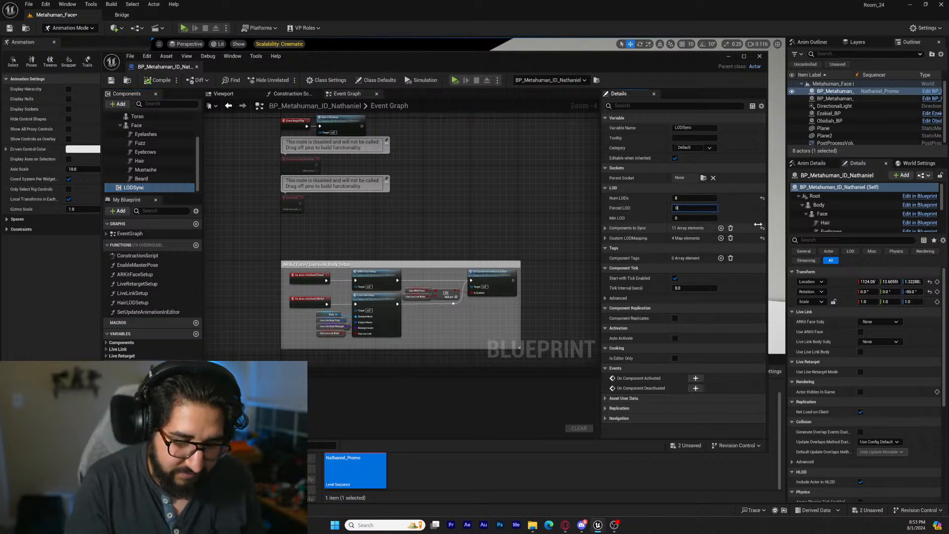
pyautogui.press('Return')
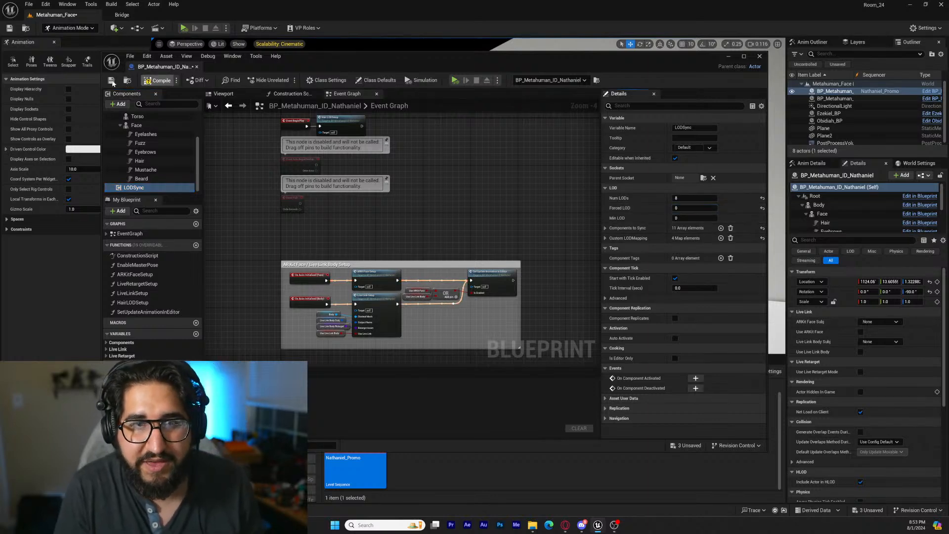
pyautogui.click(111, 81)
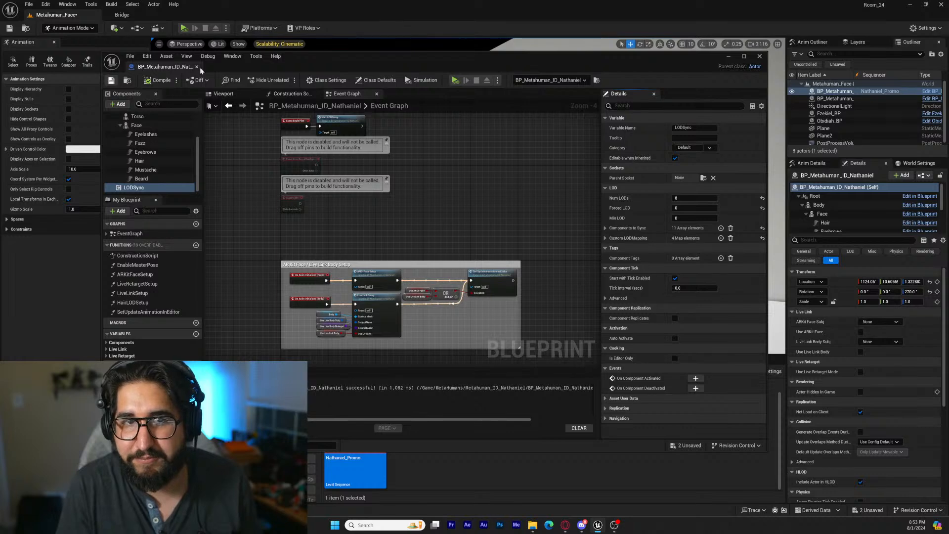
pyautogui.click(198, 67)
# Return to the level sequence at frame 128 and inspect up close how the MetaHuman's head lines up with the body
pyautogui.press('s')
pyautogui.moveTo(469, 196); pyautogui.dragTo(482, 197, button='right')
pyautogui.press('w')
pyautogui.press('s')
pyautogui.click(236, 359)
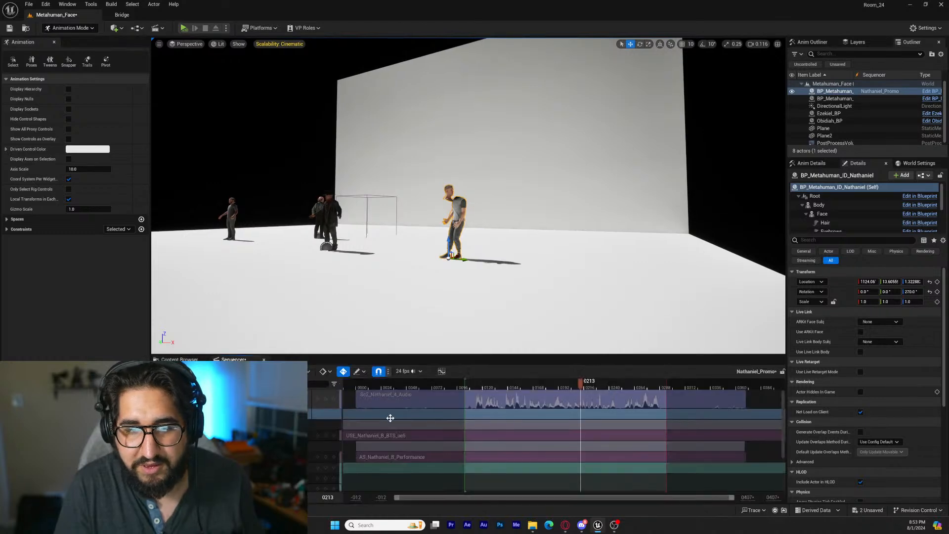
pyautogui.moveTo(492, 388)
pyautogui.mouseDown()
pyautogui.moveTo(409, 390)
pyautogui.moveTo(492, 388)
pyautogui.mouseUp()
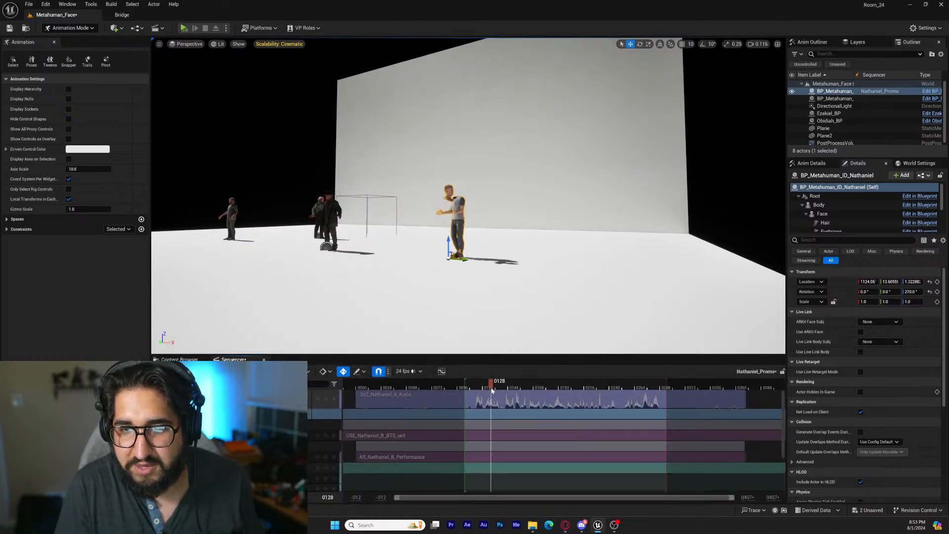
pyautogui.press('w')
pyautogui.moveTo(468, 207); pyautogui.dragTo(291, 176, button='right')
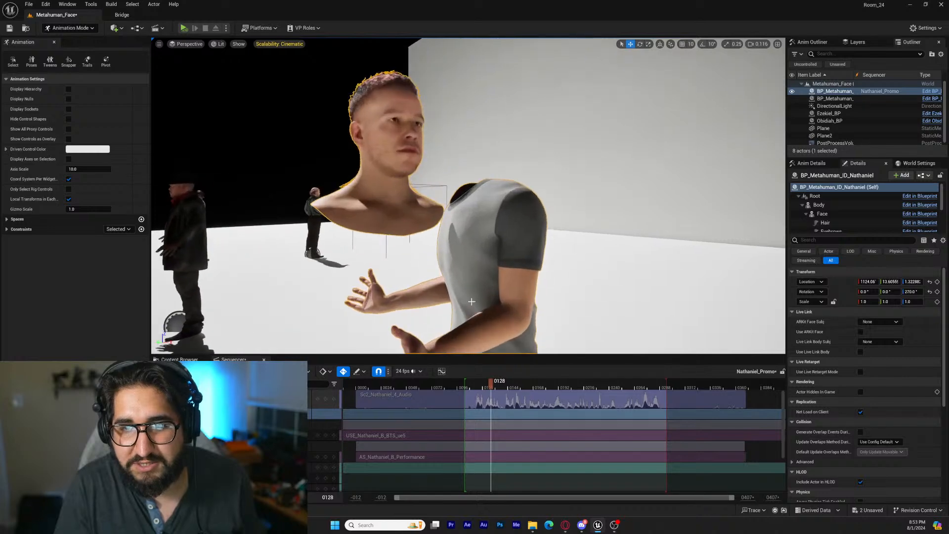
# Save the level, run it to check the head and body together from the front, and end the run with the sequence at frame 103
pyautogui.hotkey('ctrl', 's')
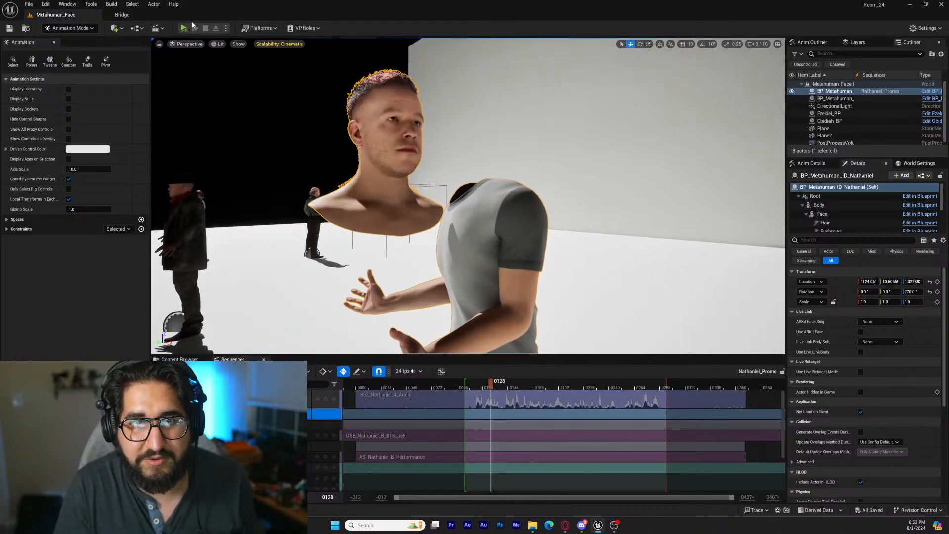
pyautogui.click(184, 28)
pyautogui.press('a')
pyautogui.moveTo(488, 306); pyautogui.dragTo(568, 312, button='right')
pyautogui.press('s')
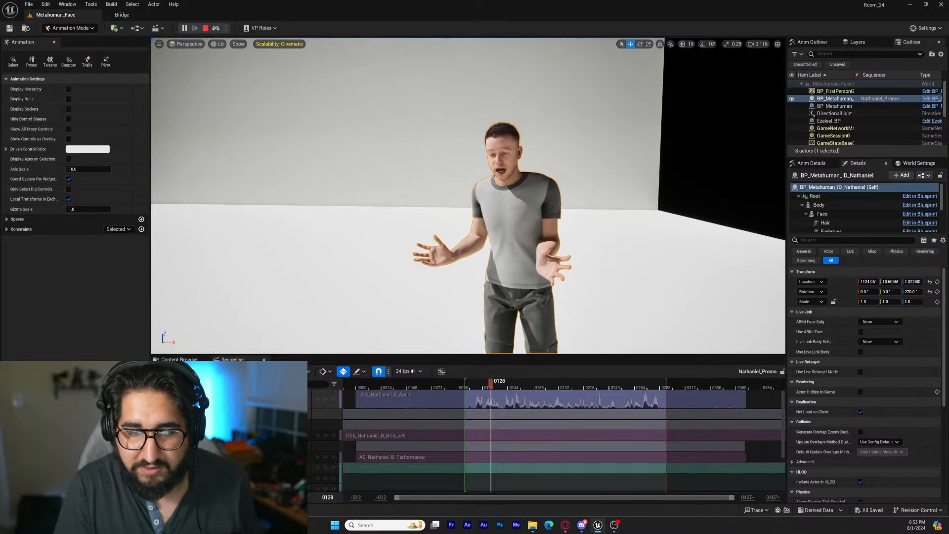
pyautogui.click(171, 497)
pyautogui.press('Escape')
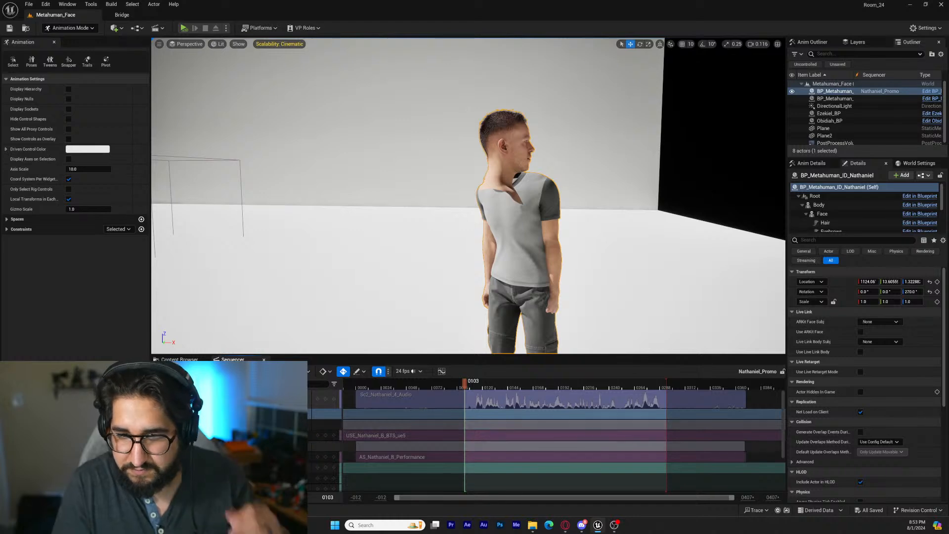
# Bake the Face track to Face_ControlBoard_CtrlRig with Filter Asset By Skeleton turned off
pyautogui.click(225, 445)
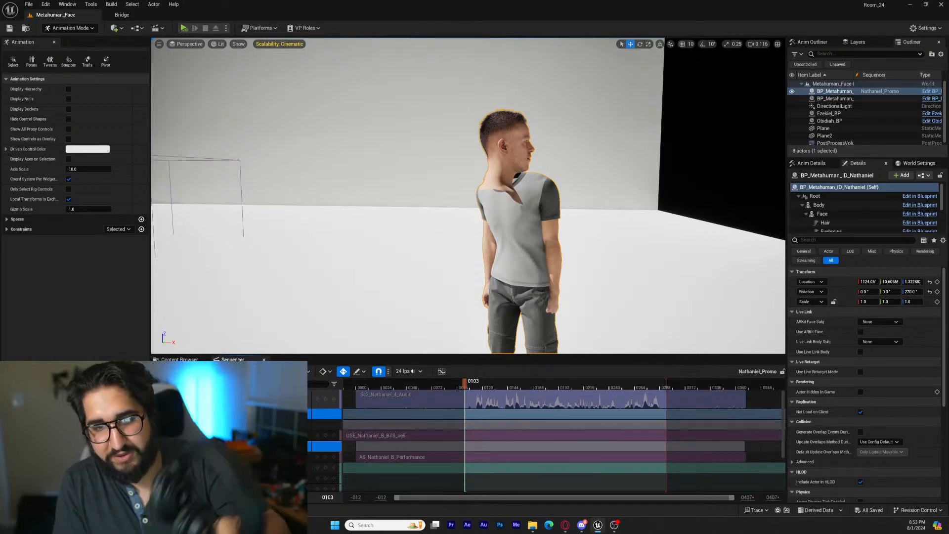
pyautogui.rightClick(226, 444)
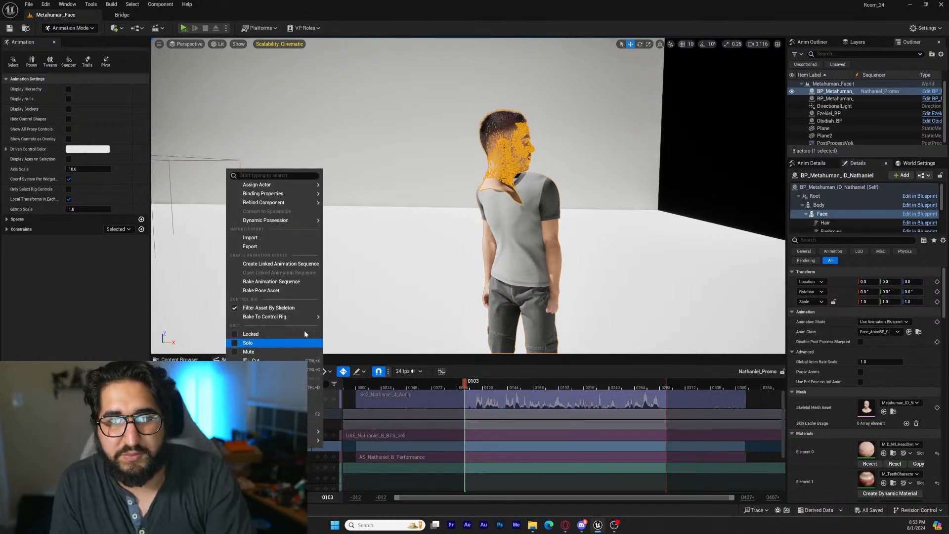
pyautogui.moveTo(297, 316)
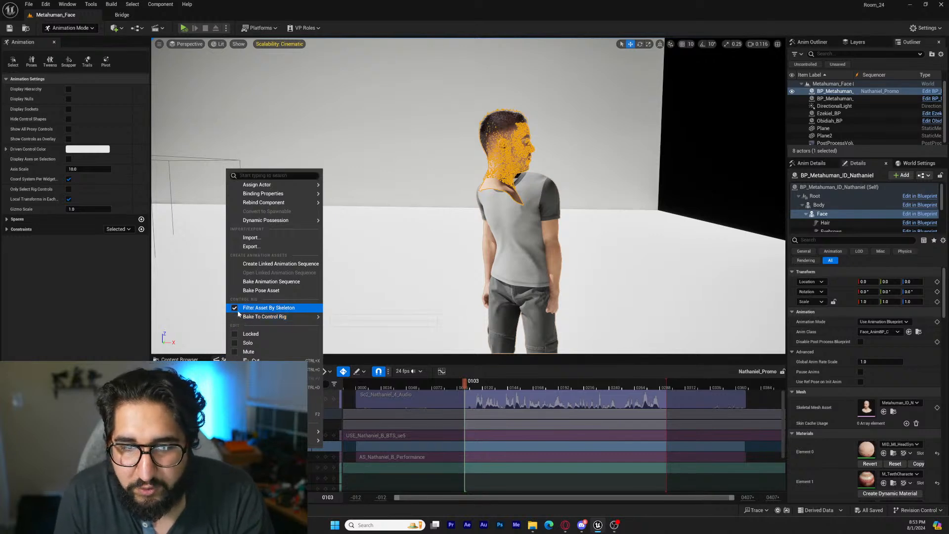
pyautogui.click(257, 308)
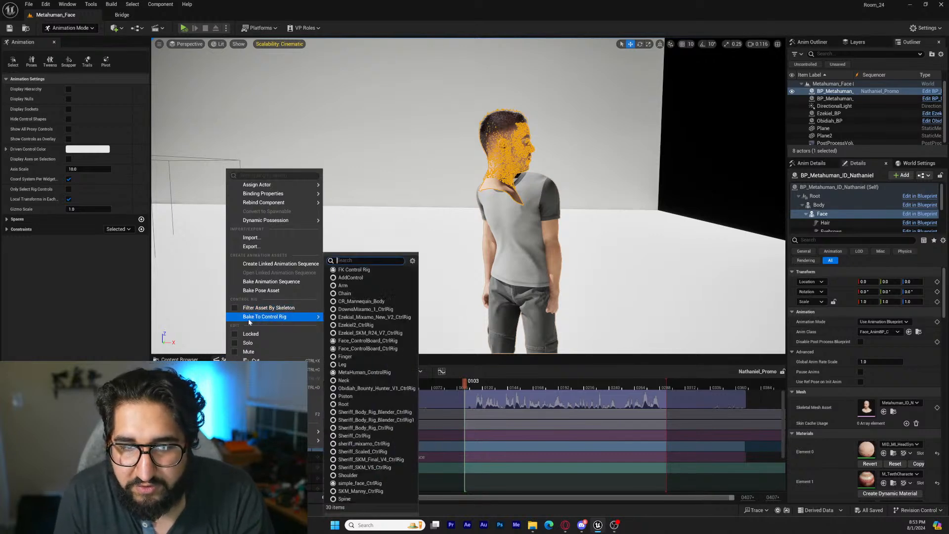
pyautogui.click(395, 342)
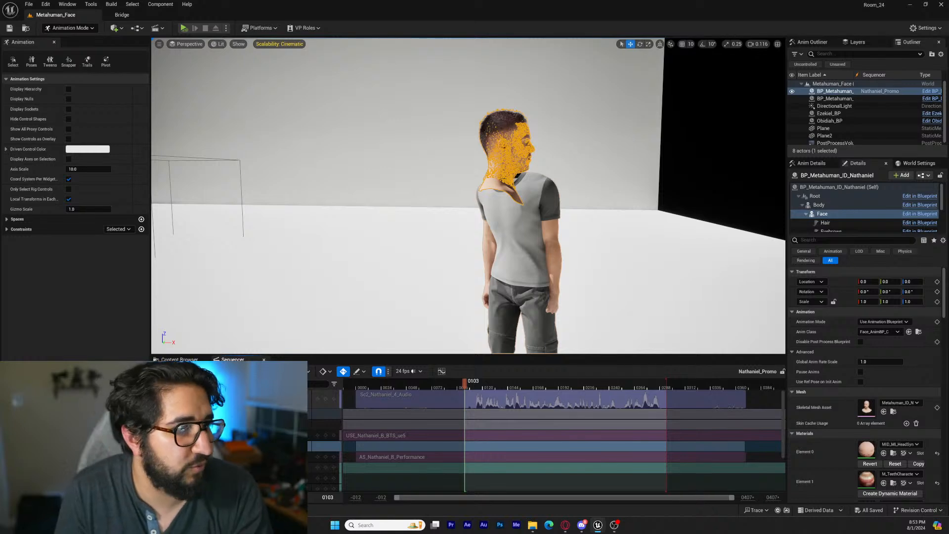
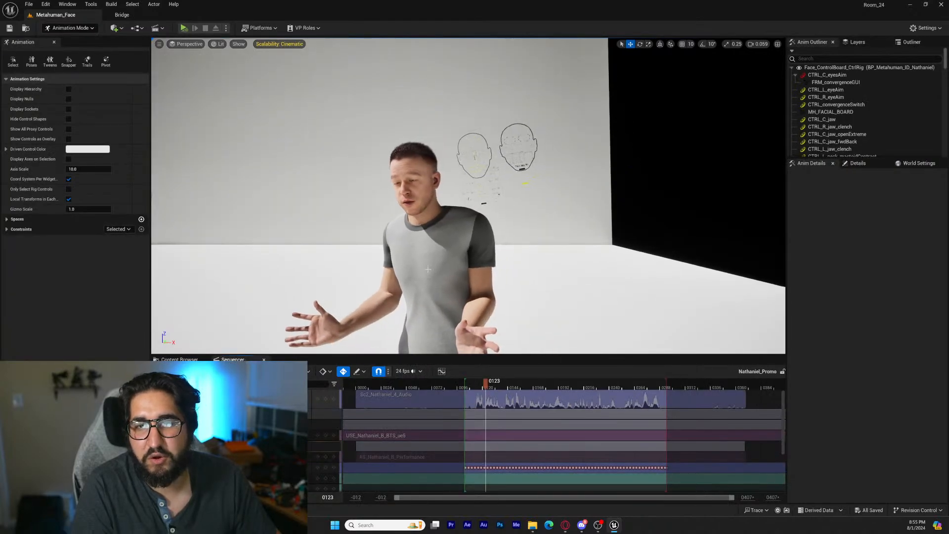
# Try opening the mouth with the CTRL_C_jaw control on the face board at frame 123, and undo the change
pyautogui.press('w')
pyautogui.moveTo(428, 269); pyautogui.dragTo(481, 258, button='right')
pyautogui.press('a')
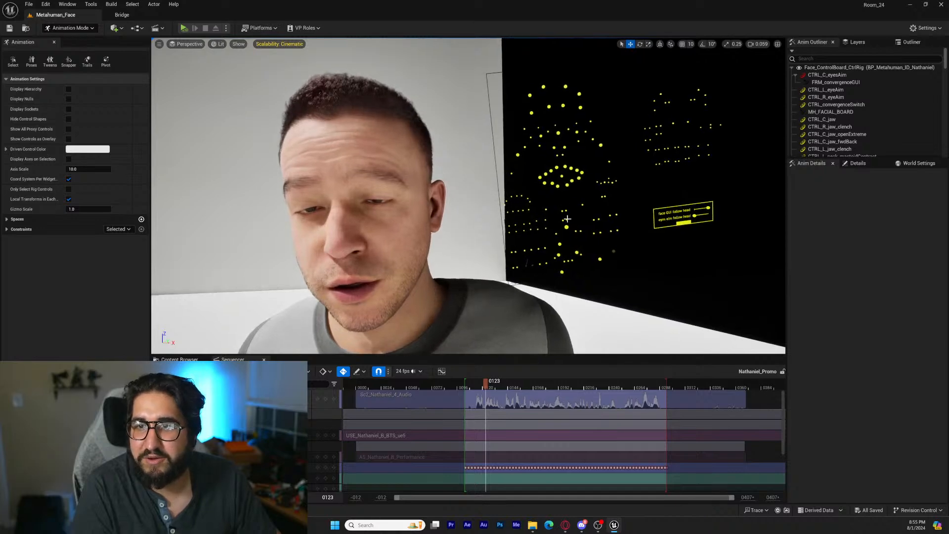
pyautogui.press('d')
pyautogui.moveTo(566, 226); pyautogui.dragTo(547, 226, button='right')
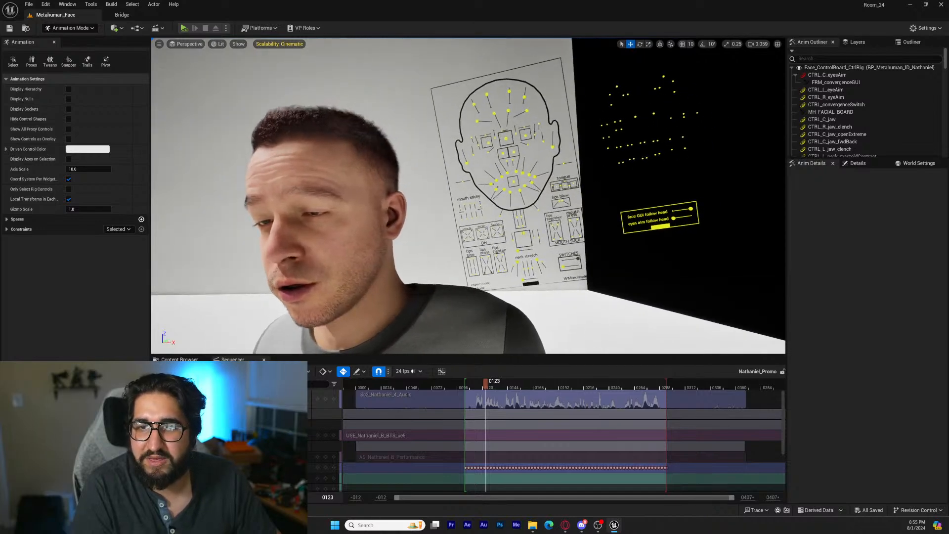
pyautogui.click(522, 237)
pyautogui.moveTo(522, 237); pyautogui.dragTo(624, 229)
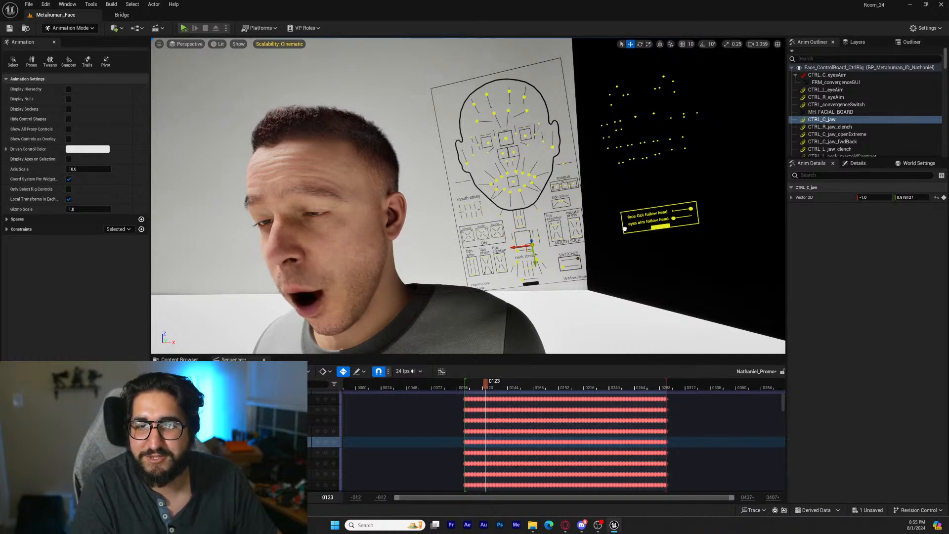
pyautogui.hotkey('ctrl', 'z')
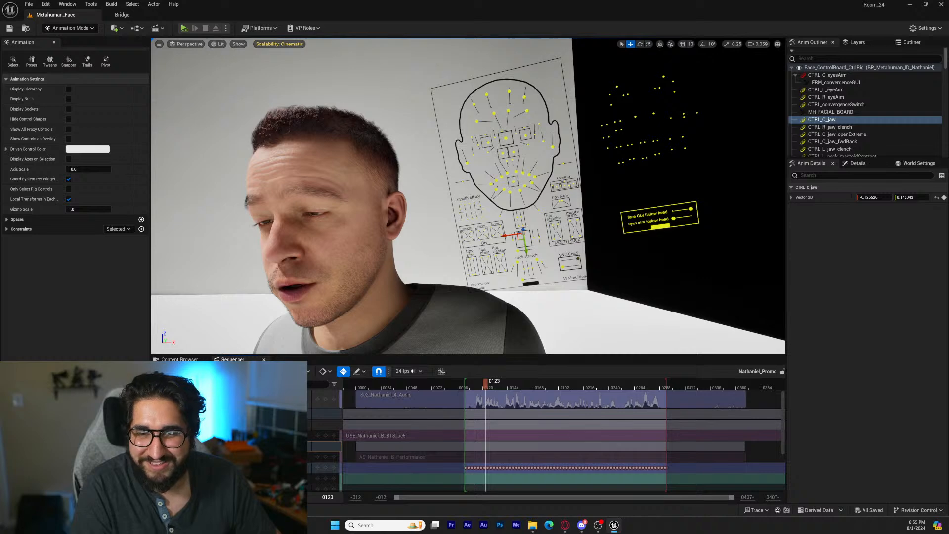
# Bake the Body track to MetaHuman_ControlRig with Filter Asset By Skeleton turned on
pyautogui.rightClick(236, 428)
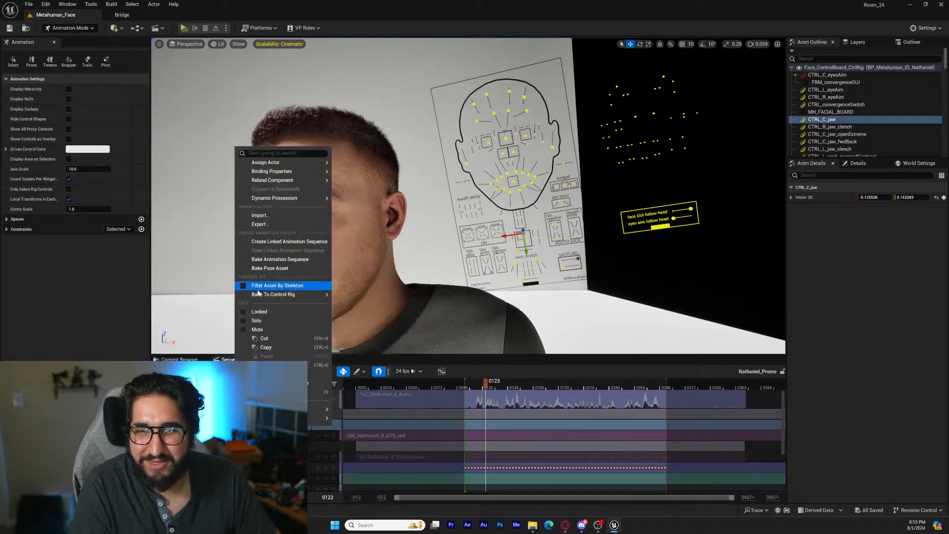
pyautogui.click(242, 286)
pyautogui.moveTo(269, 297)
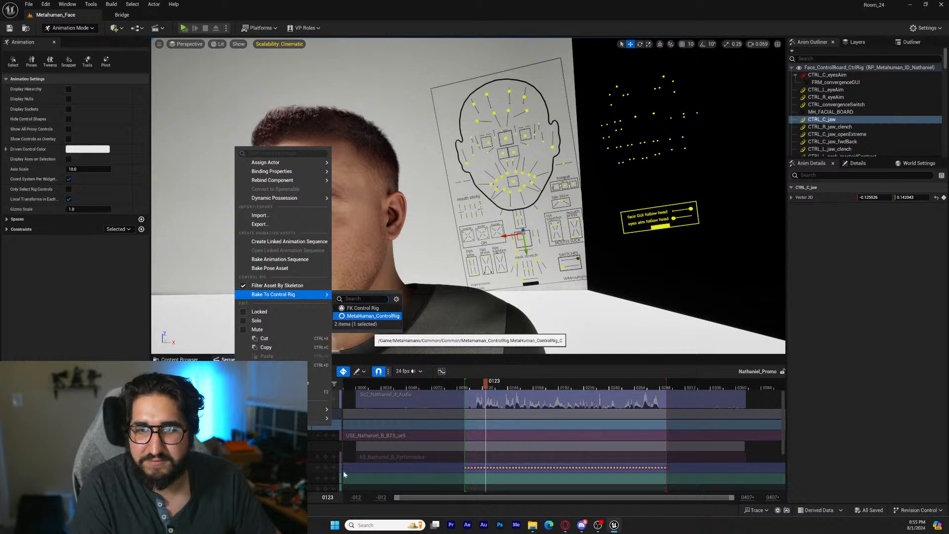
pyautogui.click(342, 469)
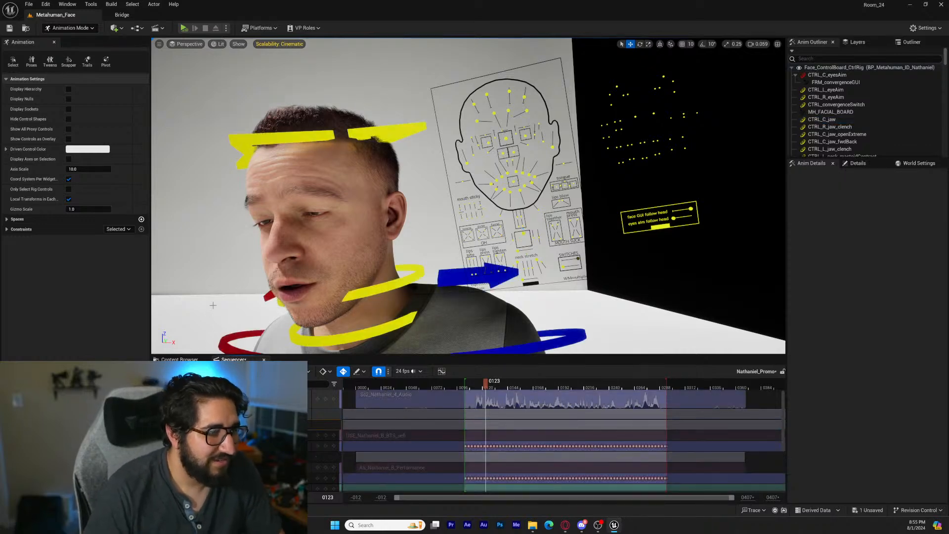
# Return the sequence to frame 103 and adjust the MetaHuman's transform rotation so the whole body turns towards the camera
pyautogui.scroll(-10, 289, 278)
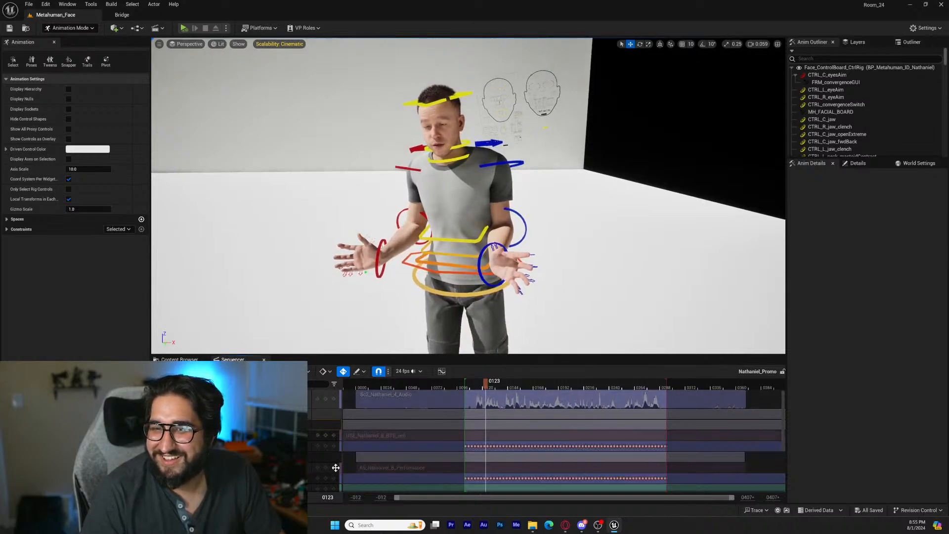
pyautogui.press('Up')
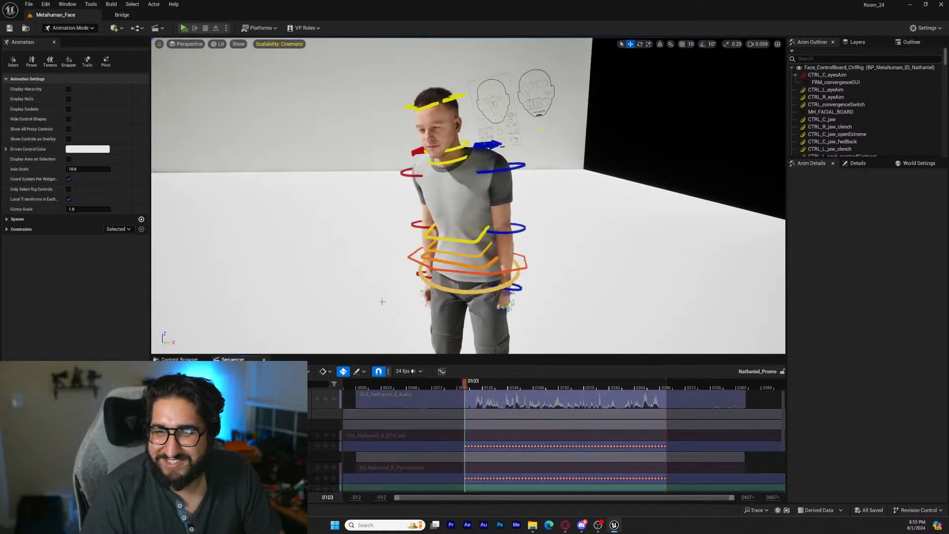
pyautogui.press('s')
pyautogui.moveTo(382, 301); pyautogui.dragTo(381, 324, button='right')
pyautogui.scroll(-4, 546, 439)
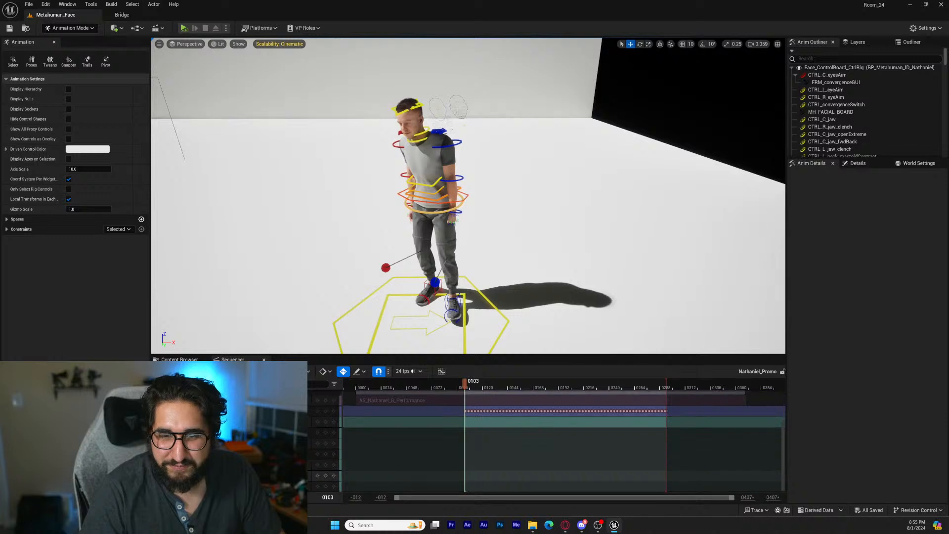
pyautogui.moveTo(293, 476); pyautogui.dragTo(281, 475)
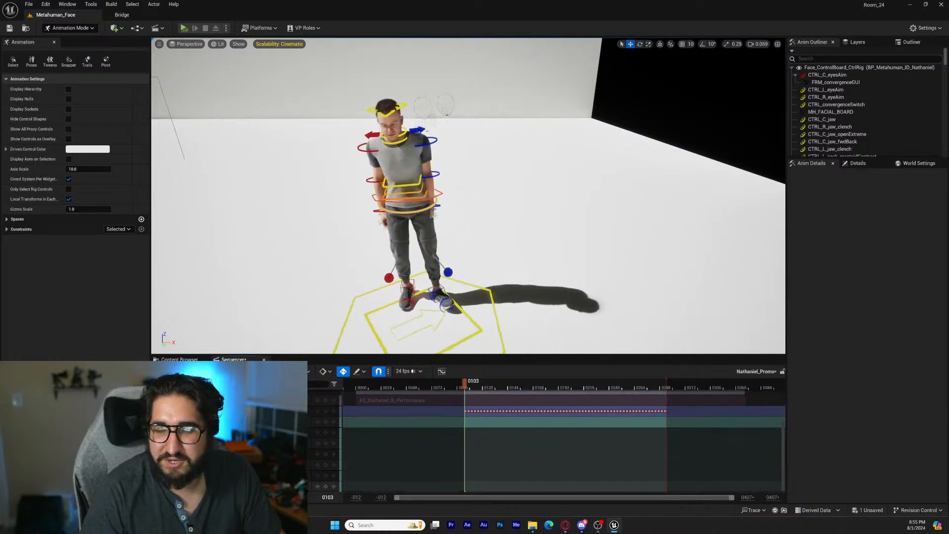
# Add an additive section to the baked Face control rig track
pyautogui.moveTo(376, 297); pyautogui.dragTo(361, 251, button='right')
pyautogui.press('w')
pyautogui.press('w')
pyautogui.press('q')
pyautogui.press('w')
pyautogui.press('s')
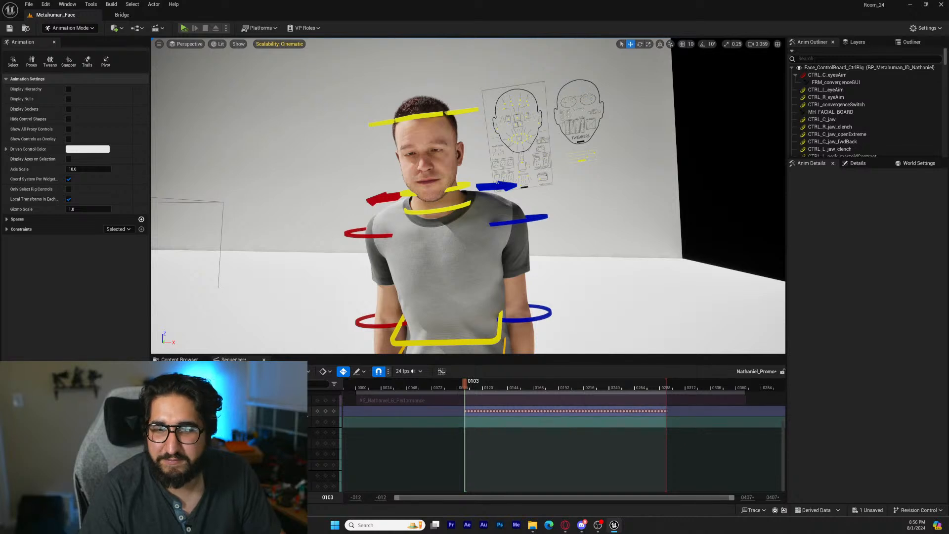
pyautogui.click(303, 411)
pyautogui.click(326, 429)
# Add an additive section to the baked body MetaHuman_ControlRig track
pyautogui.scroll(3, 324, 440)
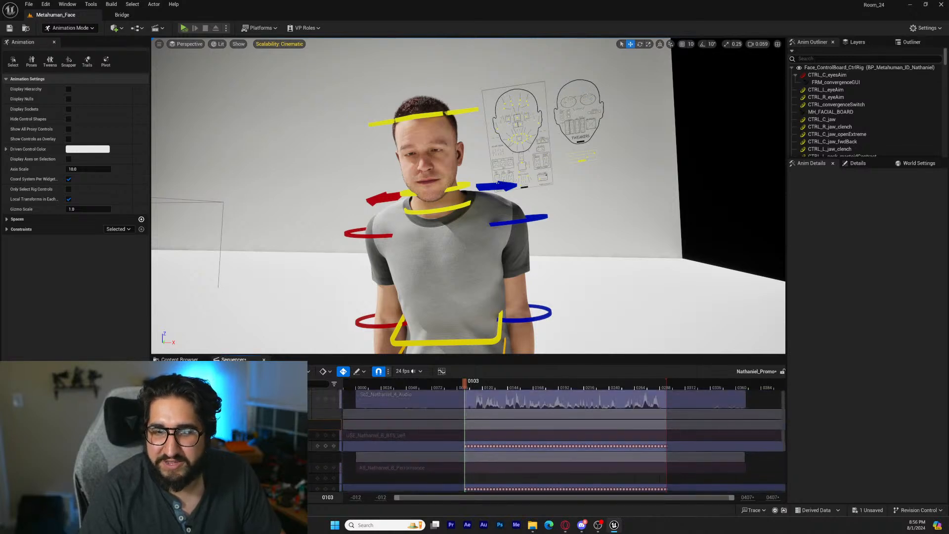
pyautogui.click(306, 436)
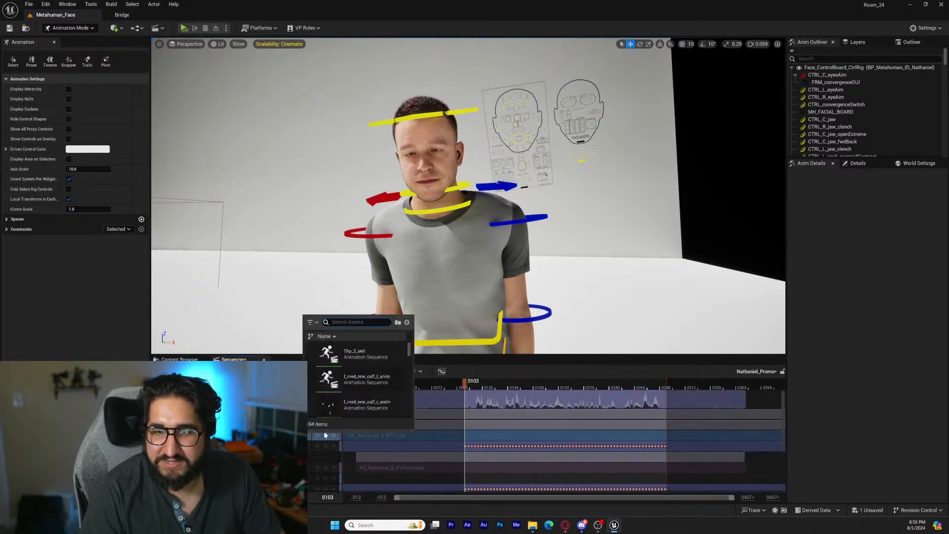
pyautogui.click(305, 436)
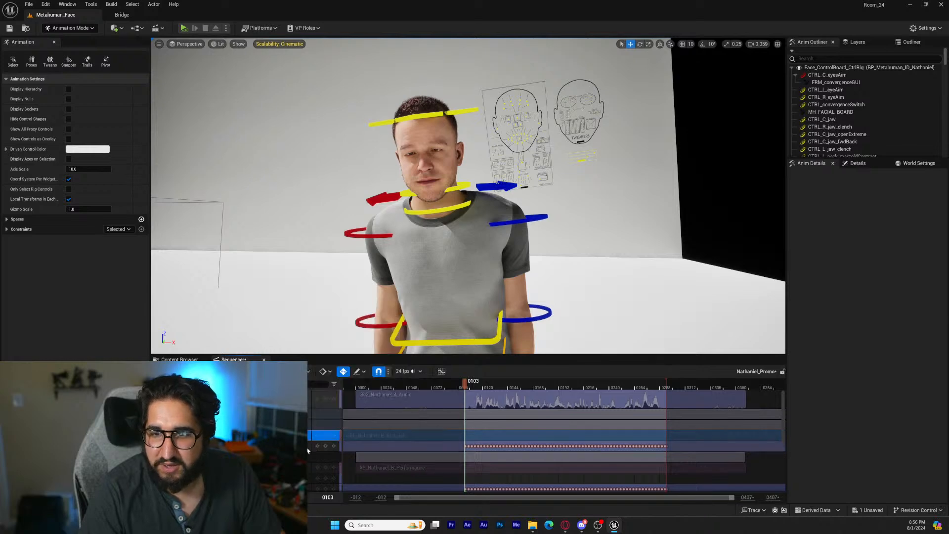
pyautogui.click(329, 464)
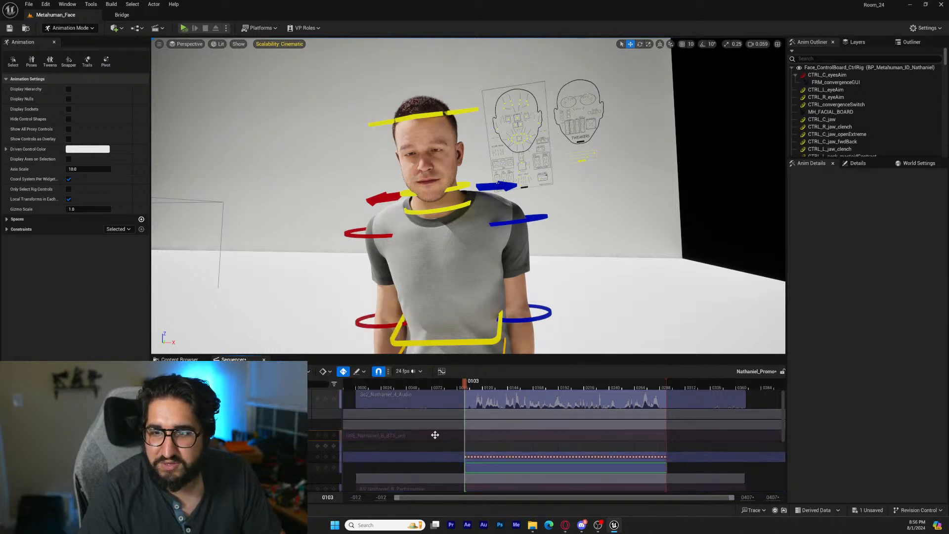
# Rotate the left and right upper-arm FK controls at frame 103 to swing both arms away from the torso
pyautogui.press('s')
pyautogui.moveTo(517, 266); pyautogui.dragTo(526, 302, button='right')
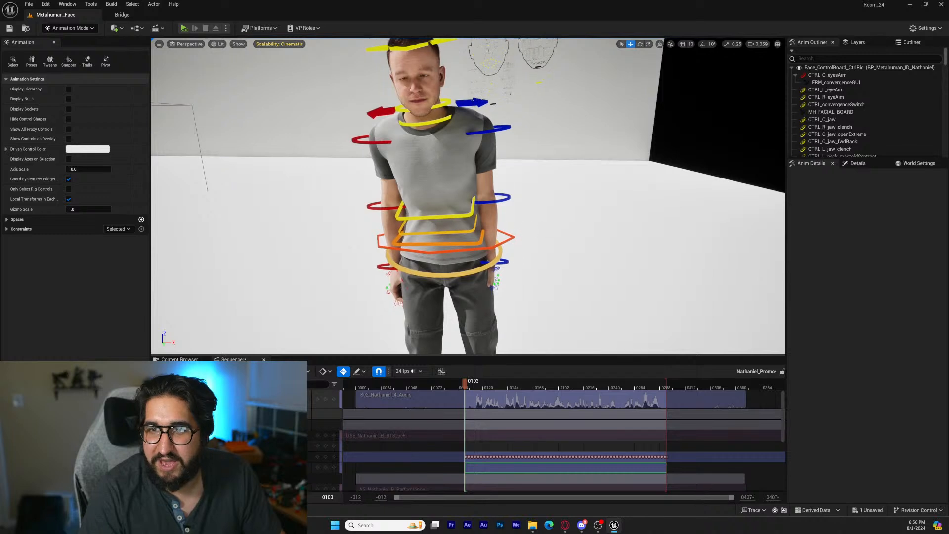
pyautogui.moveTo(517, 260); pyautogui.dragTo(538, 234, button='right')
pyautogui.press('w')
pyautogui.click(472, 166)
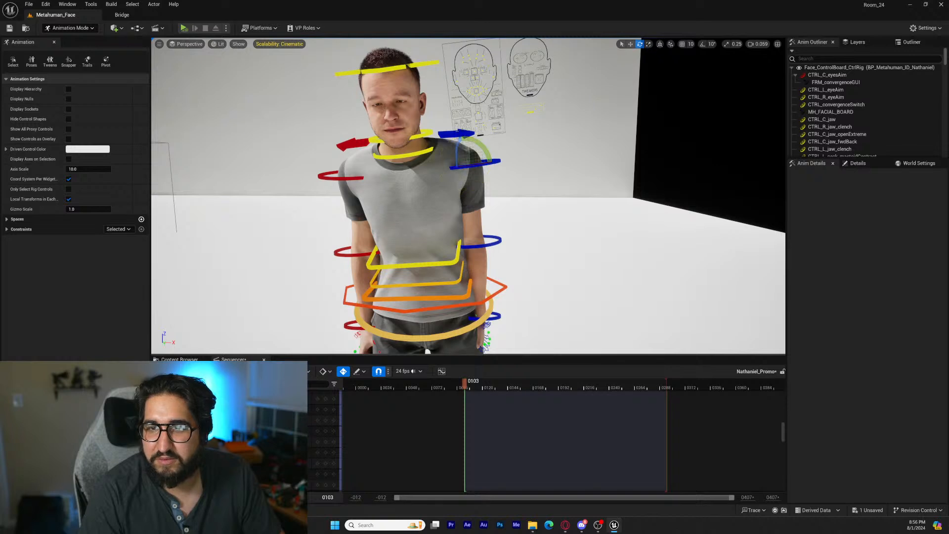
pyautogui.click(495, 161)
pyautogui.moveTo(489, 149); pyautogui.dragTo(503, 165)
pyautogui.click(361, 177)
pyautogui.moveTo(384, 165); pyautogui.dragTo(386, 171)
pyautogui.moveTo(386, 171); pyautogui.dragTo(426, 163, button='right')
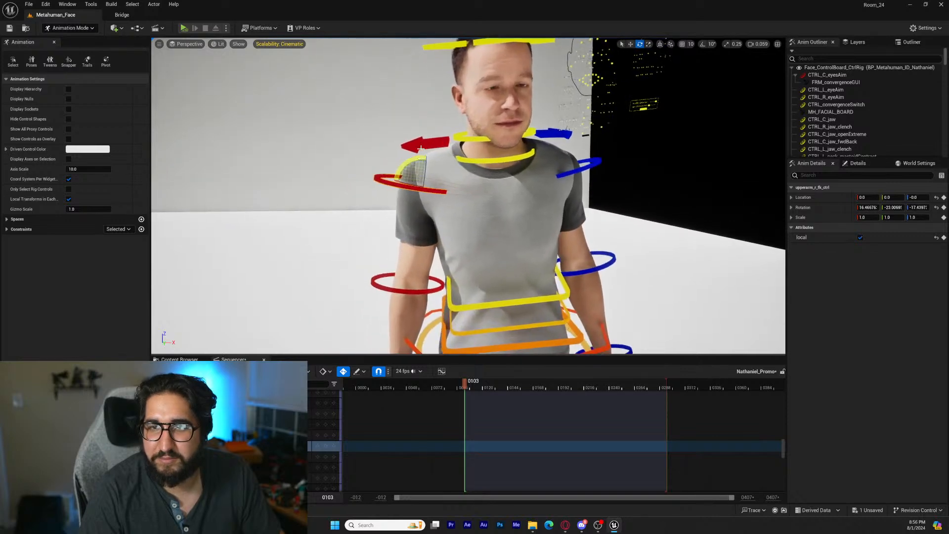
# Rotate the right and left clavicle controls at frame 103 to adjust the set of both shoulders
pyautogui.click(428, 143)
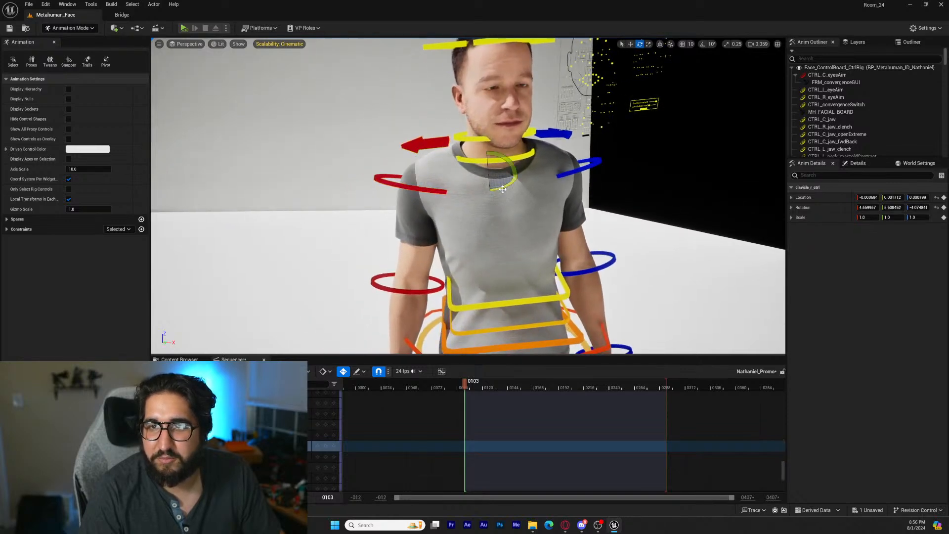
pyautogui.moveTo(503, 189); pyautogui.dragTo(516, 182)
pyautogui.click(554, 134)
pyautogui.moveTo(506, 220); pyautogui.dragTo(482, 237, button='right')
pyautogui.click(463, 129)
# Play the sequence from frame 103 to 200 with the rig controls hidden to check the shoulders and arms
pyautogui.scroll(10, 325, 441)
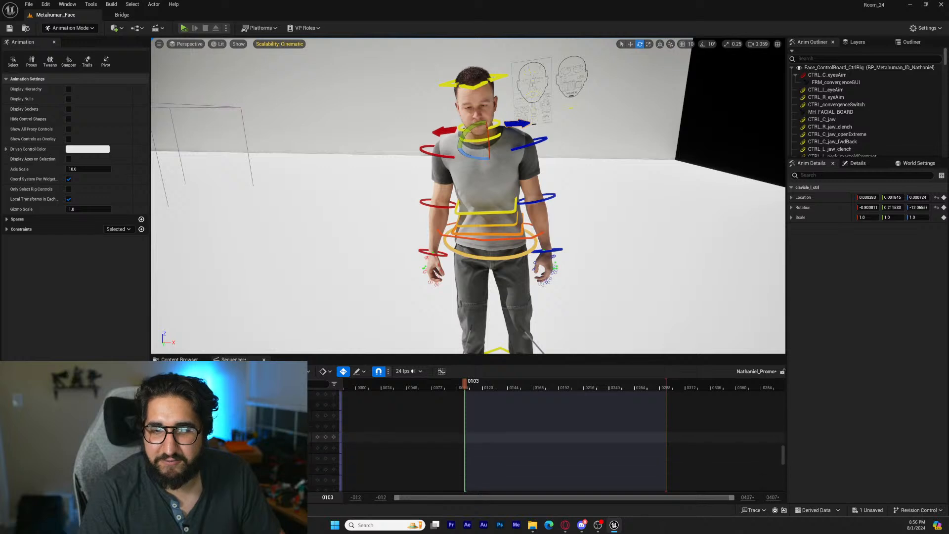
pyautogui.scroll(2, 324, 441)
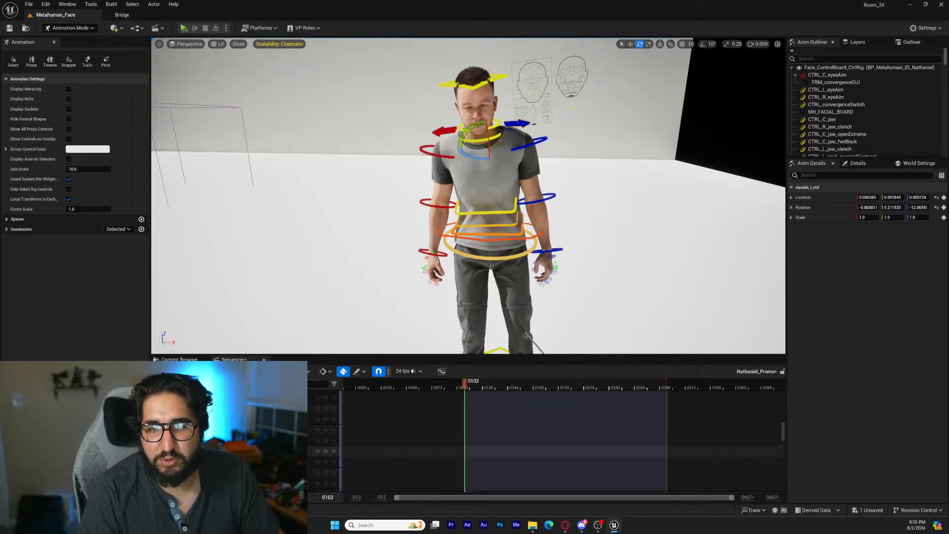
pyautogui.scroll(6, 319, 419)
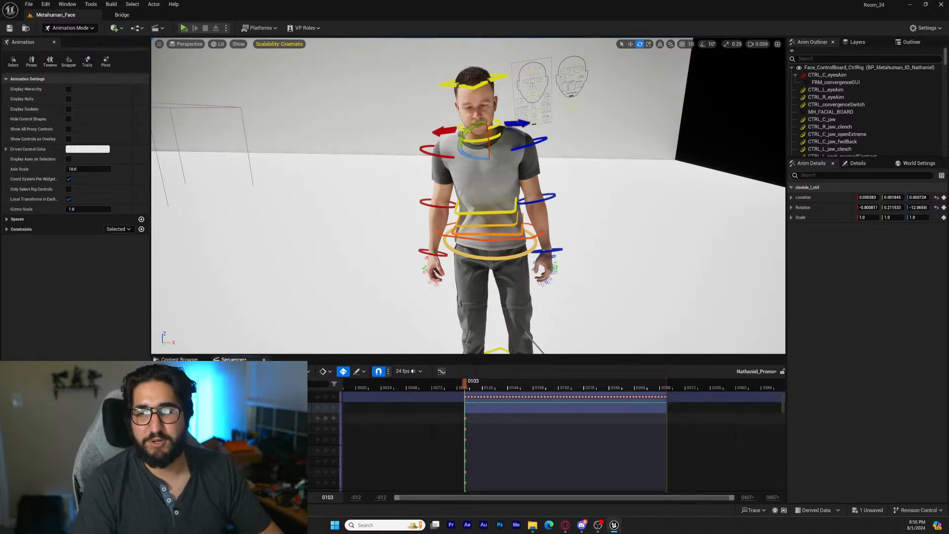
pyautogui.moveTo(470, 198)
pyautogui.mouseDown(button='right')
pyautogui.moveTo(469, 257)
pyautogui.moveTo(472, 190)
pyautogui.mouseUp(button='right')
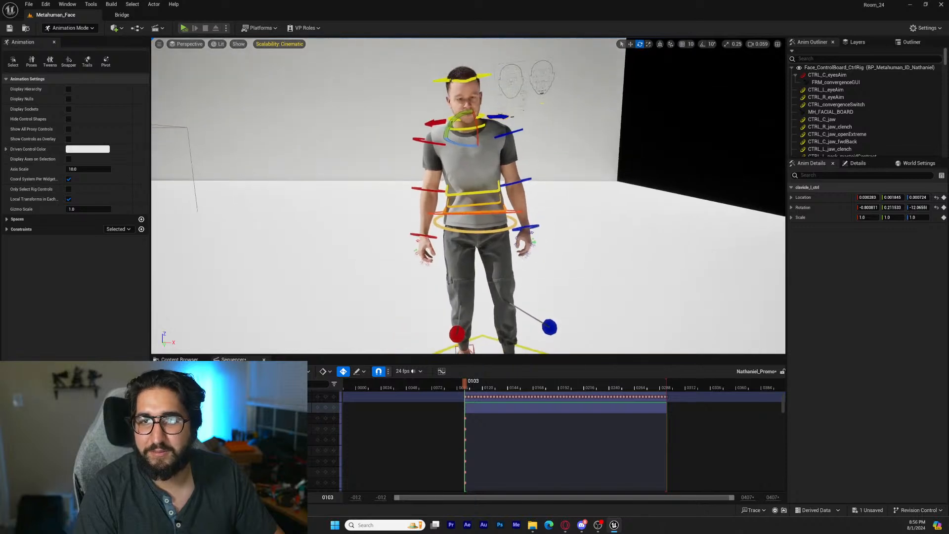
pyautogui.press('g')
pyautogui.press('space')
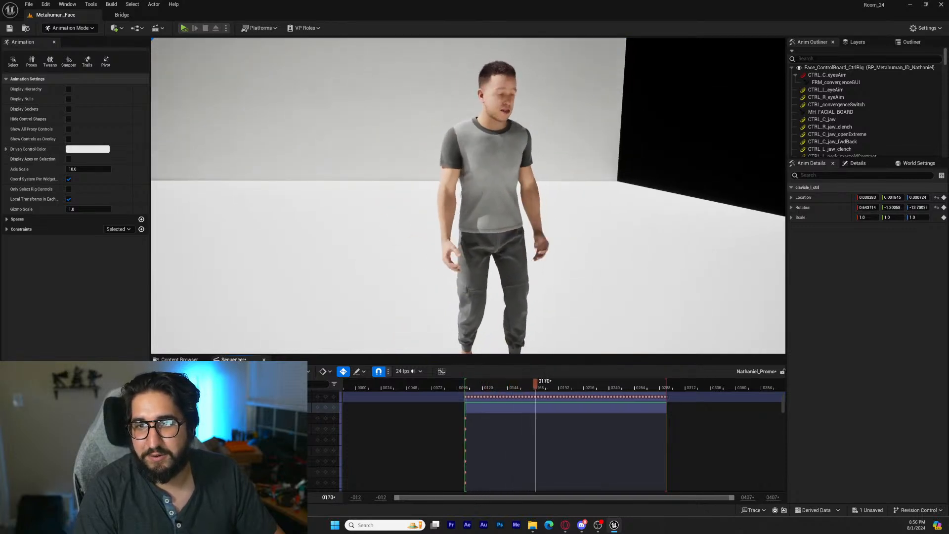
pyautogui.press('space')
pyautogui.press('g')
# At frame 200, rotate the hand_l_fk_ctrl control to change the angle of the left hand
pyautogui.press('w')
pyautogui.moveTo(519, 242); pyautogui.dragTo(554, 249, button='right')
pyautogui.click(526, 241)
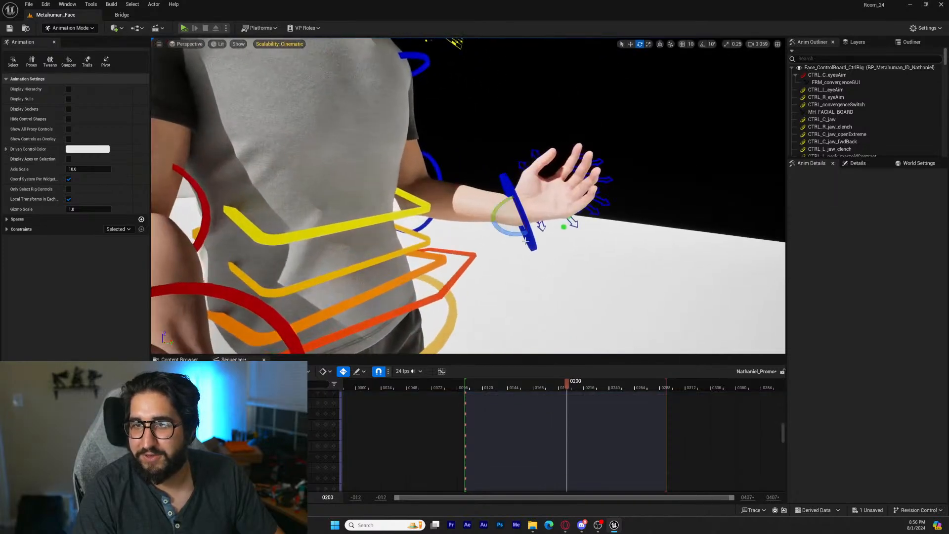
pyautogui.click(531, 245)
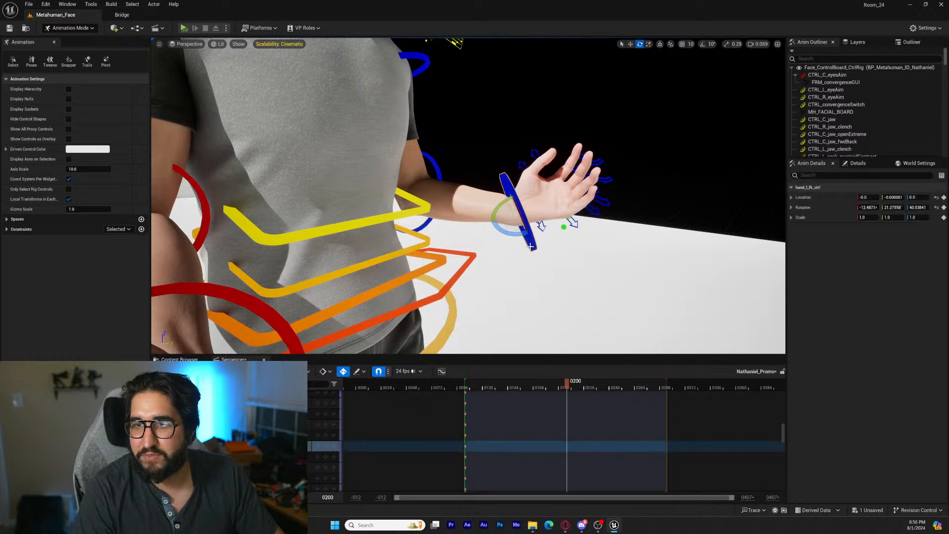
pyautogui.moveTo(521, 236); pyautogui.dragTo(500, 234)
pyautogui.moveTo(500, 234); pyautogui.dragTo(346, 236, button='right')
# At frame 200, rotate the hand_r_fk_ctrl control so the right hand bends downward at the wrist
pyautogui.moveTo(487, 252); pyautogui.dragTo(451, 290, button='right')
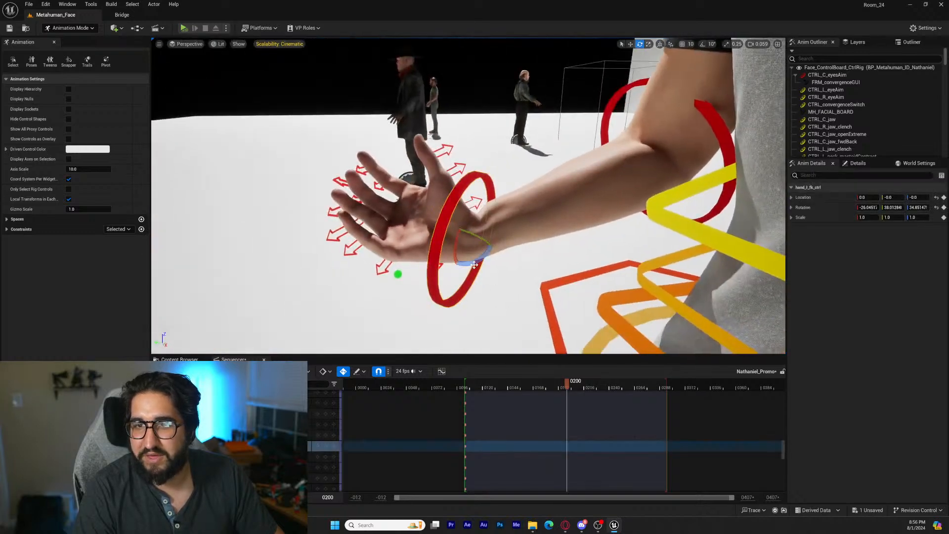
pyautogui.moveTo(474, 265); pyautogui.dragTo(440, 296)
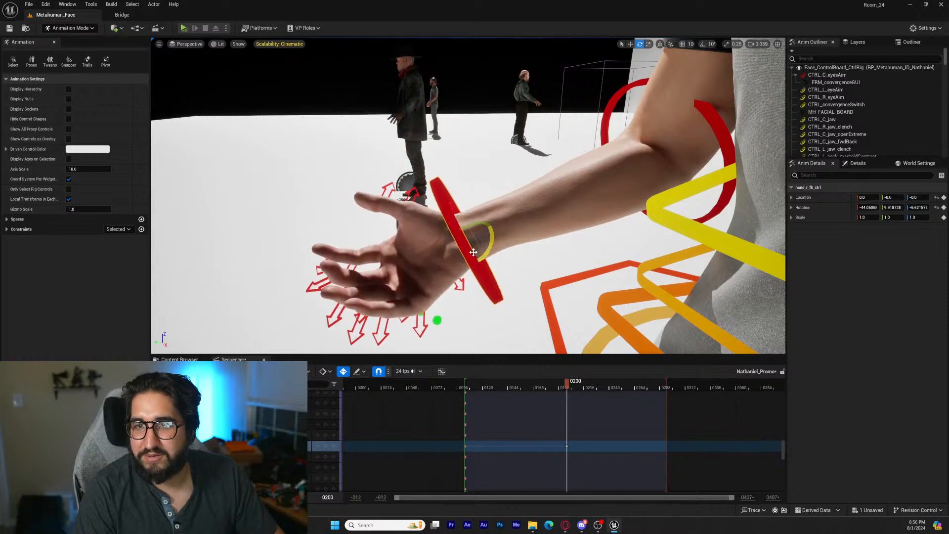
pyautogui.moveTo(473, 252); pyautogui.dragTo(481, 234)
pyautogui.moveTo(481, 234); pyautogui.dragTo(696, 223, button='right')
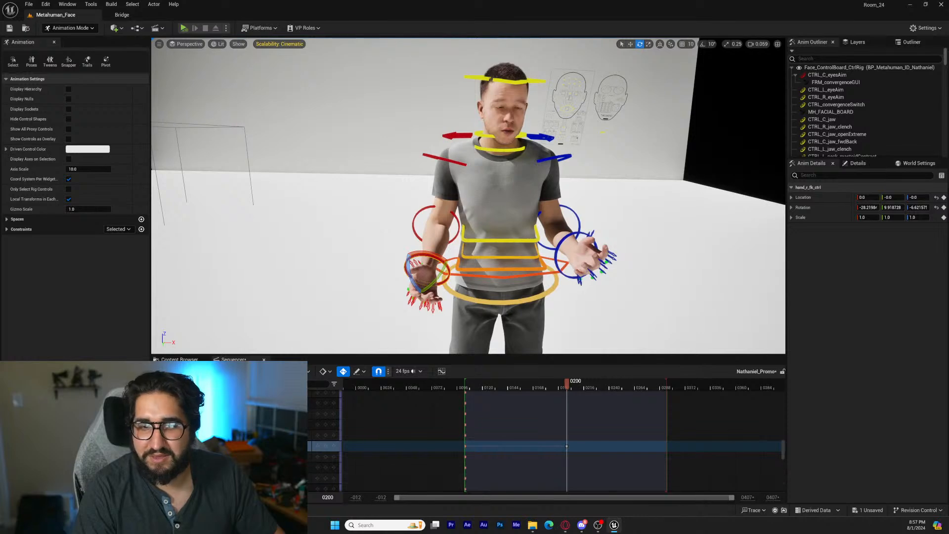
# Play the sequence from frame 103 to 280 to examine how the hands and arms move after the adjustments
pyautogui.press('Up')
pyautogui.press('space')
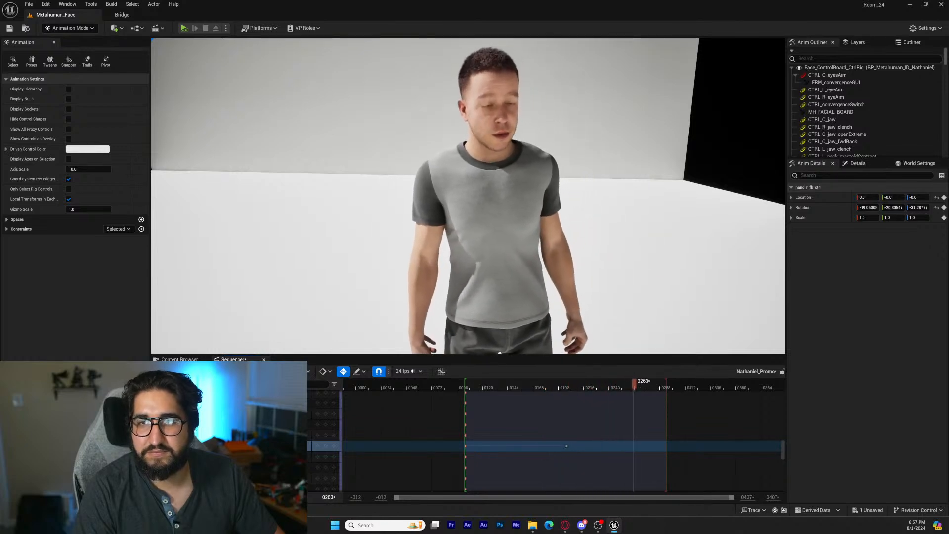
pyautogui.press('space')
pyautogui.press('w')
pyautogui.moveTo(481, 260); pyautogui.dragTo(474, 281, button='right')
pyautogui.press('s')
pyautogui.press('s')
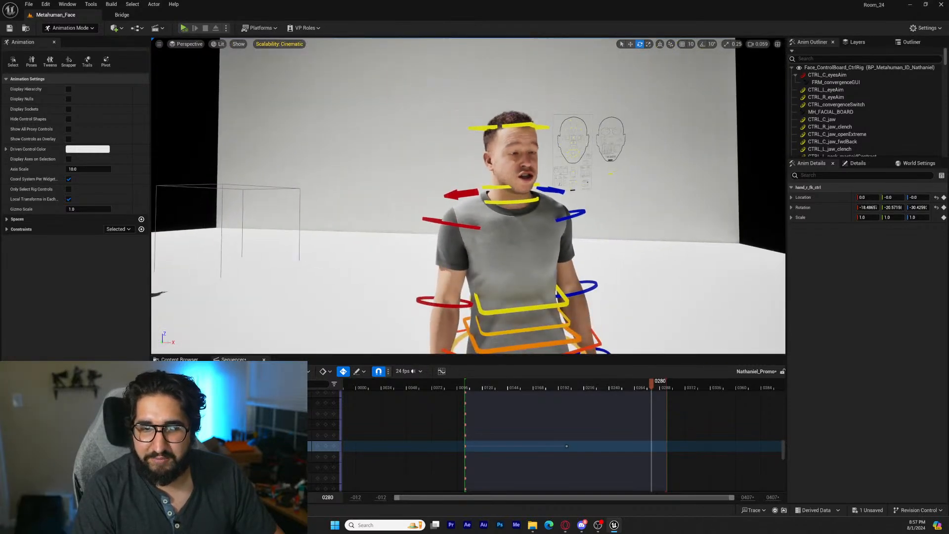
# Return the sequence to frame 103 and find the body and face control rig tracks with their additive sections
pyautogui.press('Up')
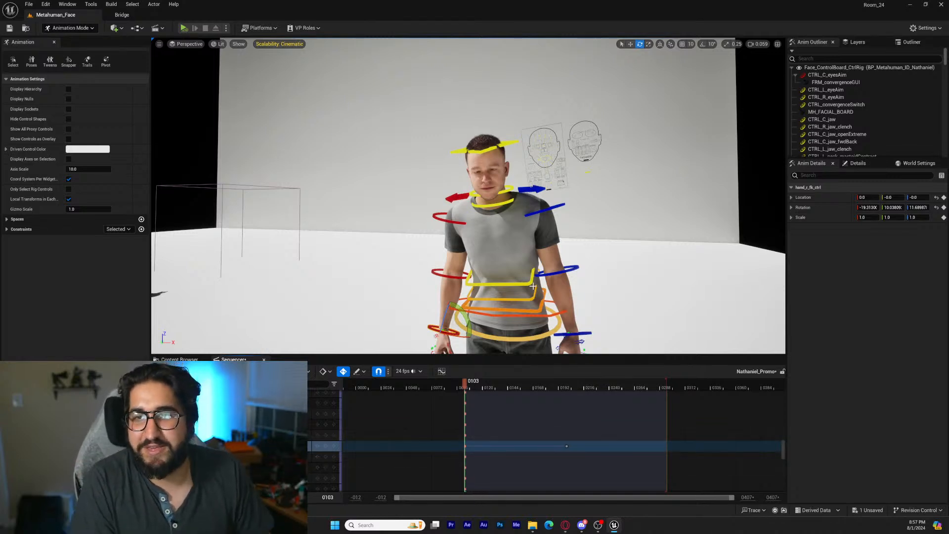
pyautogui.moveTo(469, 267); pyautogui.dragTo(493, 259, button='right')
pyautogui.press('w')
pyautogui.scroll(12, 546, 453)
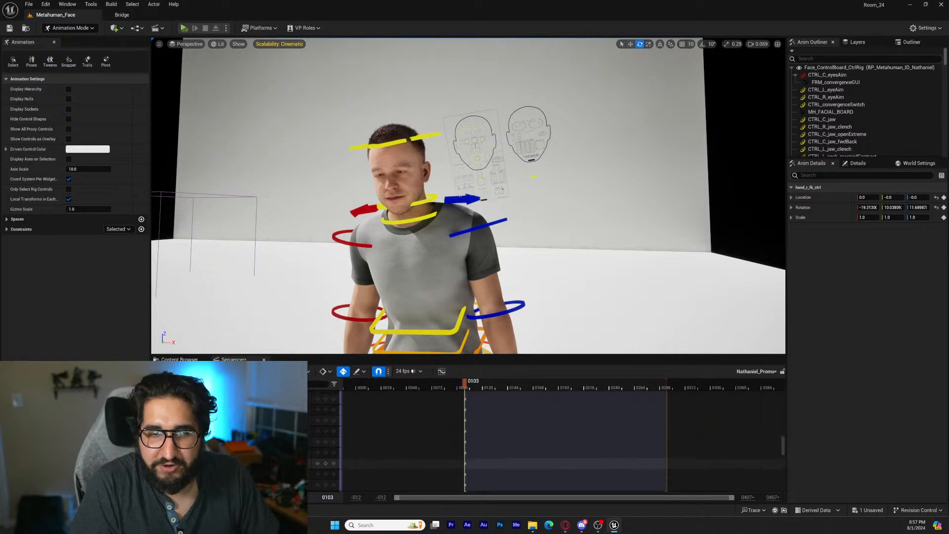
pyautogui.scroll(8, 546, 454)
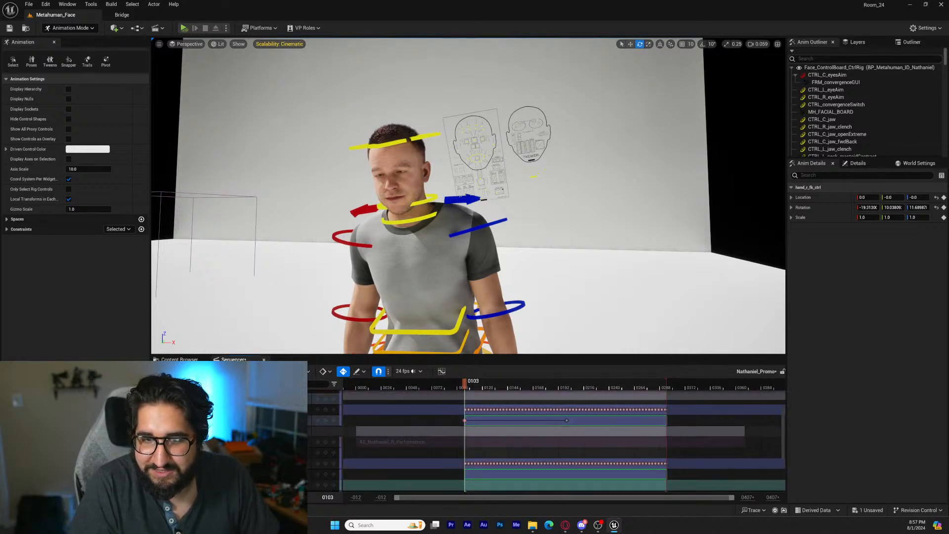
# Set the CTRL_lookAtSwitch slider on the face control board to 1.0 and key it at frame 103
pyautogui.click(247, 474)
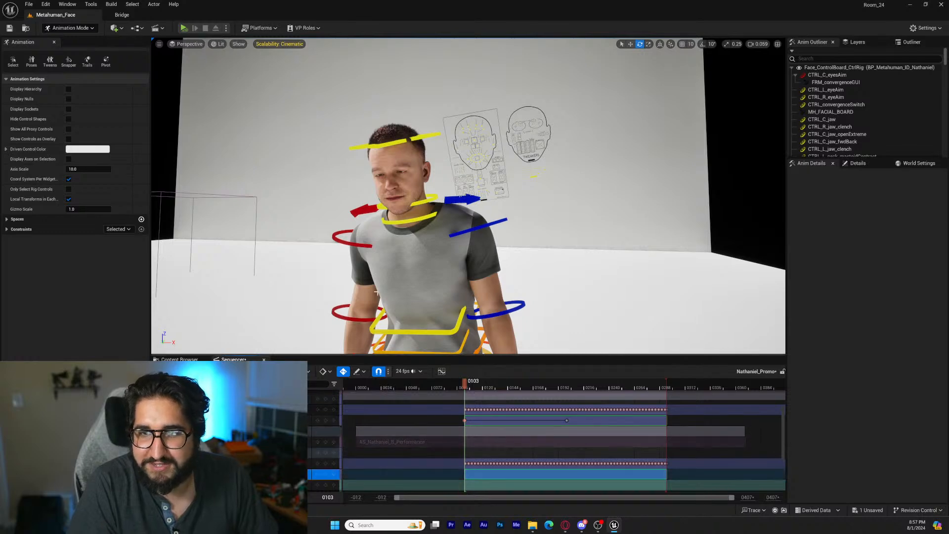
pyautogui.press('w')
pyautogui.moveTo(406, 304); pyautogui.dragTo(378, 282, button='right')
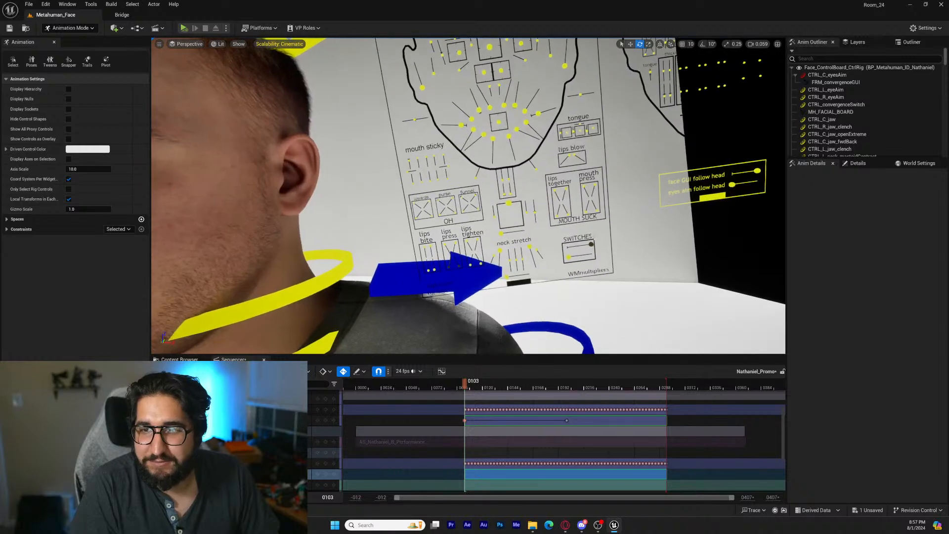
pyautogui.click(591, 260)
pyautogui.click(568, 257)
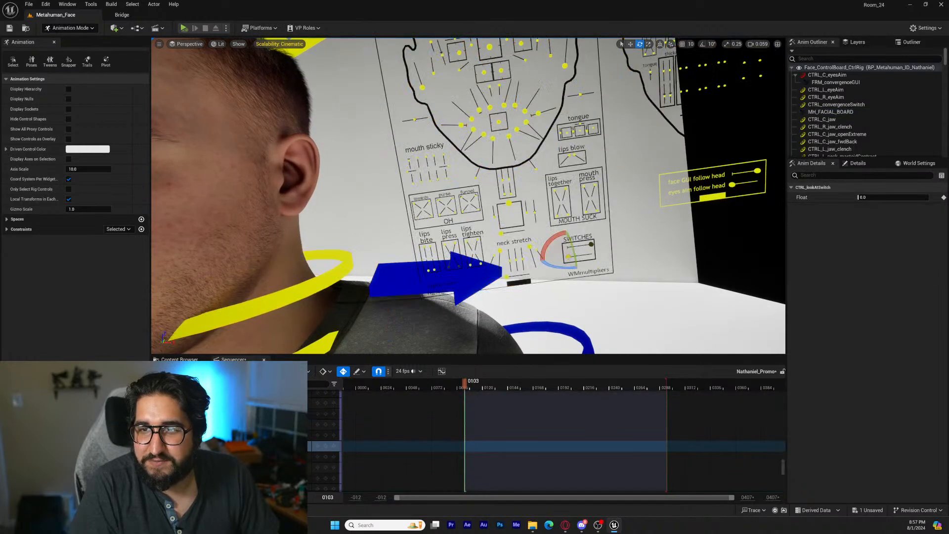
pyautogui.moveTo(475, 262); pyautogui.dragTo(357, 262, button='right')
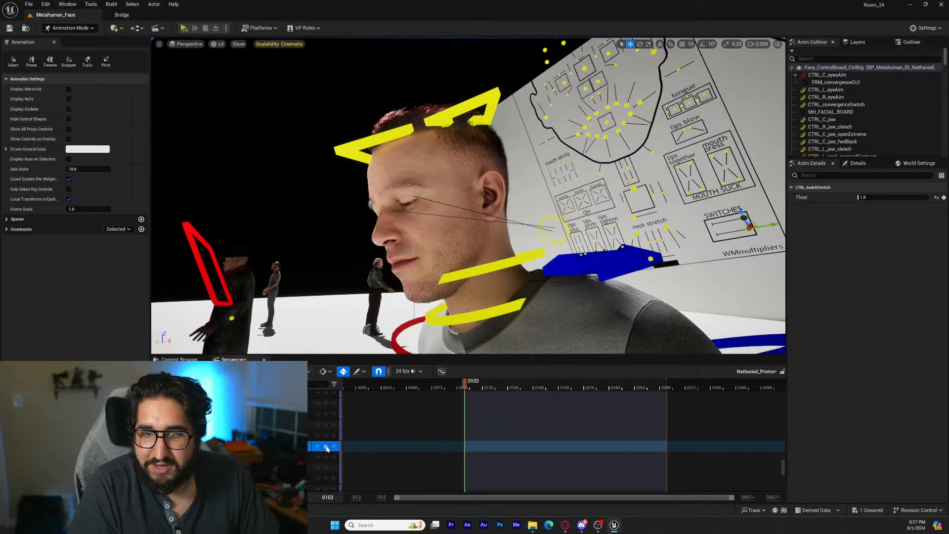
pyautogui.click(326, 447)
# At frame 143, move the CTRL_L_eyeAim control from behind the head to in front of the character's face
pyautogui.moveTo(464, 383); pyautogui.dragTo(507, 389)
pyautogui.moveTo(492, 342); pyautogui.dragTo(435, 330, button='right')
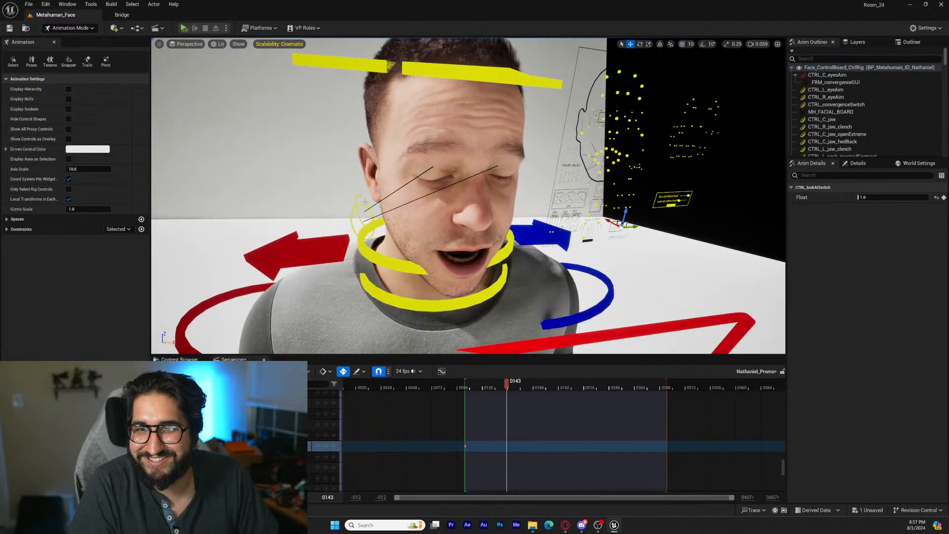
pyautogui.click(366, 202)
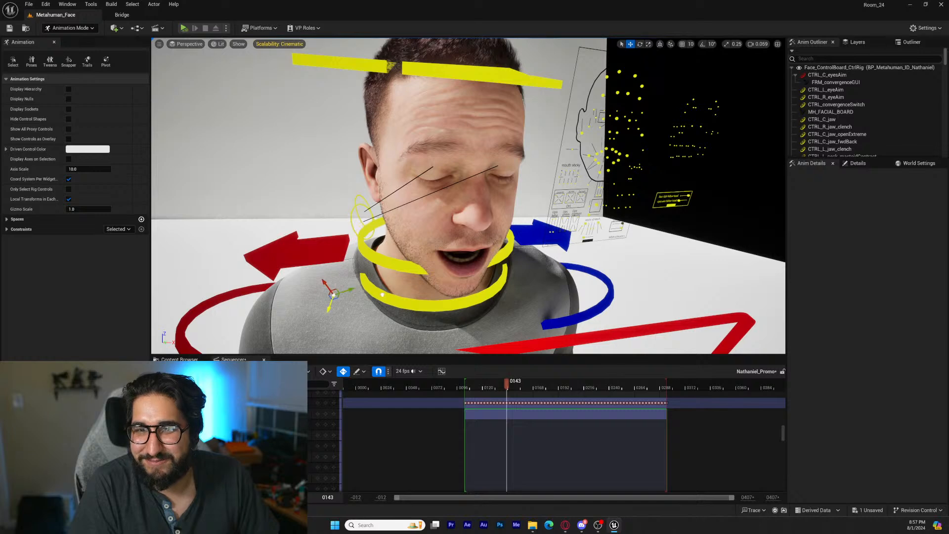
pyautogui.click(366, 215)
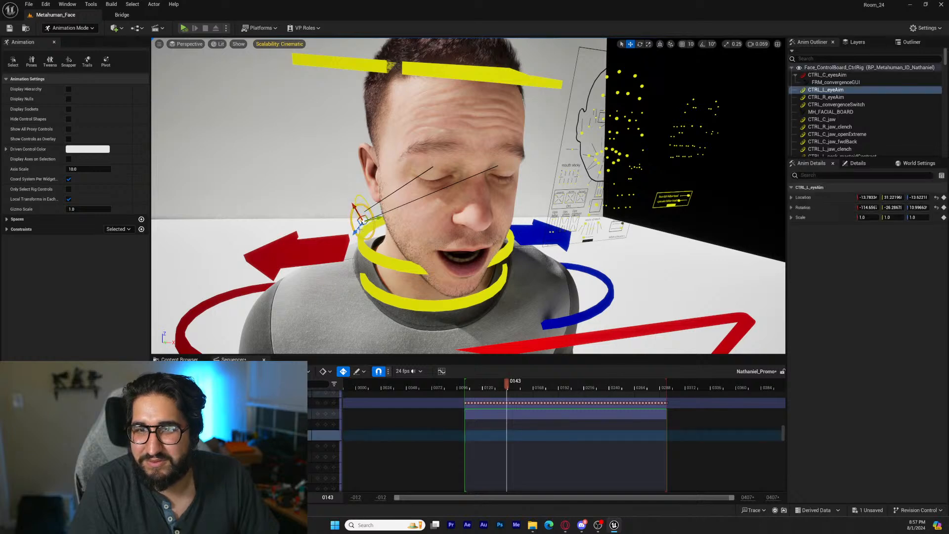
pyautogui.moveTo(345, 299); pyautogui.dragTo(318, 334)
pyautogui.press('s')
pyautogui.moveTo(319, 333); pyautogui.dragTo(305, 316, button='right')
pyautogui.press('w')
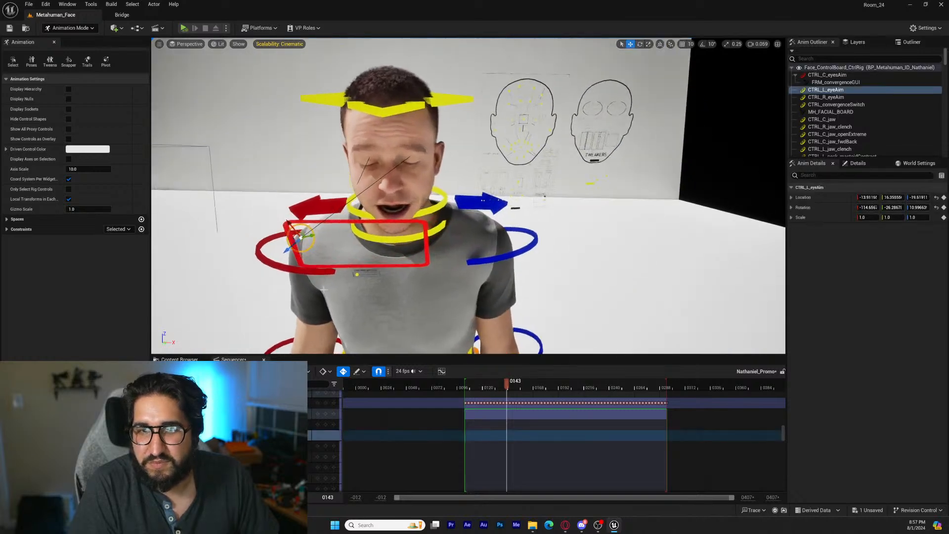
pyautogui.press('a')
pyautogui.moveTo(438, 245); pyautogui.dragTo(494, 250, button='right')
pyautogui.press('w')
pyautogui.moveTo(312, 257); pyautogui.dragTo(314, 260)
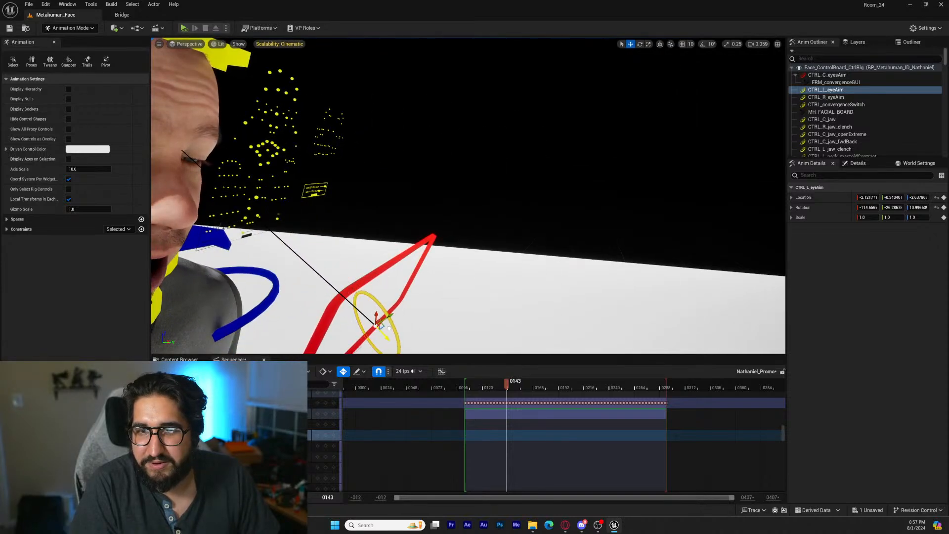
# Rotate CTRL_L_eyeAim so its ring faces the character and adjust its position in front of the left eye
pyautogui.press('d')
pyautogui.moveTo(450, 307); pyautogui.dragTo(326, 309, button='right')
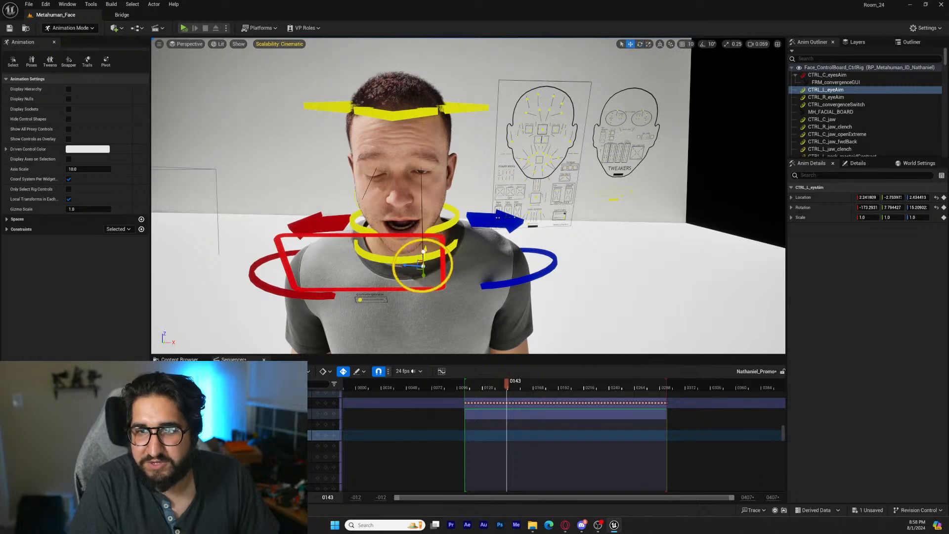
pyautogui.moveTo(411, 260); pyautogui.dragTo(395, 258)
pyautogui.press('w')
pyautogui.moveTo(395, 258); pyautogui.dragTo(455, 265, button='right')
pyautogui.press('a')
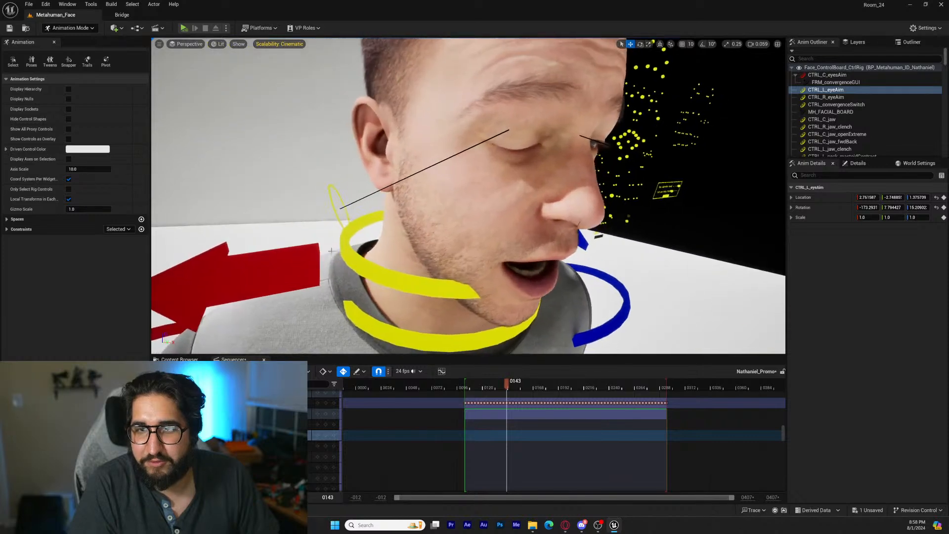
# Move the CTRL_R_eyeAim control from behind the head to in front of the character's face
pyautogui.click(341, 217)
pyautogui.press('s')
pyautogui.moveTo(341, 218); pyautogui.dragTo(457, 219, button='right')
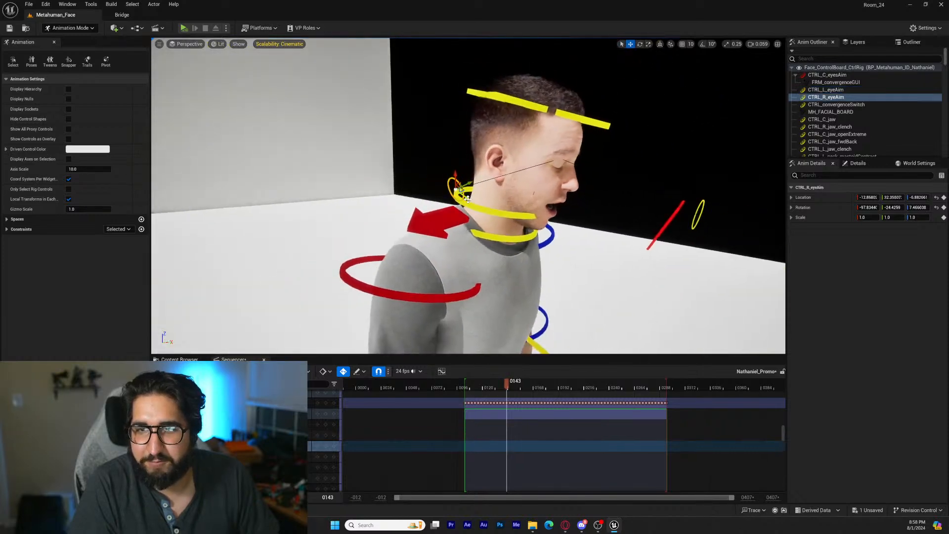
pyautogui.press('d')
pyautogui.moveTo(635, 251); pyautogui.dragTo(535, 235, button='right')
pyautogui.press('s')
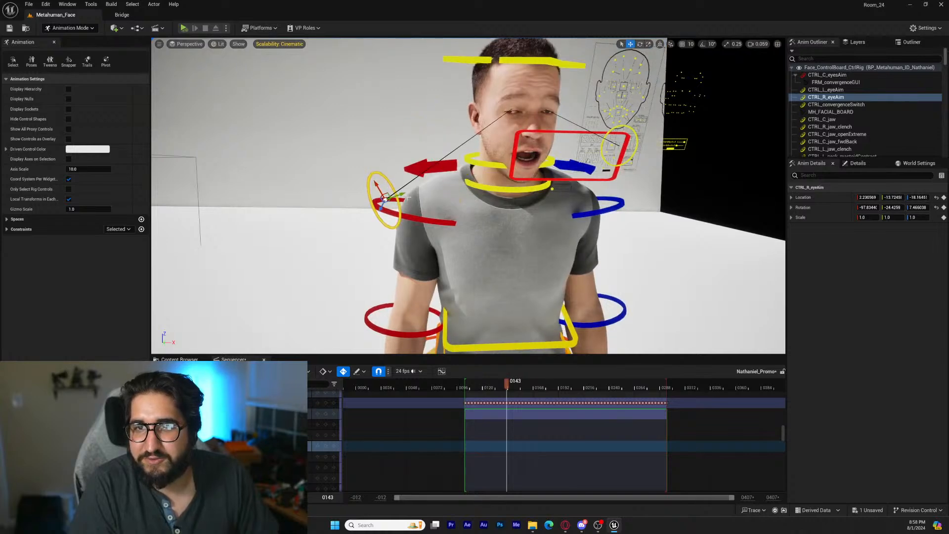
pyautogui.moveTo(561, 176); pyautogui.dragTo(554, 179)
pyautogui.press('d')
pyautogui.moveTo(554, 179); pyautogui.dragTo(487, 178, button='right')
pyautogui.press('w')
pyautogui.moveTo(314, 212); pyautogui.dragTo(369, 160)
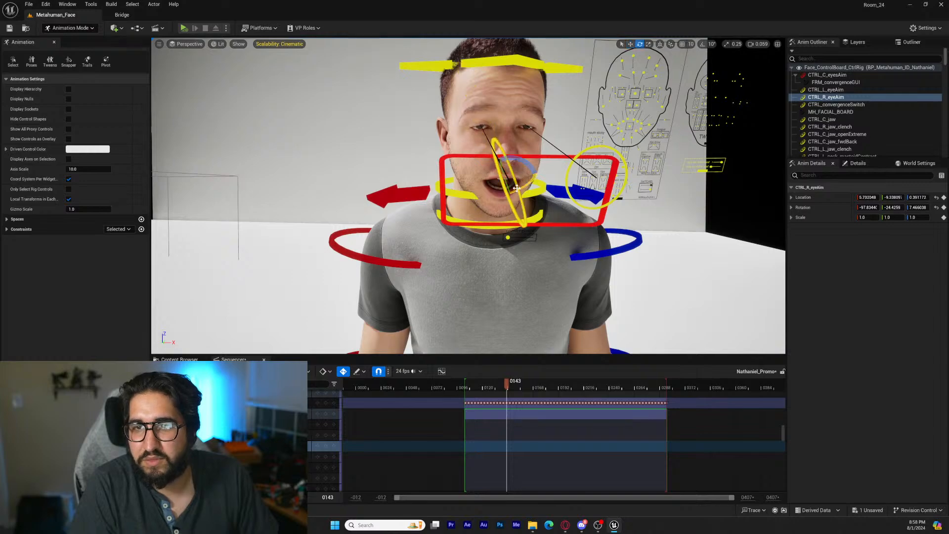
# Rotate CTRL_R_eyeAim so its ring faces the character and shift it towards the red eye-aim frame
pyautogui.moveTo(516, 189); pyautogui.dragTo(537, 202)
pyautogui.press('a')
pyautogui.moveTo(537, 203); pyautogui.dragTo(504, 301, button='right')
pyautogui.press('e')
pyautogui.press('d')
pyautogui.moveTo(491, 228); pyautogui.dragTo(498, 212, button='right')
pyautogui.press('w')
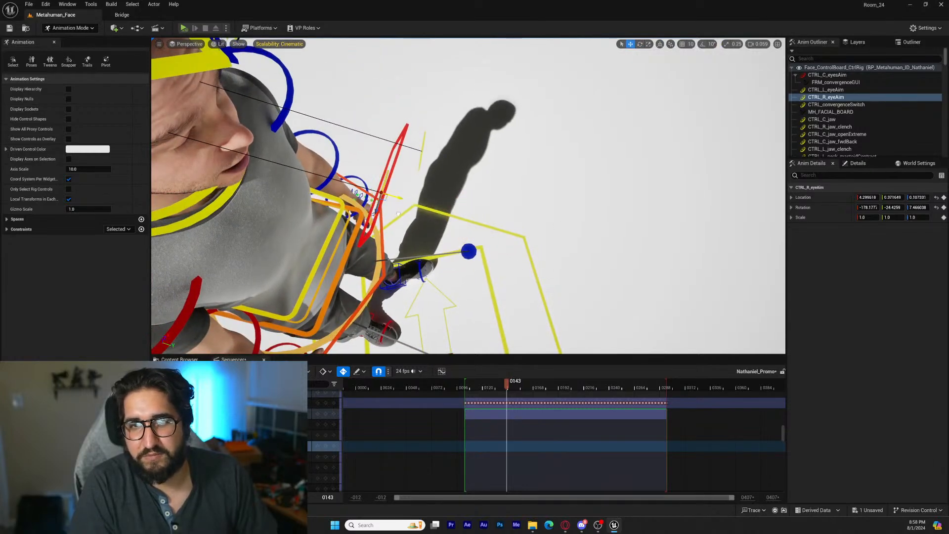
# Reposition CTRL_L_eyeAim and CTRL_R_eyeAim side by side within the red eye-aim frame in front of the face
pyautogui.click(424, 156)
pyautogui.moveTo(436, 153); pyautogui.dragTo(407, 145)
pyautogui.keyDown('alt'); pyautogui.moveTo(407, 146); pyautogui.dragTo(271, 89); pyautogui.keyUp('alt')
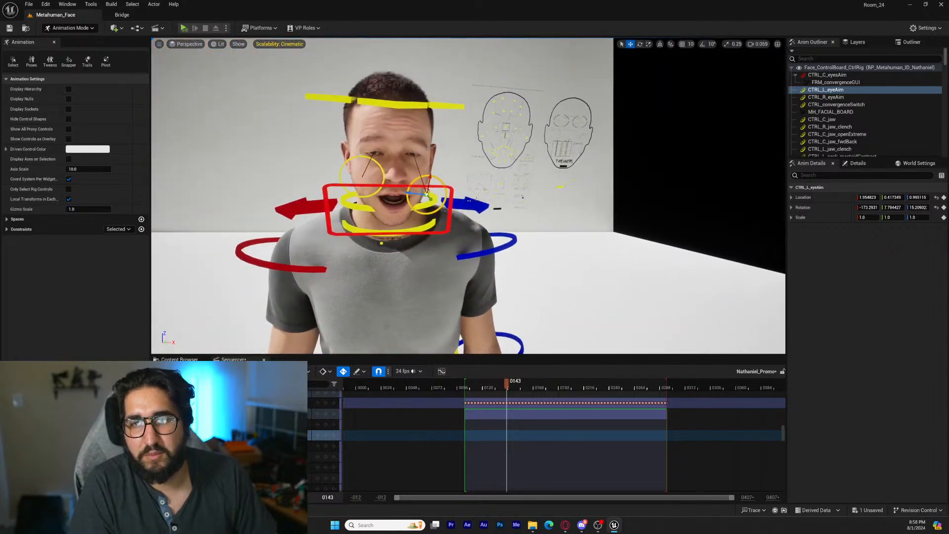
pyautogui.click(371, 155)
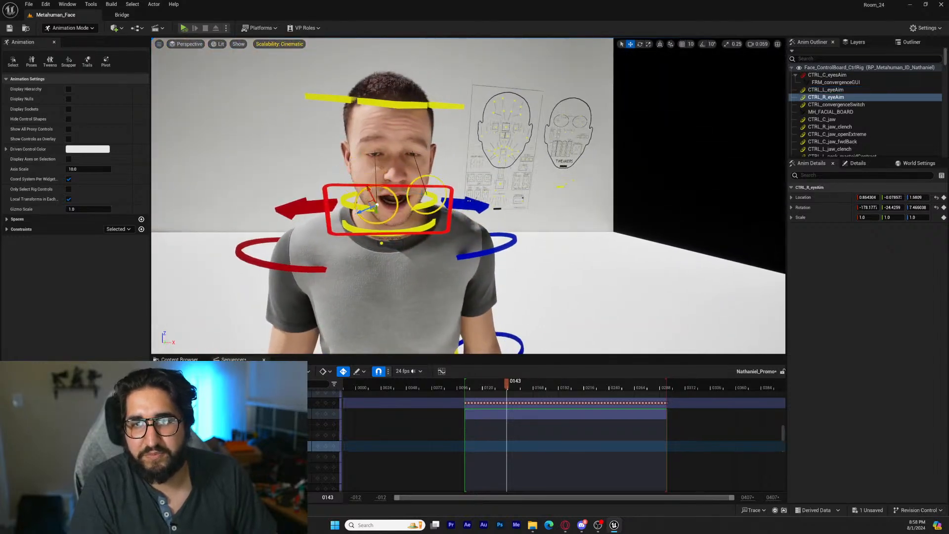
pyautogui.keyDown('shift'); pyautogui.click(368, 199); pyautogui.keyUp('shift')
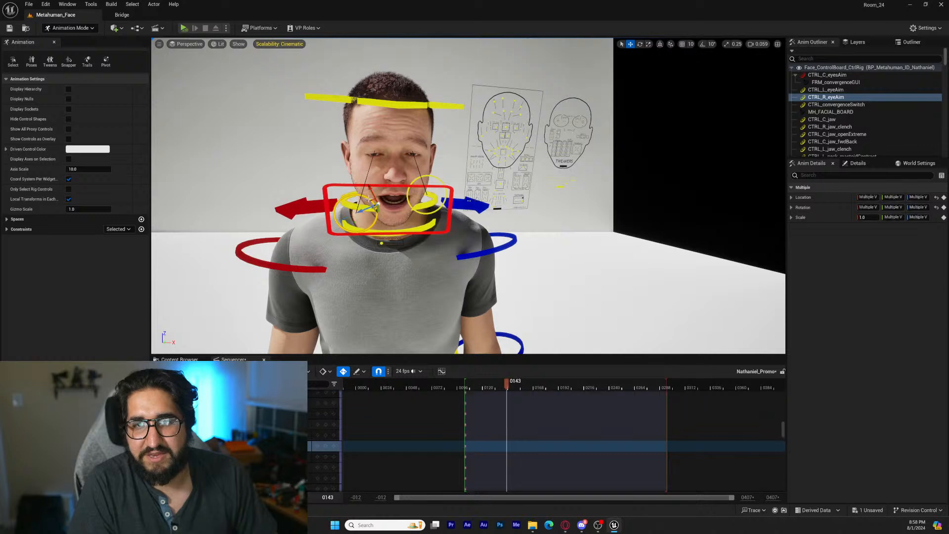
# Key the CTRL_C_eyesAim control at frame 143 and move it up to the character's eye level
pyautogui.click(385, 188)
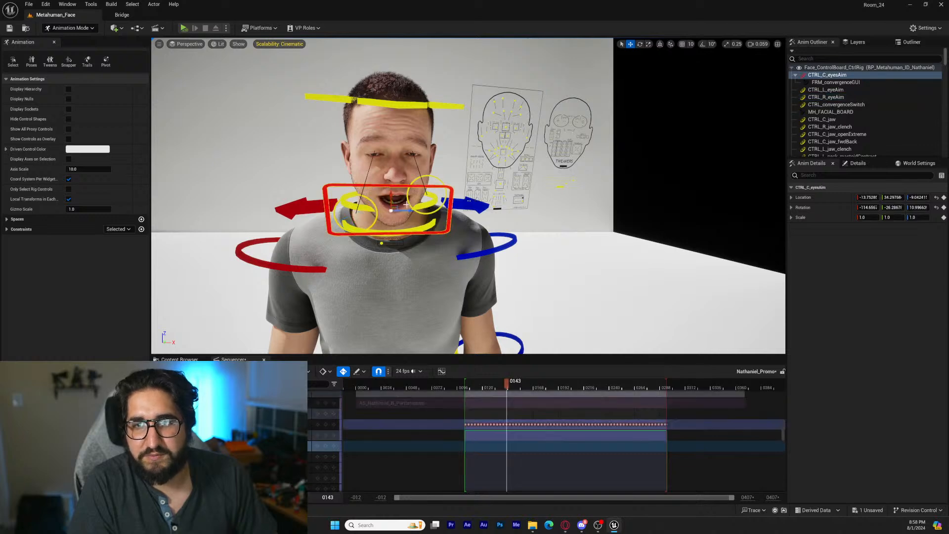
pyautogui.click(326, 446)
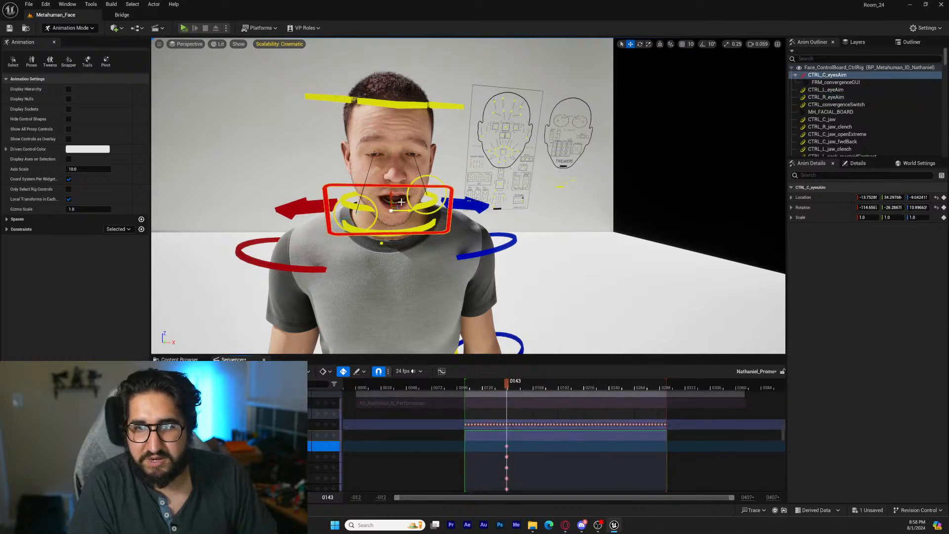
pyautogui.moveTo(391, 196); pyautogui.dragTo(385, 157)
pyautogui.keyDown('alt'); pyautogui.moveTo(445, 198); pyautogui.dragTo(425, 207); pyautogui.keyUp('alt')
pyautogui.moveTo(425, 208); pyautogui.dragTo(467, 198, button='right')
# Line up CTRL_L_eyeAim and CTRL_R_eyeAim at the same height inside the eye-aim frame to correct the gaze
pyautogui.click(483, 175)
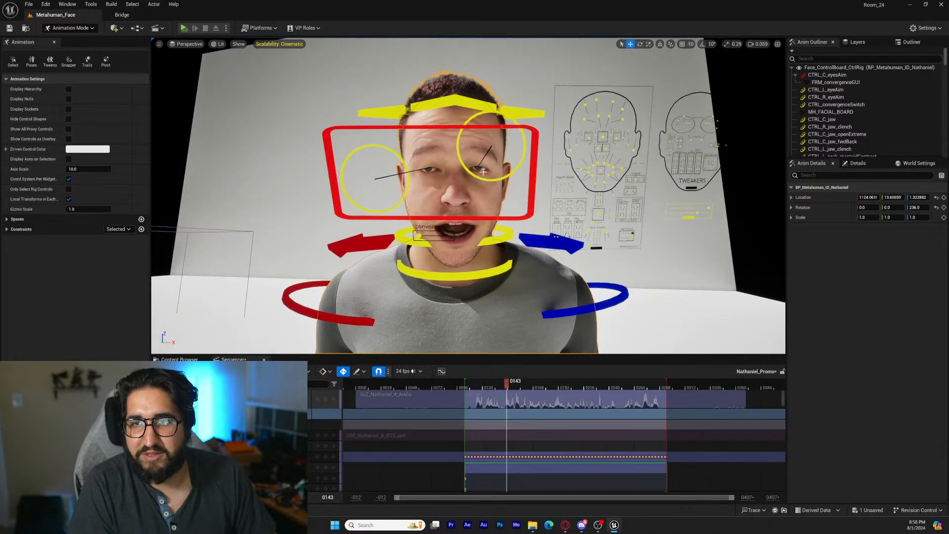
pyautogui.moveTo(493, 133); pyautogui.dragTo(481, 164)
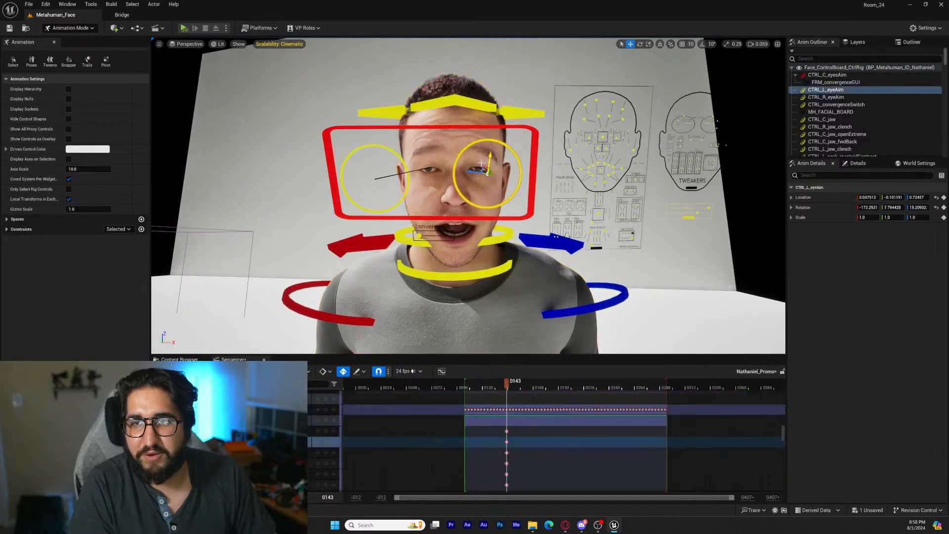
pyautogui.click(407, 177)
pyautogui.moveTo(370, 179); pyautogui.dragTo(367, 174)
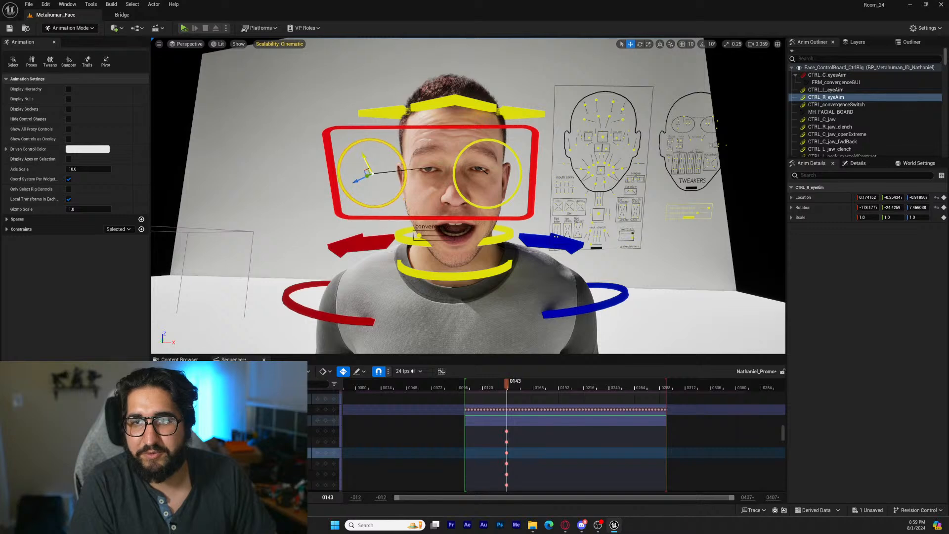
# At frame 103, pilot the Cine Camera Actor to frame the character from the hips up and bring him into focus
pyautogui.scroll(-10, 393, 217)
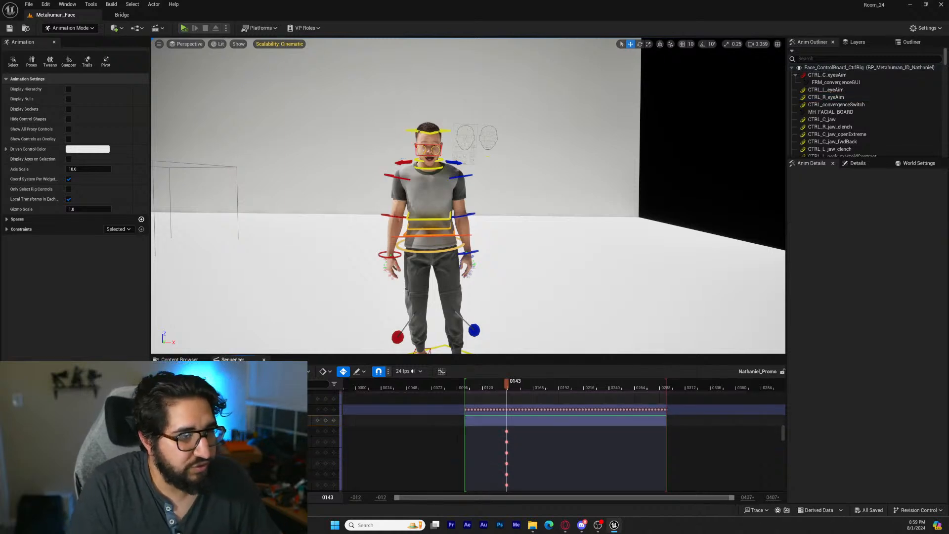
pyautogui.press('Up')
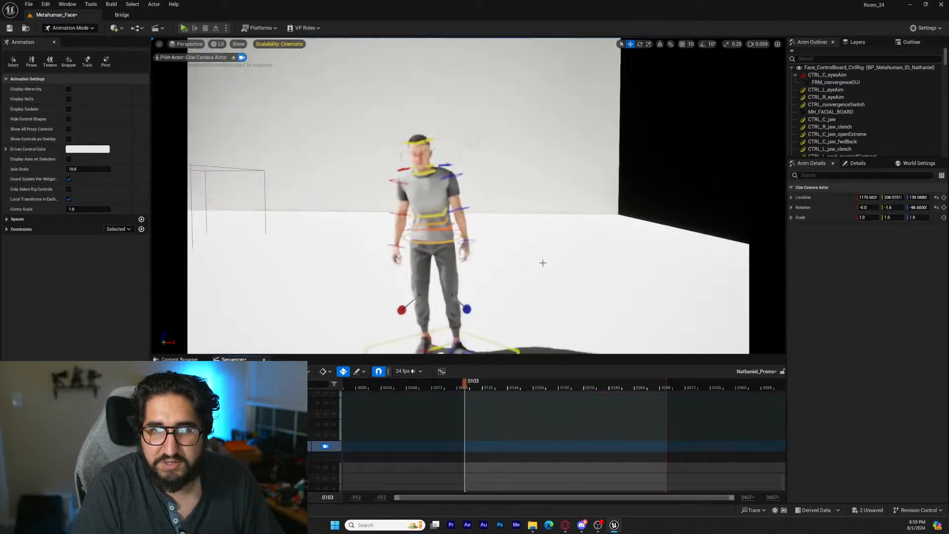
pyautogui.moveTo(542, 262)
pyautogui.mouseDown(button='right')
pyautogui.moveTo(522, 251)
pyautogui.moveTo(538, 255)
pyautogui.mouseUp(button='right')
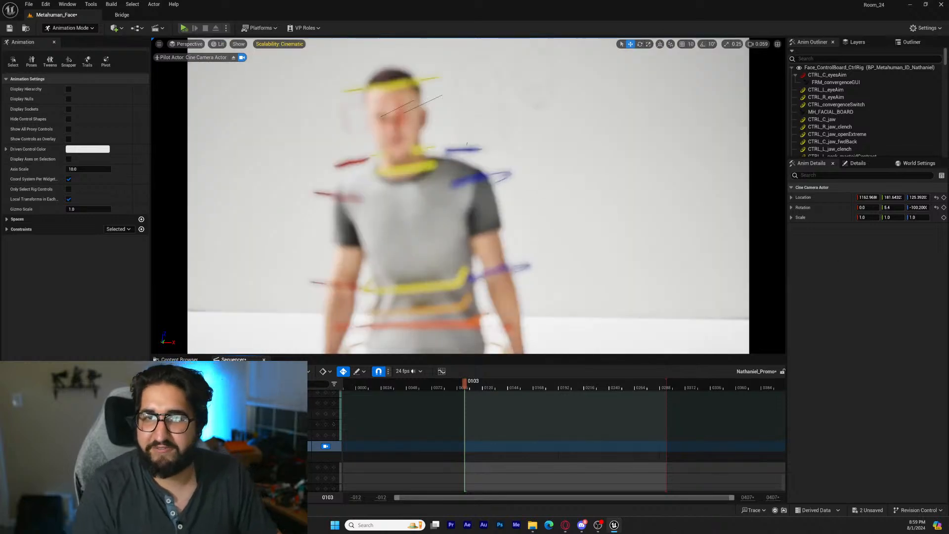
pyautogui.press('s')
pyautogui.moveTo(534, 247); pyautogui.dragTo(532, 247, button='right')
pyautogui.press('a')
pyautogui.moveTo(479, 174); pyautogui.dragTo(493, 173, button='right')
pyautogui.moveTo(523, 199); pyautogui.dragTo(519, 198, button='middle')
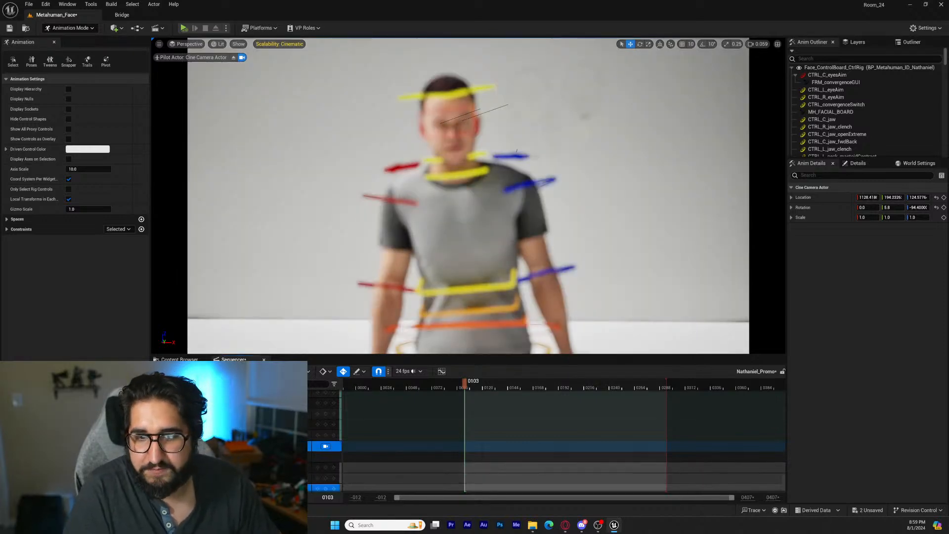
pyautogui.click(277, 487)
pyautogui.click(277, 478)
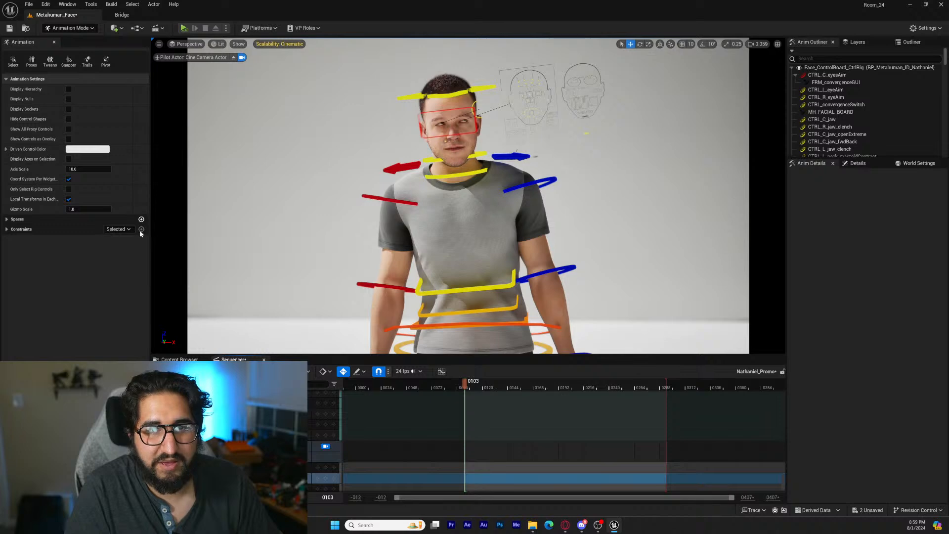
# Stop piloting, attach the Cine Camera Actor to neck_01_ctrl with a Parent constraint, and play the sequence
pyautogui.click(242, 57)
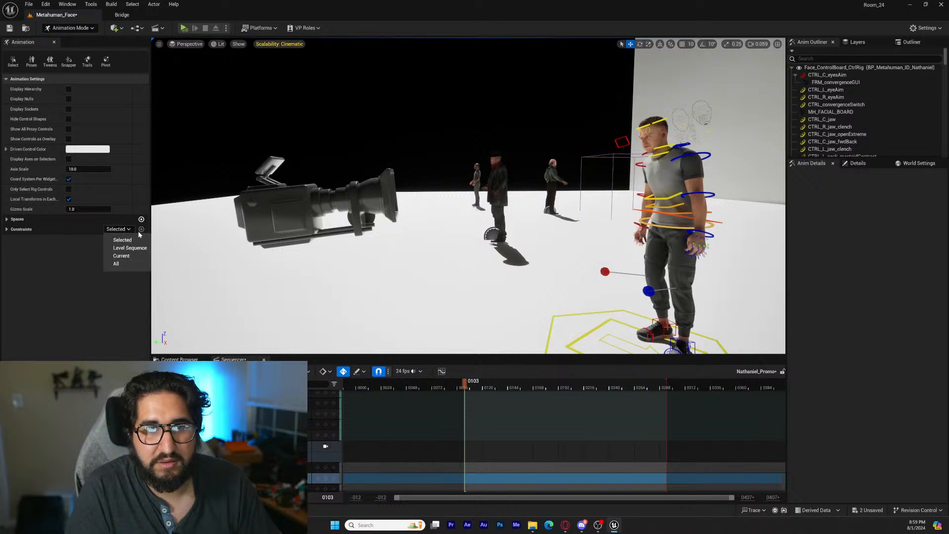
pyautogui.click(138, 231)
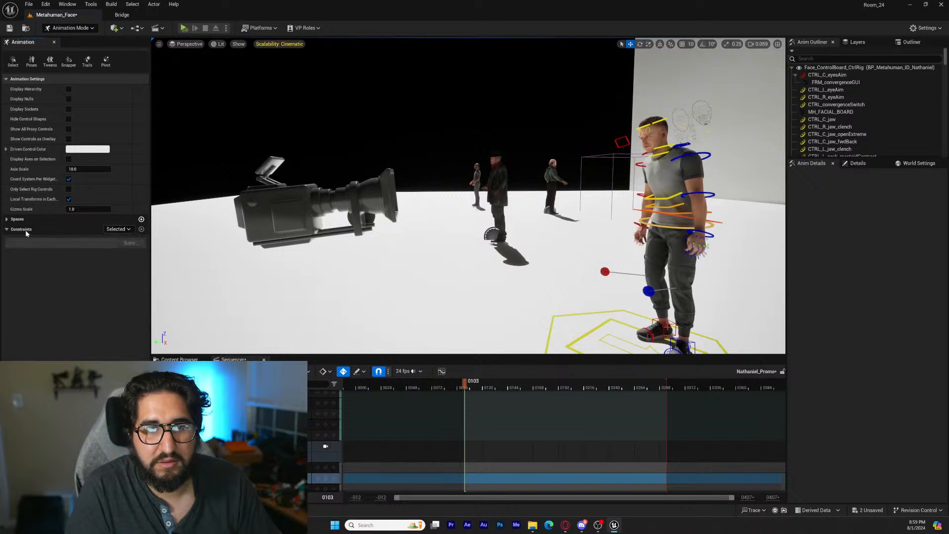
pyautogui.click(325, 446)
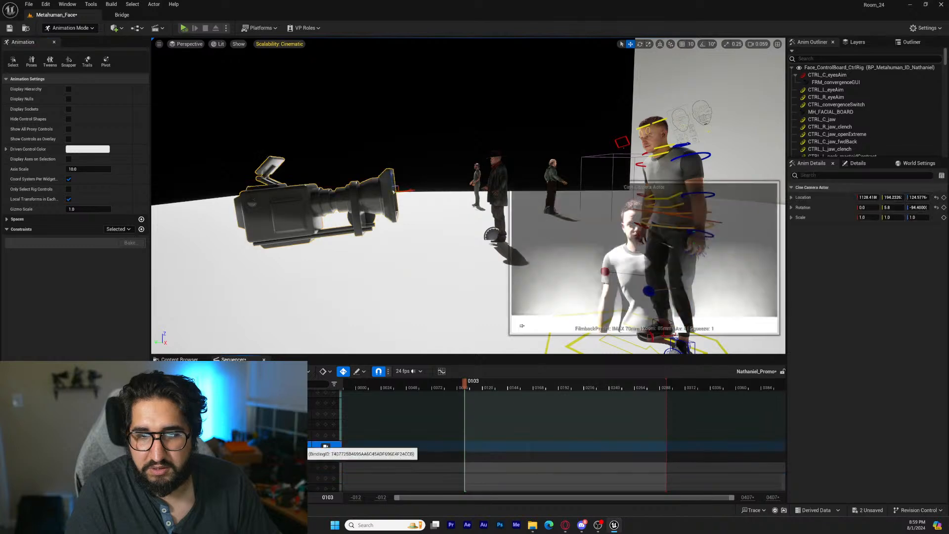
pyautogui.click(142, 229)
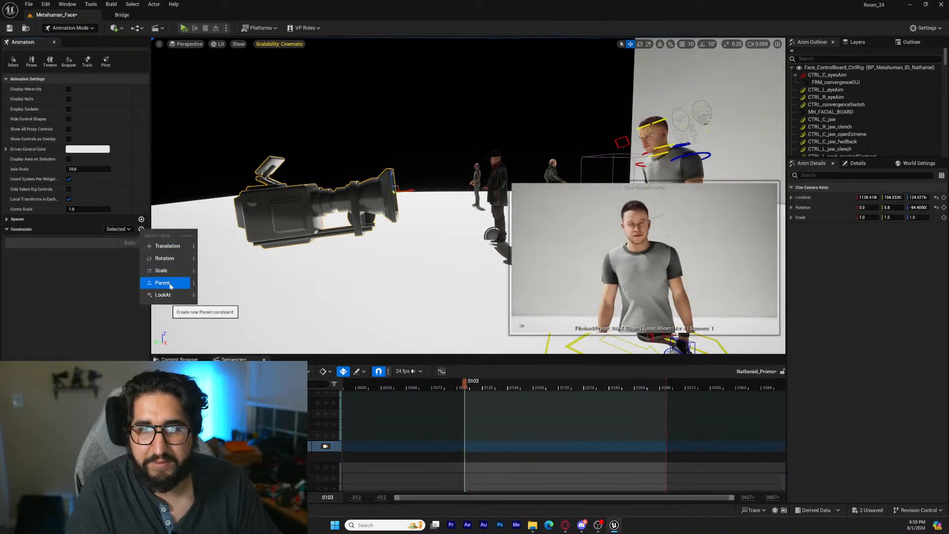
pyautogui.click(164, 283)
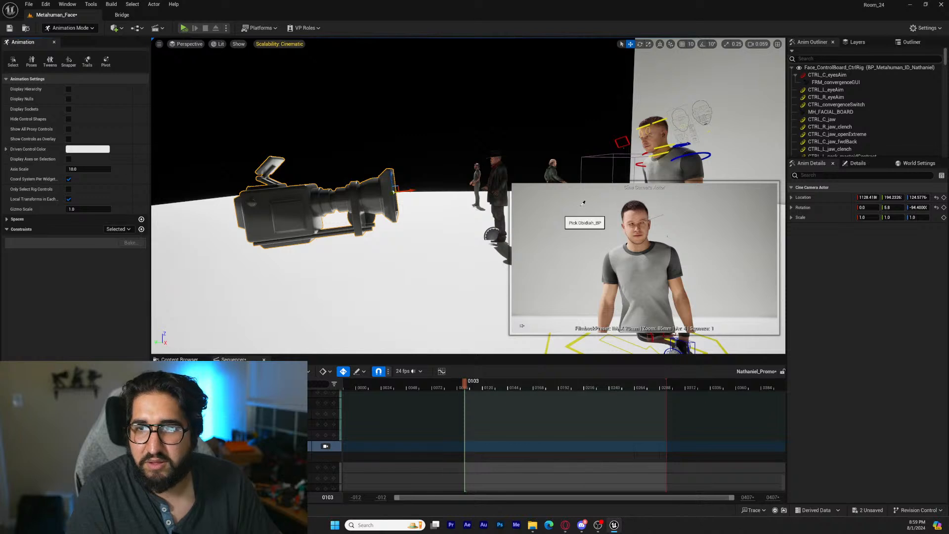
pyautogui.click(662, 152)
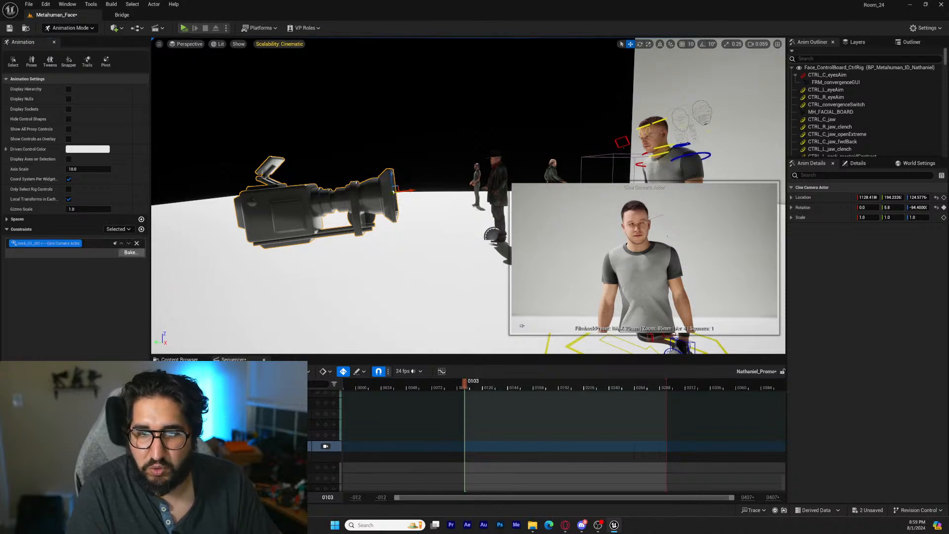
pyautogui.press('space')
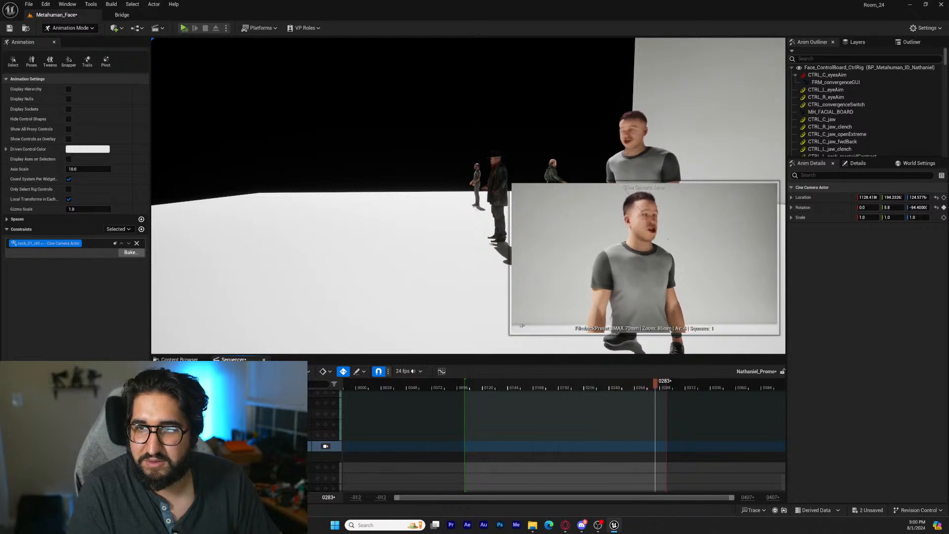
# Stop playback, pin the Cine Camera Actor preview in the viewport, and move the playhead to frame 200
pyautogui.press('space')
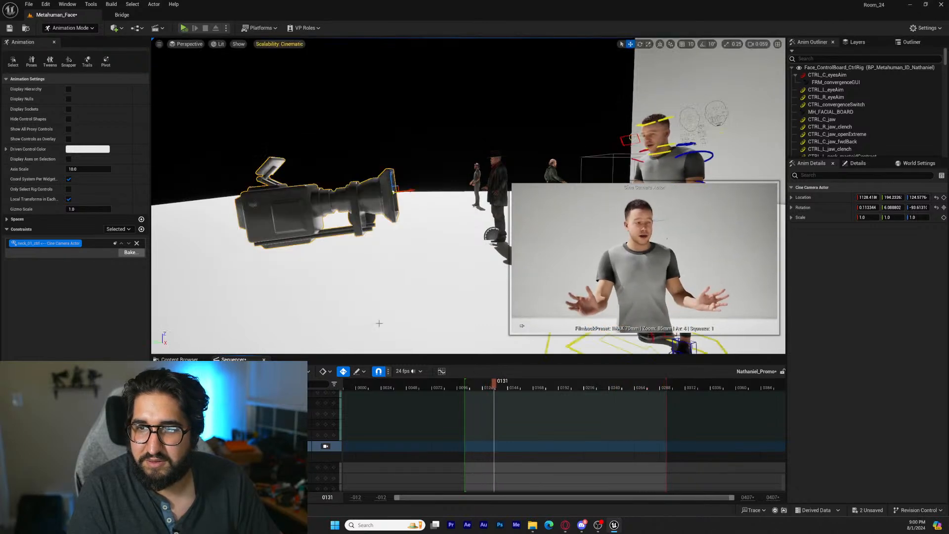
pyautogui.press('w')
pyautogui.moveTo(399, 272); pyautogui.dragTo(515, 269, button='right')
pyautogui.click(522, 325)
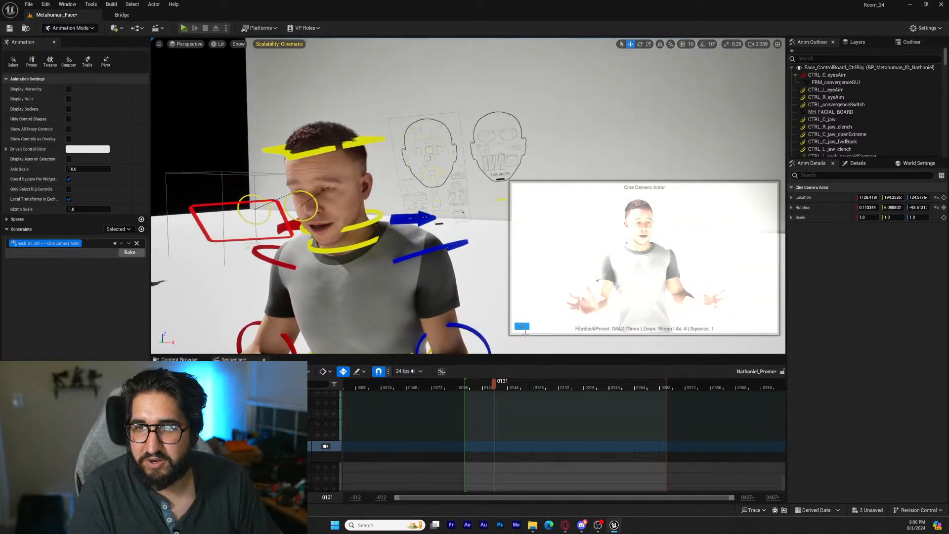
pyautogui.moveTo(494, 386); pyautogui.dragTo(567, 385)
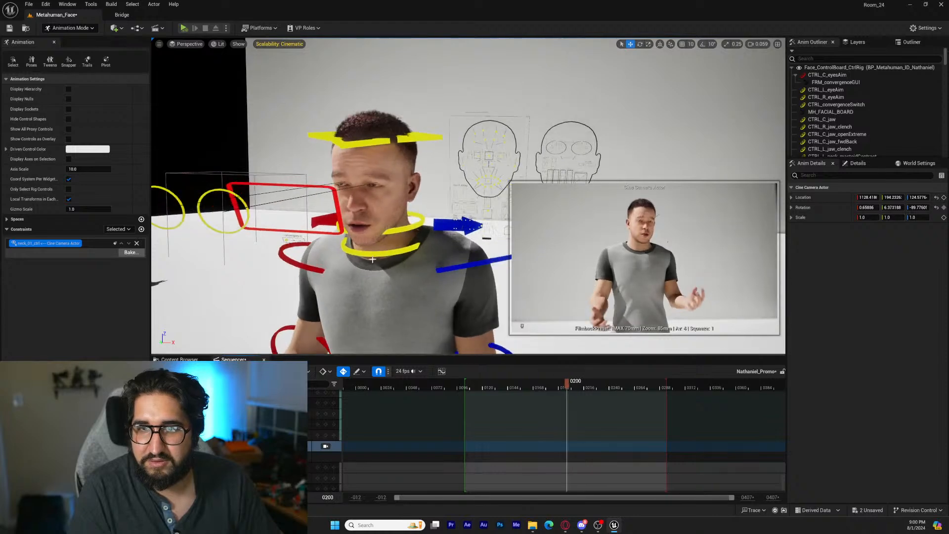
# Reposition the CTRL_C_eyesAim control at frames 200 and 242 so the character's gaze is directed toward the Cine Camera Actor
pyautogui.moveTo(420, 277); pyautogui.dragTo(444, 269, button='right')
pyautogui.press('w')
pyautogui.press('a')
pyautogui.moveTo(421, 222)
pyautogui.mouseDown(button='right')
pyautogui.moveTo(475, 217)
pyautogui.moveTo(420, 220)
pyautogui.mouseUp(button='right')
pyautogui.press('d')
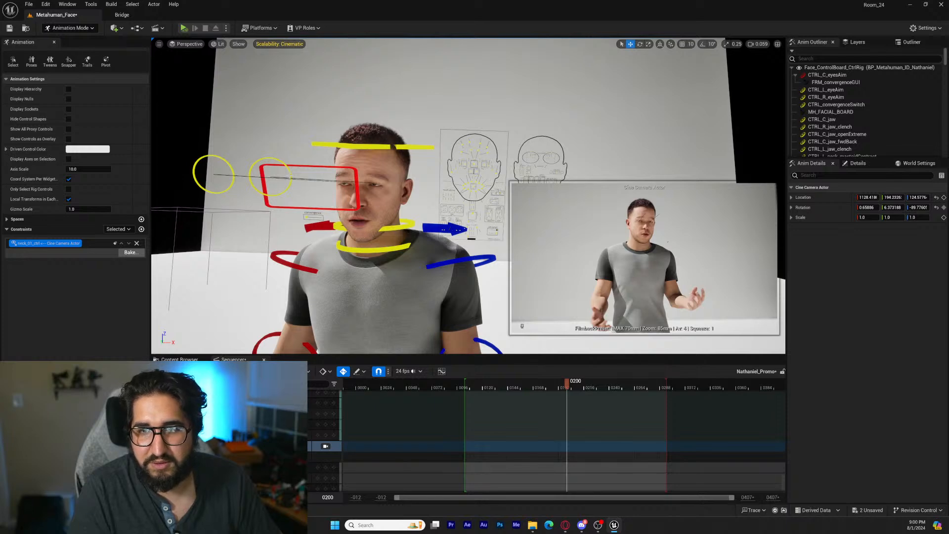
pyautogui.click(356, 177)
pyautogui.press('s')
pyautogui.moveTo(356, 178); pyautogui.dragTo(319, 197, button='right')
pyautogui.press('a')
pyautogui.press('s')
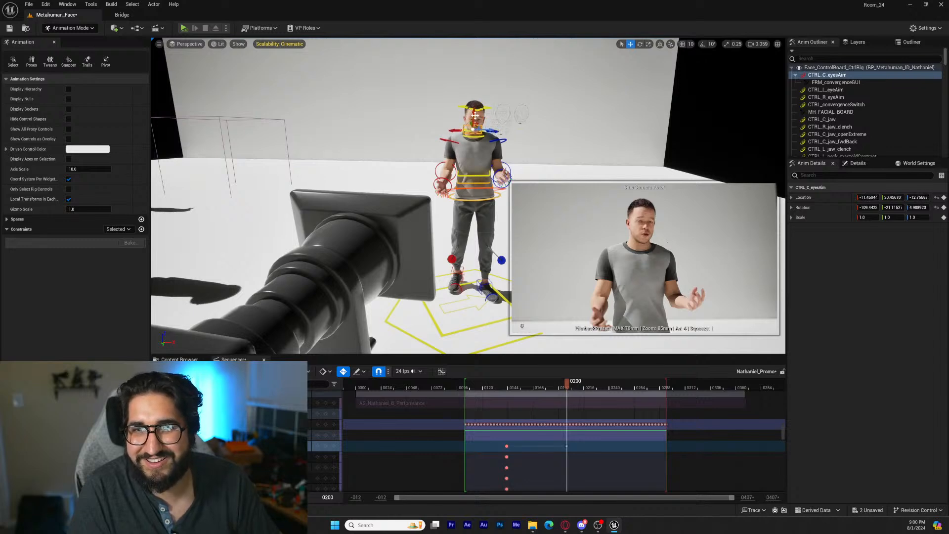
pyautogui.moveTo(571, 386); pyautogui.dragTo(611, 390)
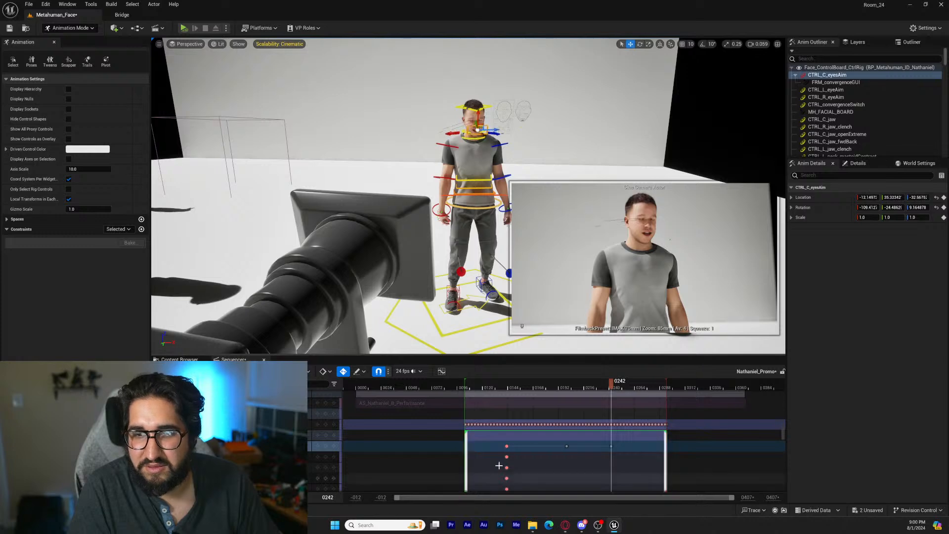
# Return to frame 200 and delete the baked performance keys for the left and right eye-aim controls
pyautogui.click(318, 444)
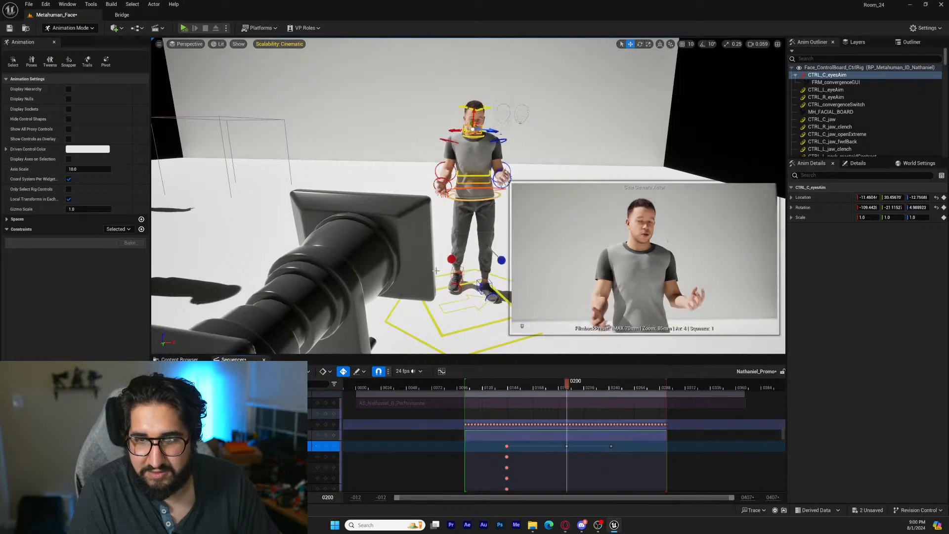
pyautogui.press('w')
pyautogui.moveTo(417, 247); pyautogui.dragTo(416, 213, button='right')
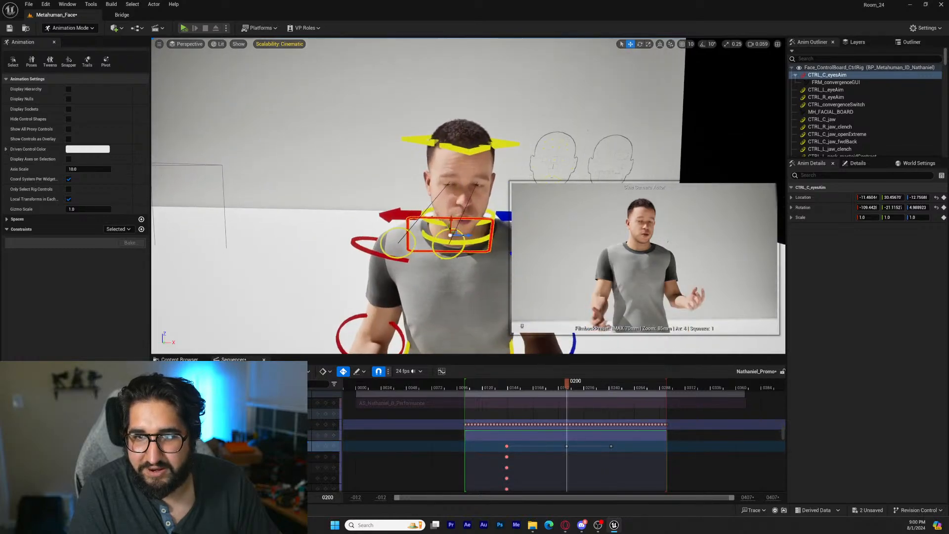
pyautogui.click(415, 243)
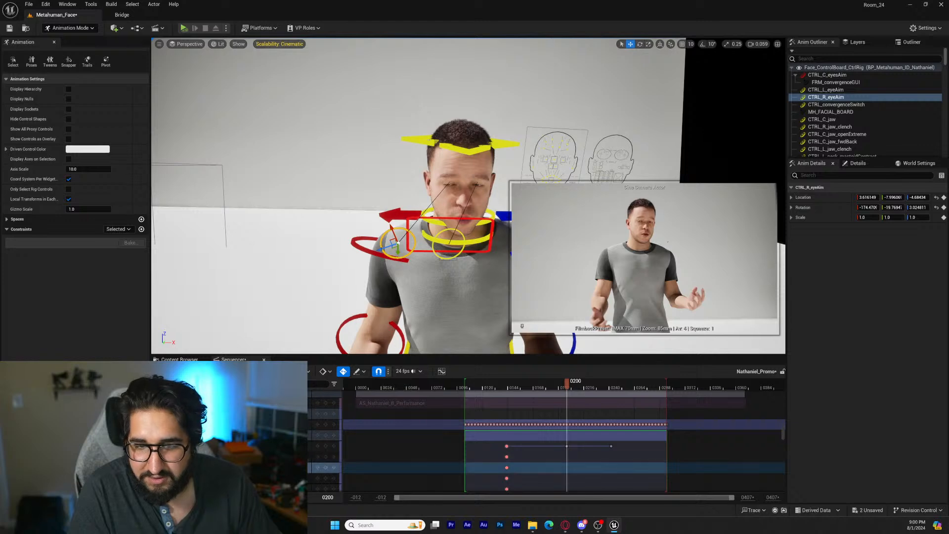
pyautogui.click(173, 424)
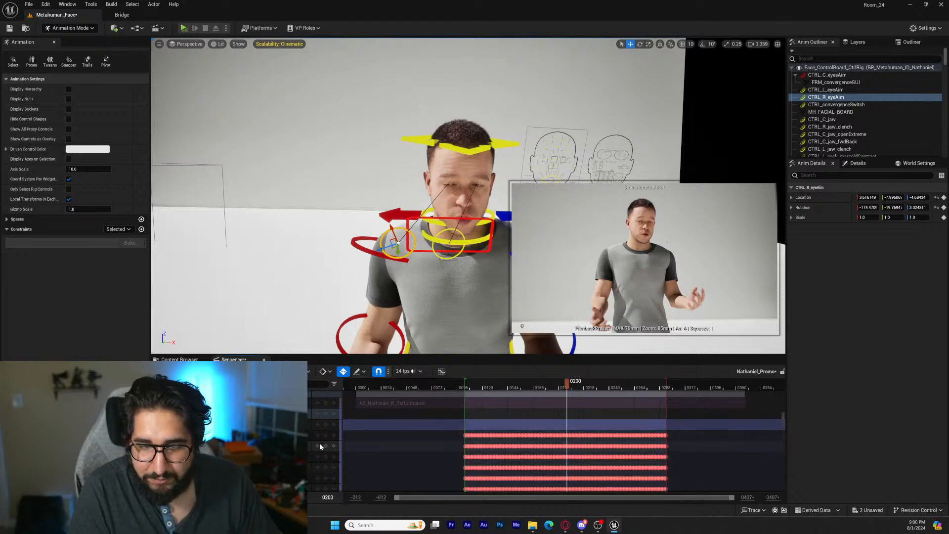
pyautogui.moveTo(451, 444); pyautogui.dragTo(673, 459)
pyautogui.press('Delete')
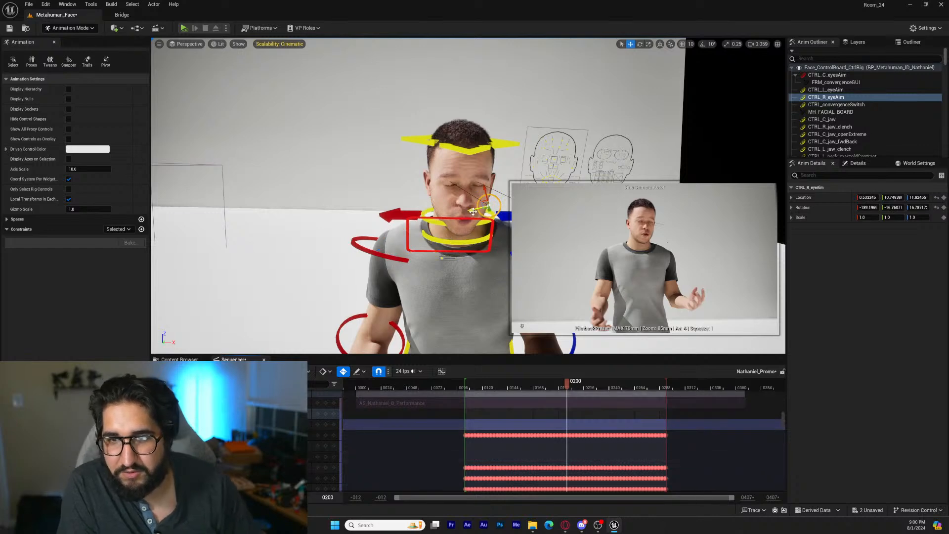
# At frame 200, pull both eye-aim controls forward from the face and place CTRL_L_eyeAim inside the eye-aim frame
pyautogui.press('d')
pyautogui.moveTo(432, 257)
pyautogui.mouseDown(button='right')
pyautogui.moveTo(418, 246)
pyautogui.moveTo(431, 257)
pyautogui.mouseUp(button='right')
pyautogui.press('w')
pyautogui.click(431, 248)
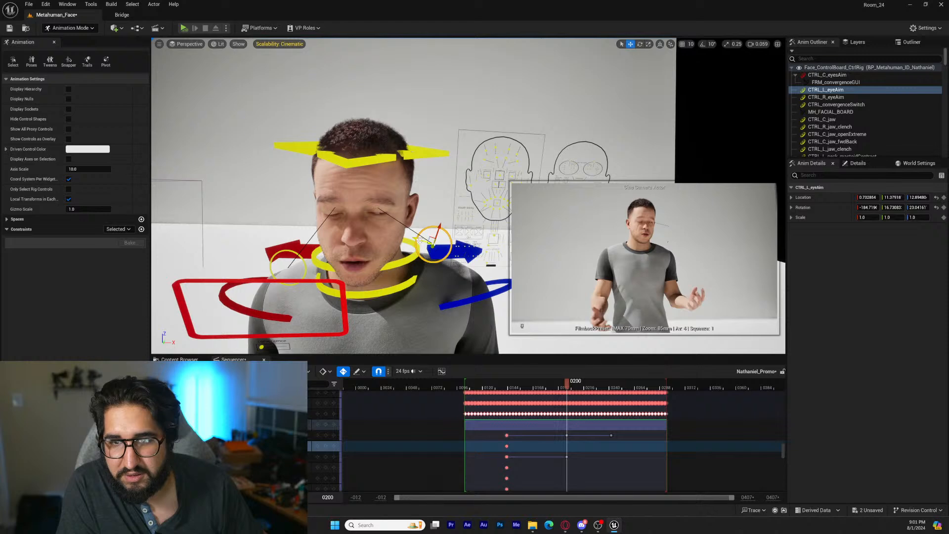
pyautogui.moveTo(420, 239); pyautogui.dragTo(350, 245)
pyautogui.moveTo(336, 270); pyautogui.dragTo(359, 264, button='right')
pyautogui.keyDown('ctrl'); pyautogui.click(405, 279); pyautogui.keyUp('ctrl')
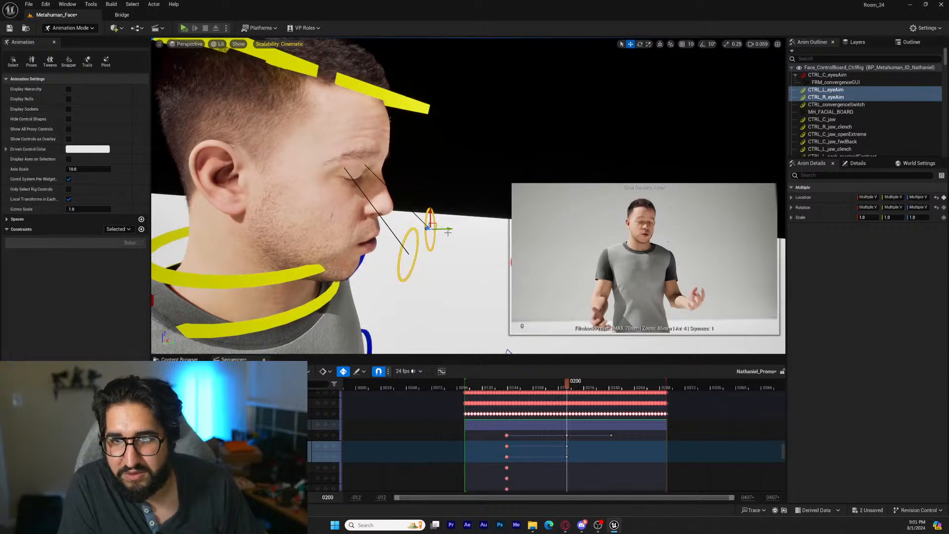
pyautogui.moveTo(448, 232); pyautogui.dragTo(504, 230)
pyautogui.click(443, 250)
pyautogui.moveTo(504, 230)
pyautogui.mouseDown(button='right')
pyautogui.moveTo(514, 231)
pyautogui.moveTo(494, 232)
pyautogui.mouseUp(button='right')
pyautogui.moveTo(400, 234); pyautogui.dragTo(440, 255)
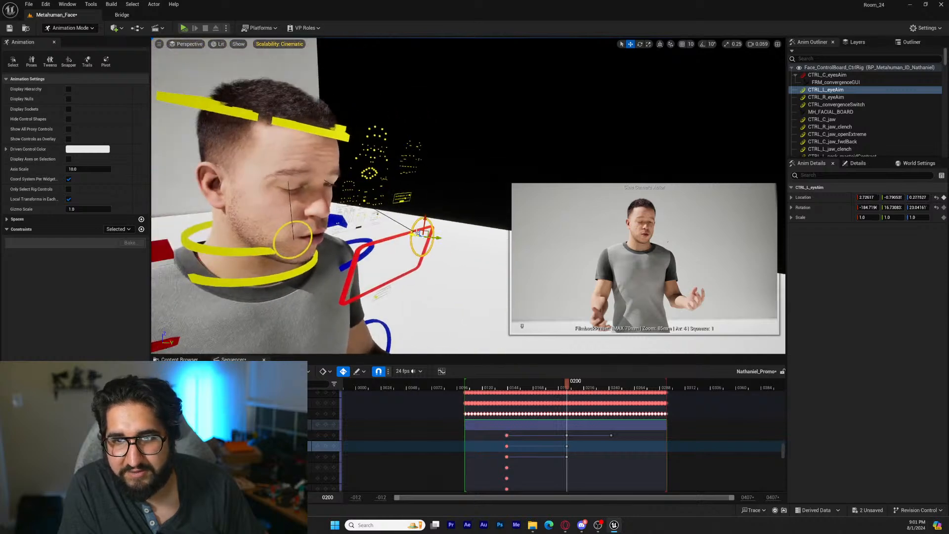
# Move CTRL_R_eyeAim into the eye-aim frame beside CTRL_L_eyeAim at a matching height and depth
pyautogui.moveTo(431, 262); pyautogui.dragTo(352, 255, button='right')
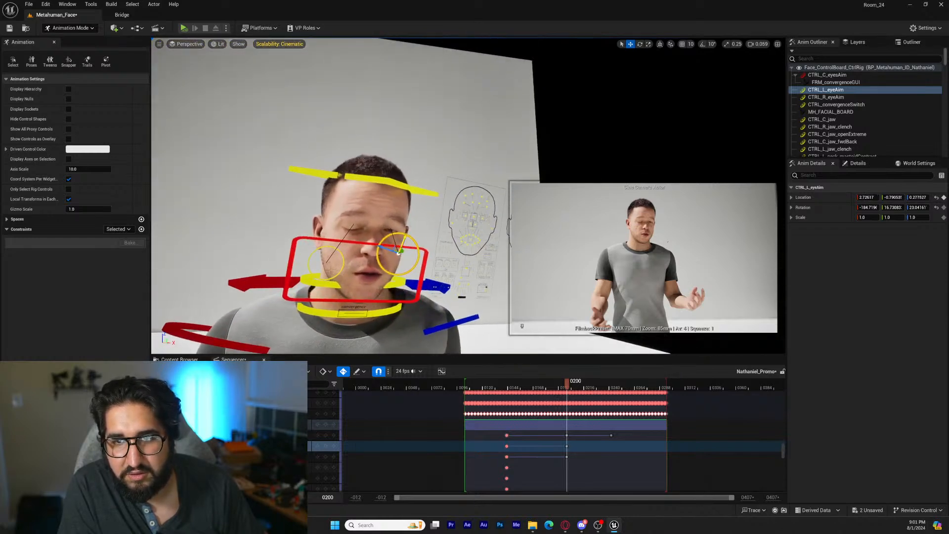
pyautogui.moveTo(399, 252); pyautogui.dragTo(401, 255)
pyautogui.click(343, 267)
pyautogui.moveTo(343, 267); pyautogui.dragTo(406, 266, button='right')
pyautogui.moveTo(342, 205); pyautogui.dragTo(466, 219)
pyautogui.moveTo(468, 224); pyautogui.dragTo(408, 226, button='right')
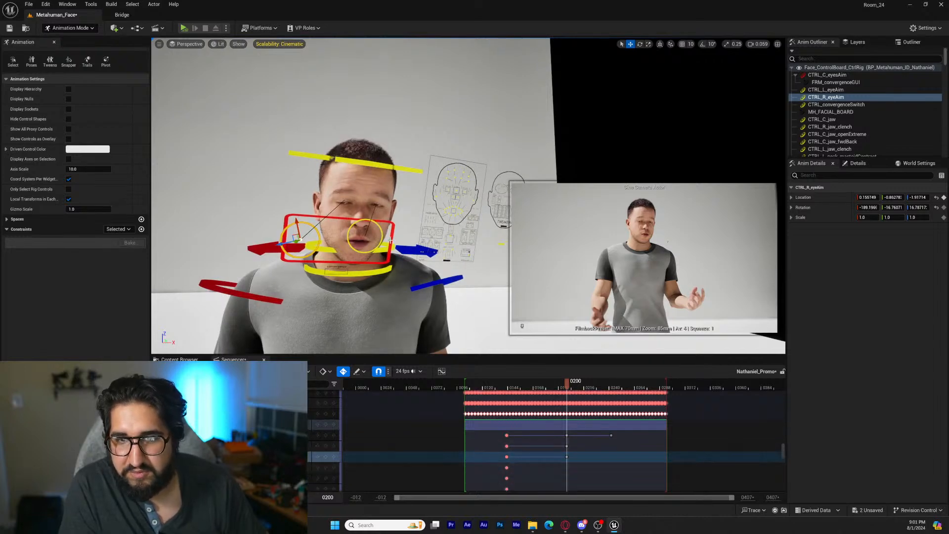
# View through the Cine Camera Actor and bring CTRL_C_eyesAim to the character's eye level at frames 200 and 244
pyautogui.click(205, 44)
pyautogui.click(218, 138)
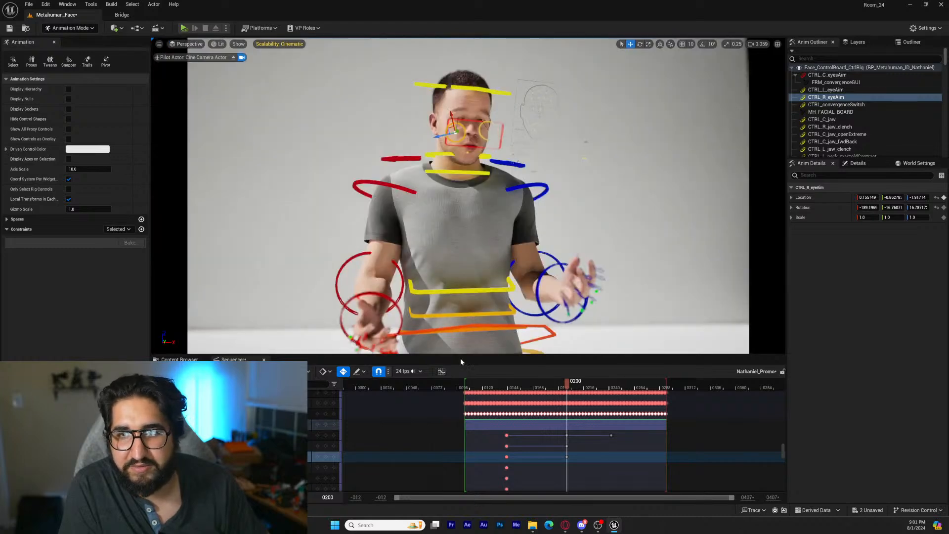
pyautogui.click(485, 123)
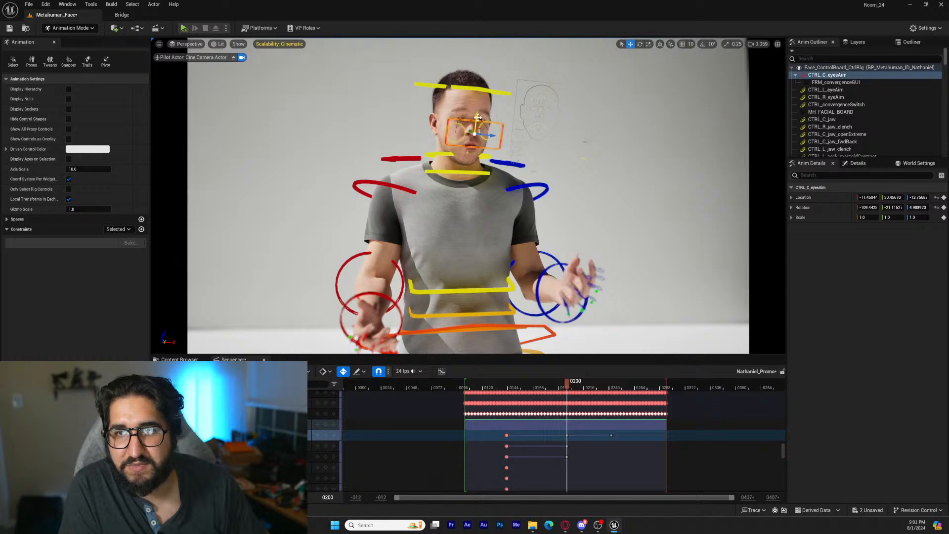
pyautogui.moveTo(478, 117); pyautogui.dragTo(475, 105)
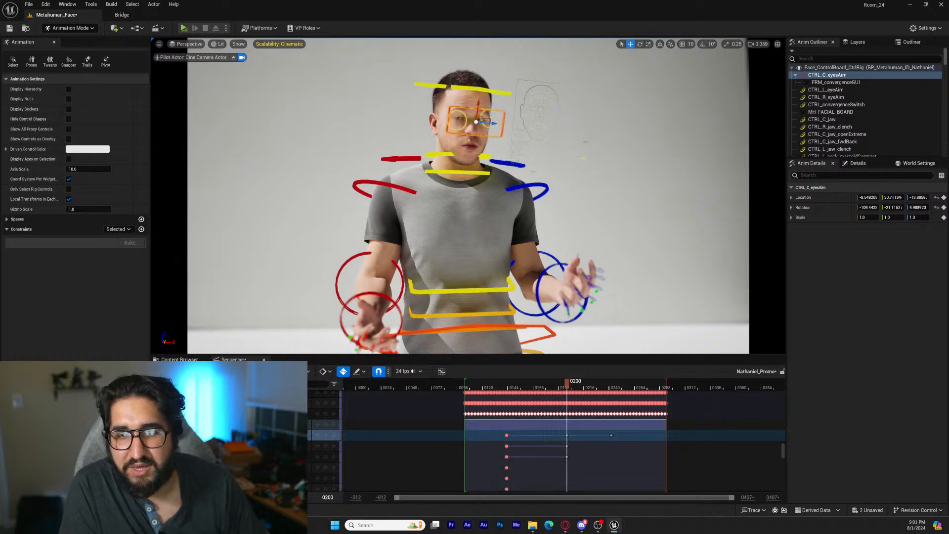
pyautogui.press('space')
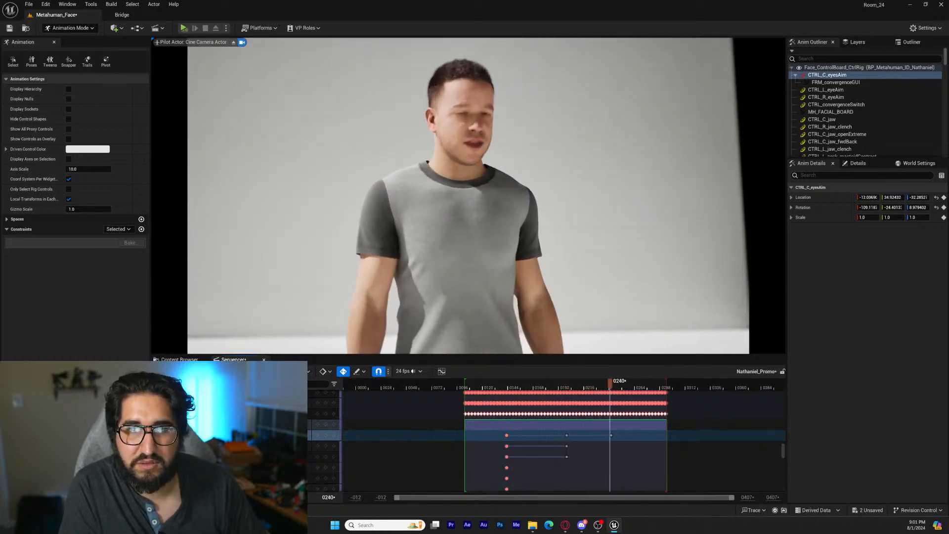
pyautogui.press('space')
pyautogui.moveTo(498, 111)
pyautogui.mouseDown()
pyautogui.moveTo(499, 102)
pyautogui.moveTo(494, 118)
pyautogui.mouseUp()
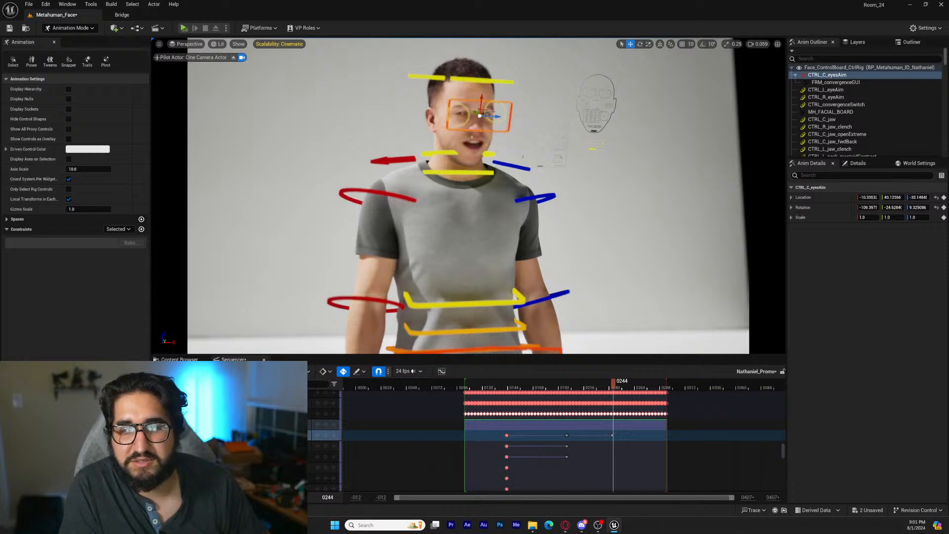
# Adjust CTRL_C_eyesAim around frame 143 and replay the sequence through the camera to check the gaze
pyautogui.press('space')
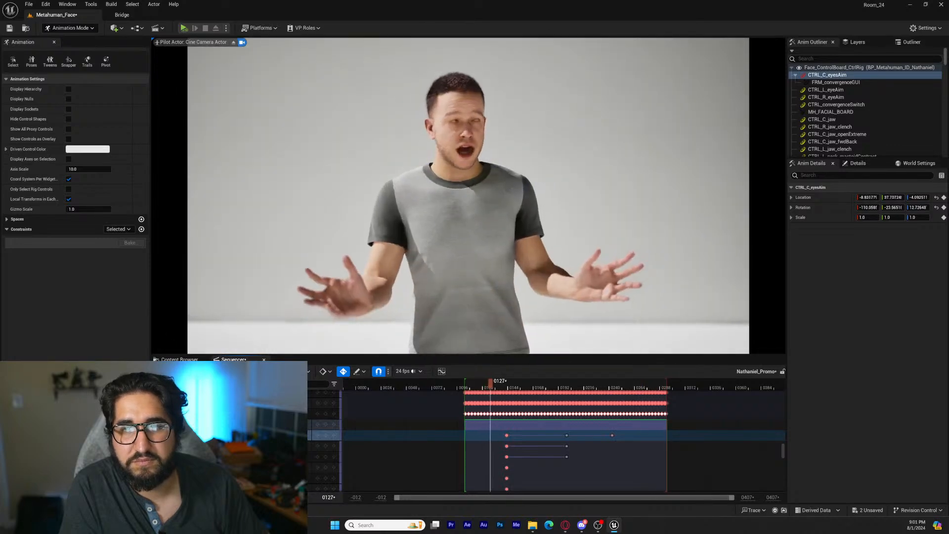
pyautogui.press('space')
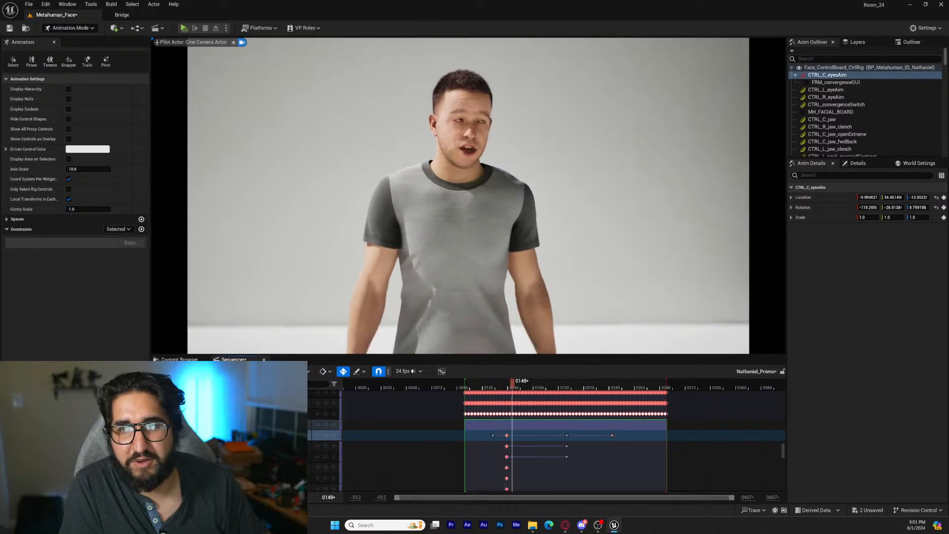
pyautogui.press('space')
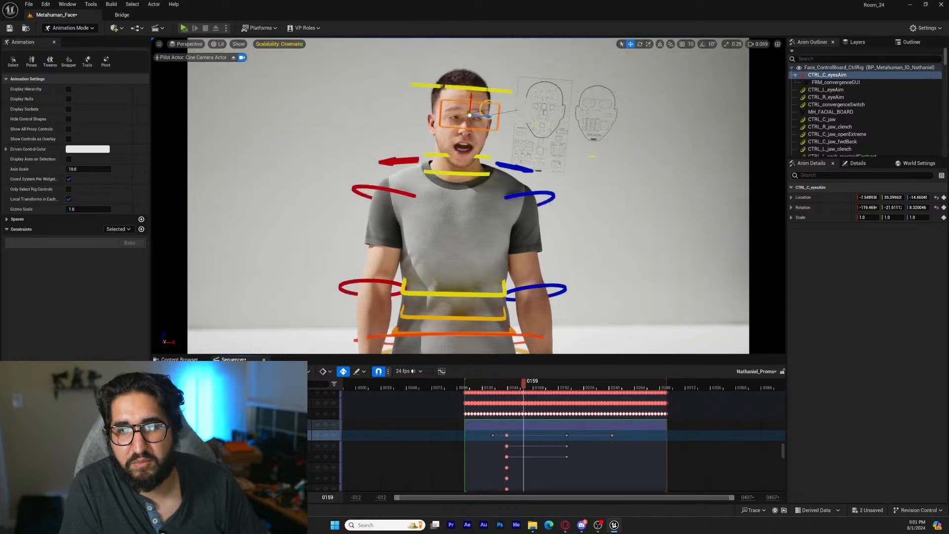
pyautogui.click(318, 457)
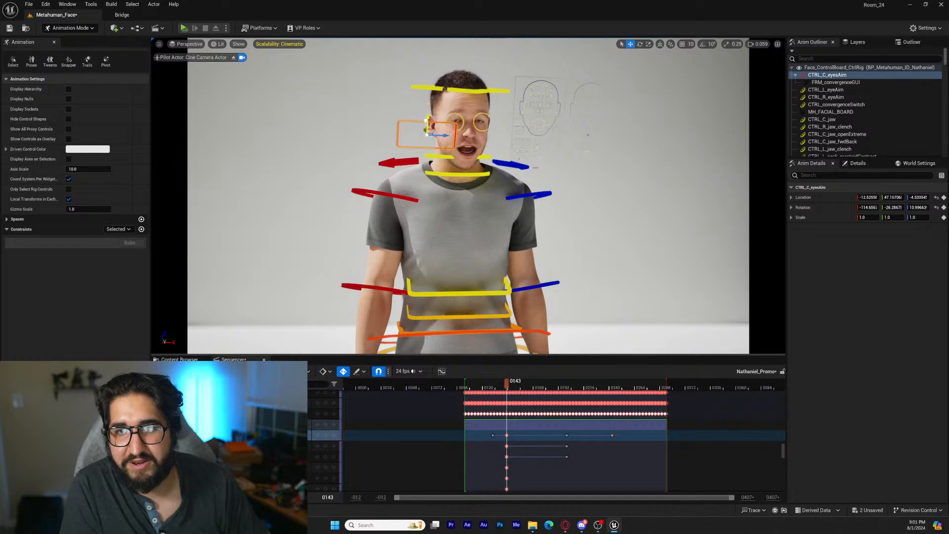
pyautogui.press('space')
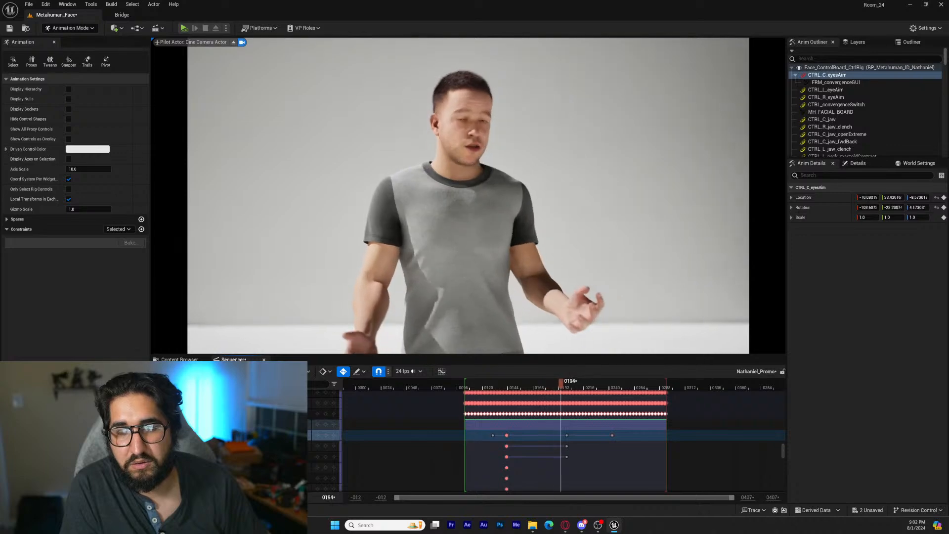
pyautogui.press('space')
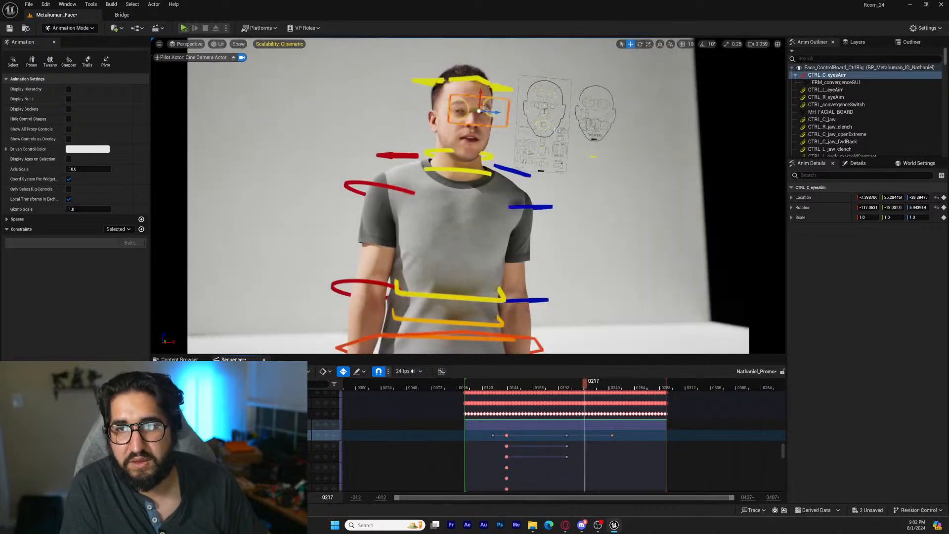
# Stop piloting at frame 200 and open the eyes wider, with CTRL_L_eye_blink about -0.20 and CTRL_R_eye_blink about -0.23
pyautogui.click(565, 108)
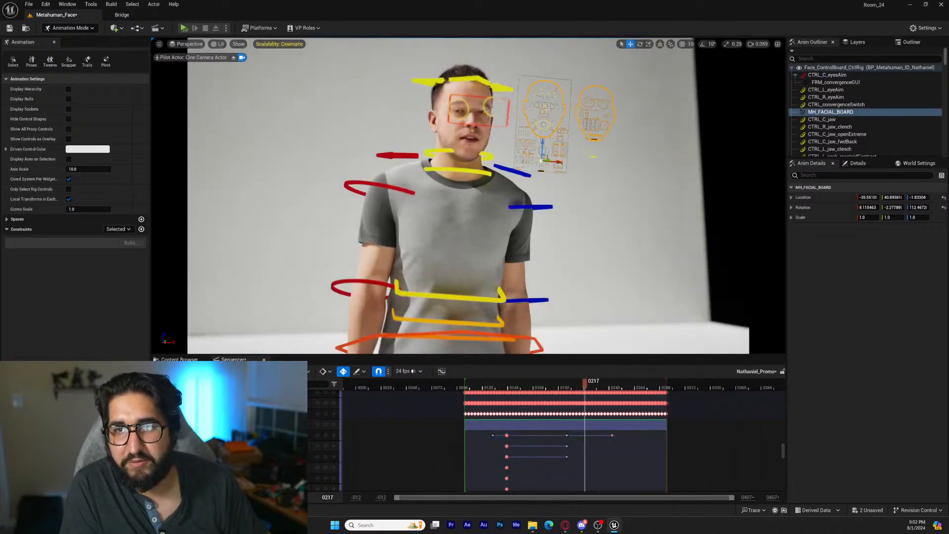
pyautogui.press(',')
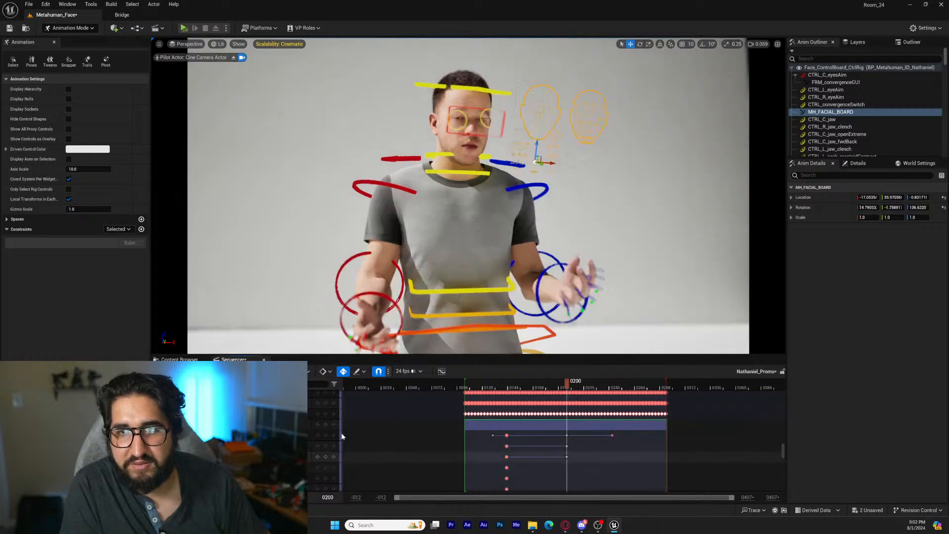
pyautogui.click(233, 58)
pyautogui.press('f')
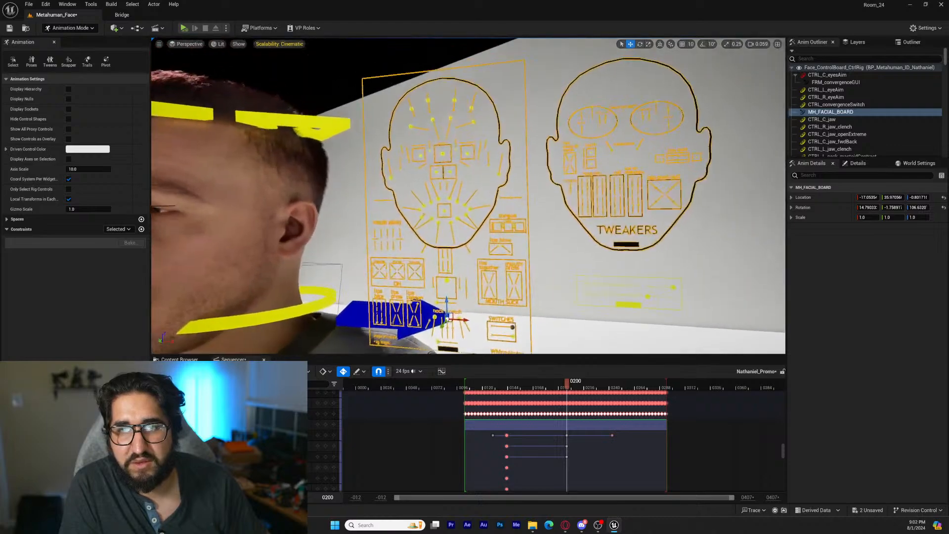
pyautogui.click(407, 156)
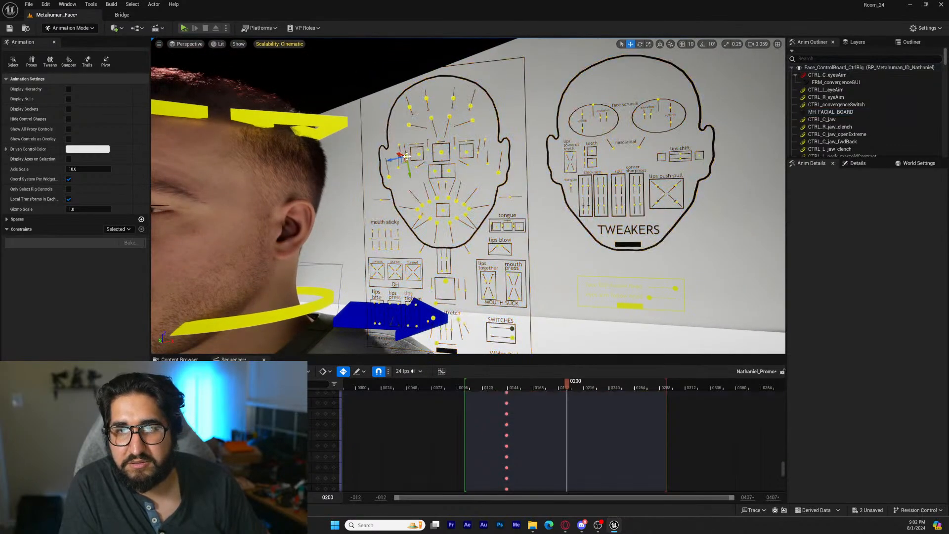
pyautogui.click(477, 151)
pyautogui.press('s')
pyautogui.moveTo(478, 150); pyautogui.dragTo(551, 148, button='right')
pyautogui.press('a')
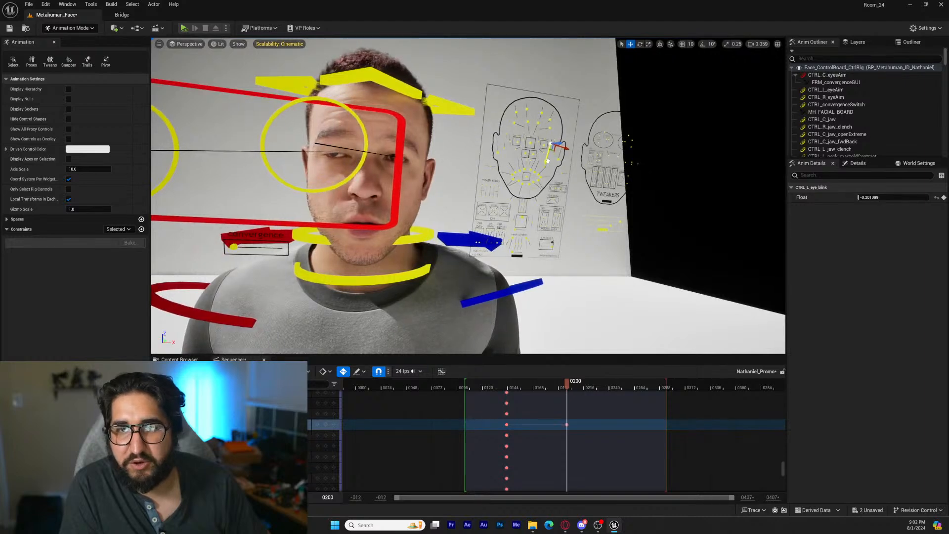
pyautogui.click(510, 143)
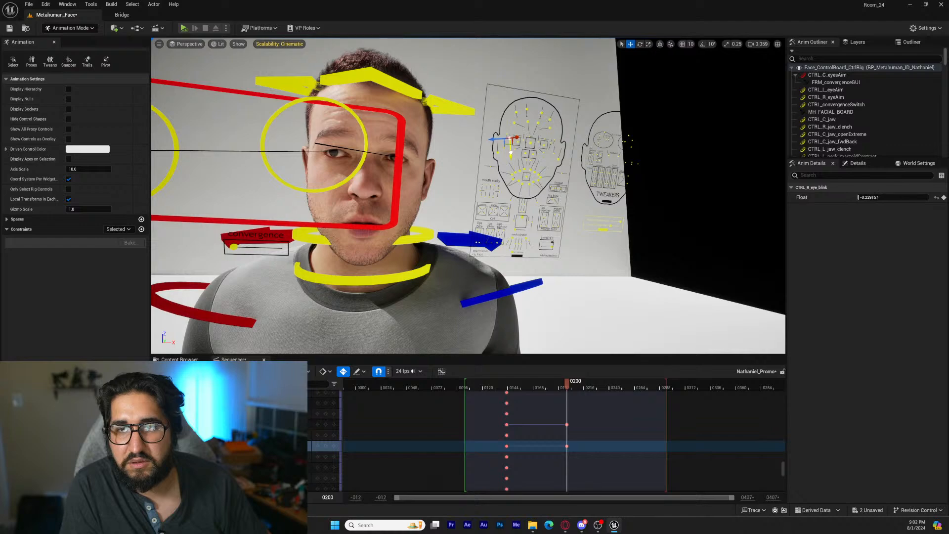
# Adjust the eye cheek-raise controls on the facial board at frame 200 to refine the lower eye area
pyautogui.press('d')
pyautogui.moveTo(510, 142); pyautogui.dragTo(501, 144, button='right')
pyautogui.press('w')
pyautogui.press('s')
pyautogui.press('s')
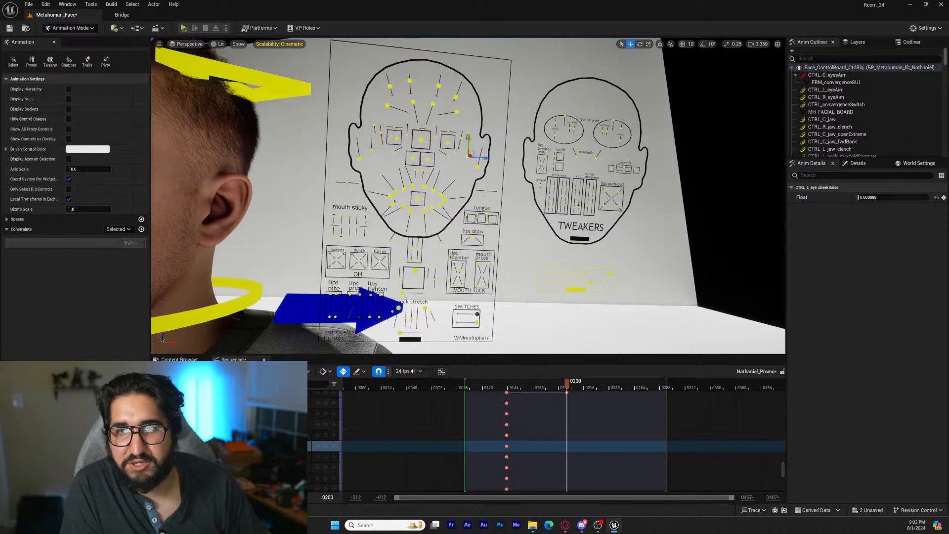
pyautogui.press('s')
pyautogui.press('a')
pyautogui.moveTo(501, 143); pyautogui.dragTo(501, 143, button='right')
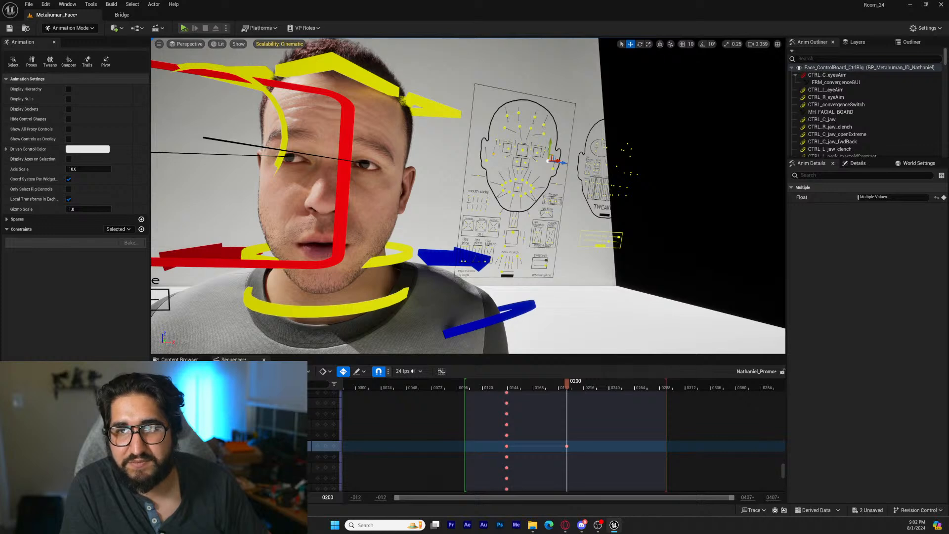
# Raise both jaw chin-raise controls on the facial board to about 0.17 at frame 200
pyautogui.press('s')
pyautogui.moveTo(501, 143); pyautogui.dragTo(501, 143, button='right')
pyautogui.press('d')
pyautogui.press('w')
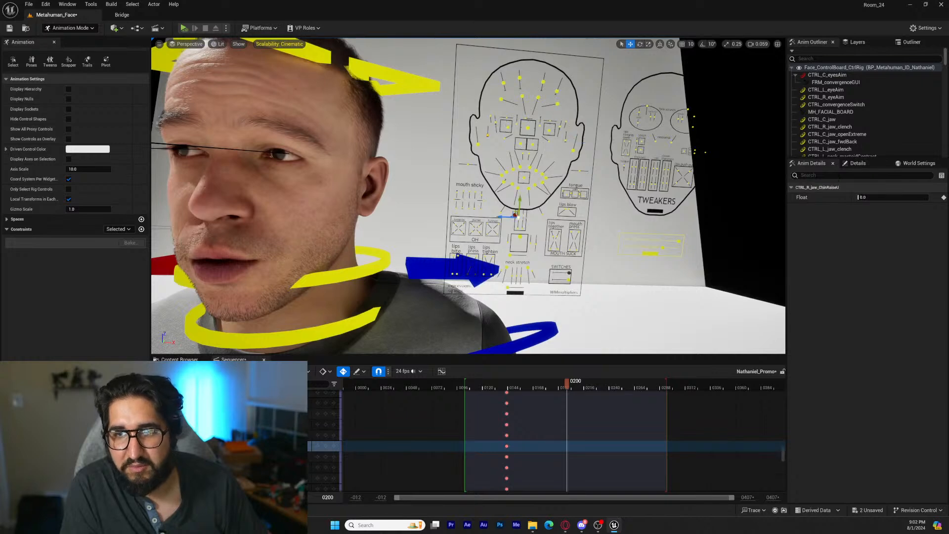
pyautogui.keyDown('ctrl'); pyautogui.click(524, 220); pyautogui.keyUp('ctrl')
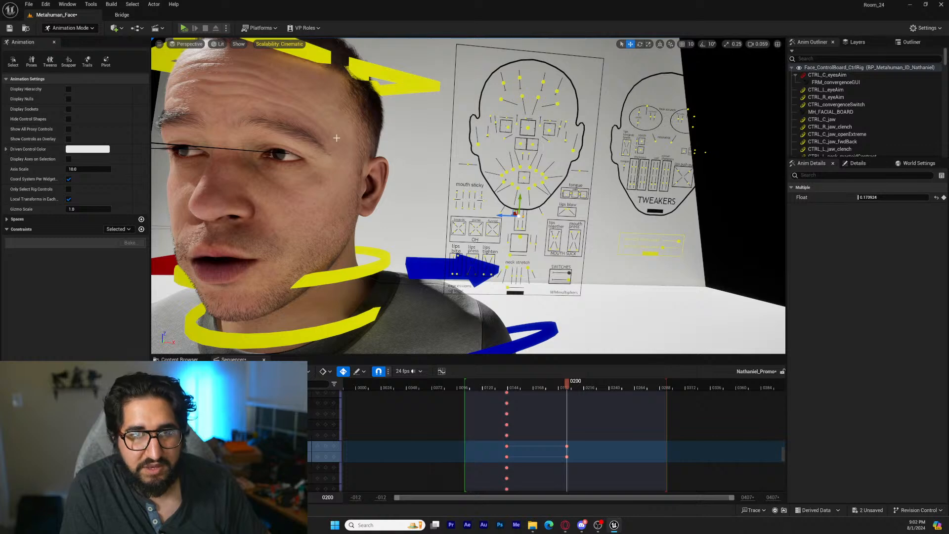
# Return to the Cine Camera Actor view and replay the sequence without rig overlays to check the facial changes
pyautogui.click(197, 45)
pyautogui.click(212, 137)
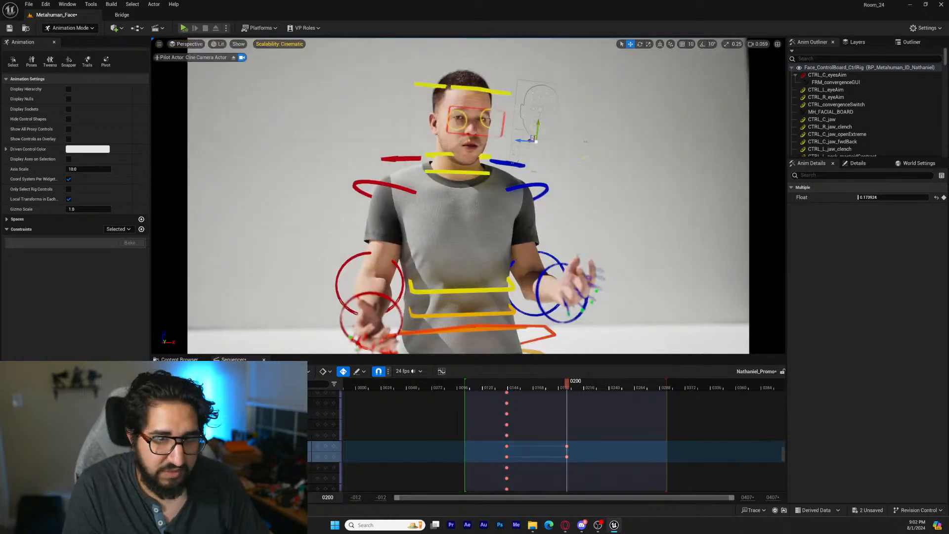
pyautogui.press('Up')
pyautogui.press('g')
pyautogui.press('space')
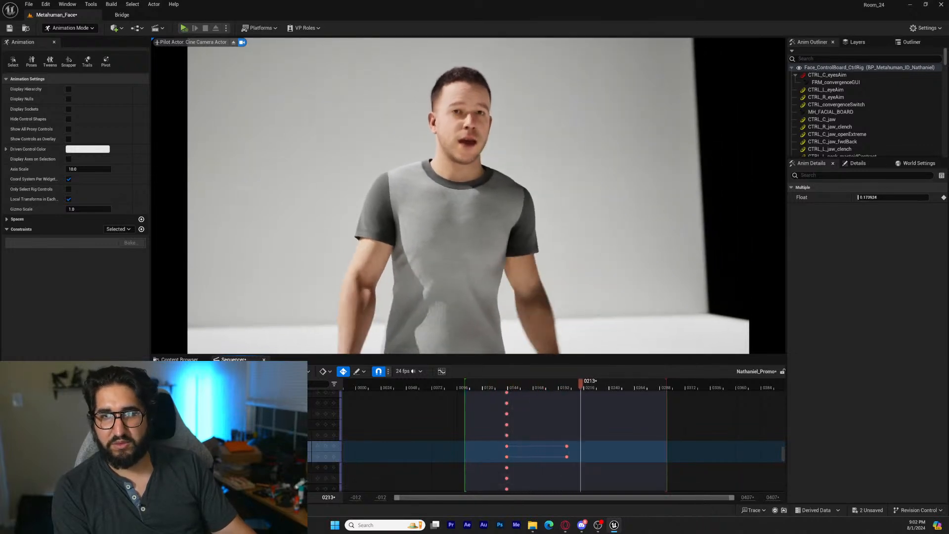
# Reposition CTRL_C_eyesAim in front of the character's eyes at frames 240 and 277
pyautogui.press('space')
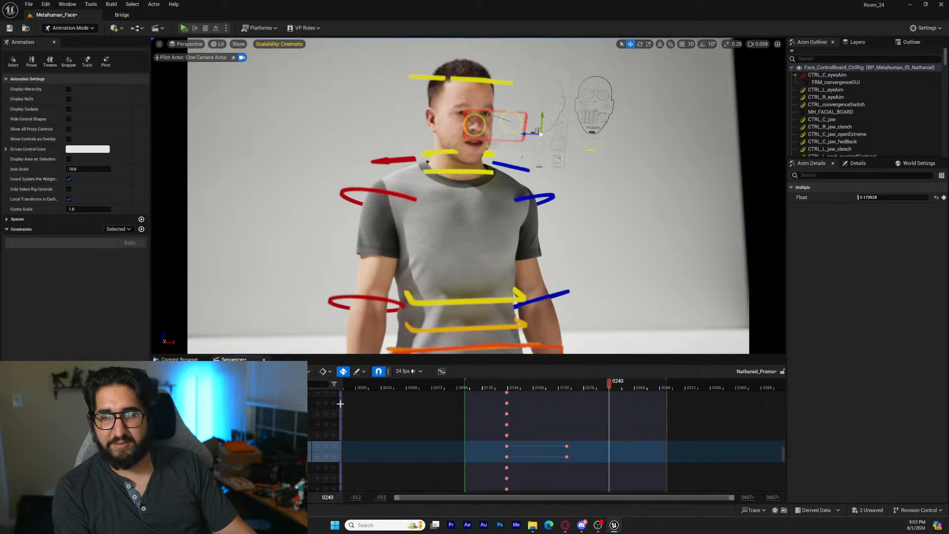
pyautogui.click(516, 141)
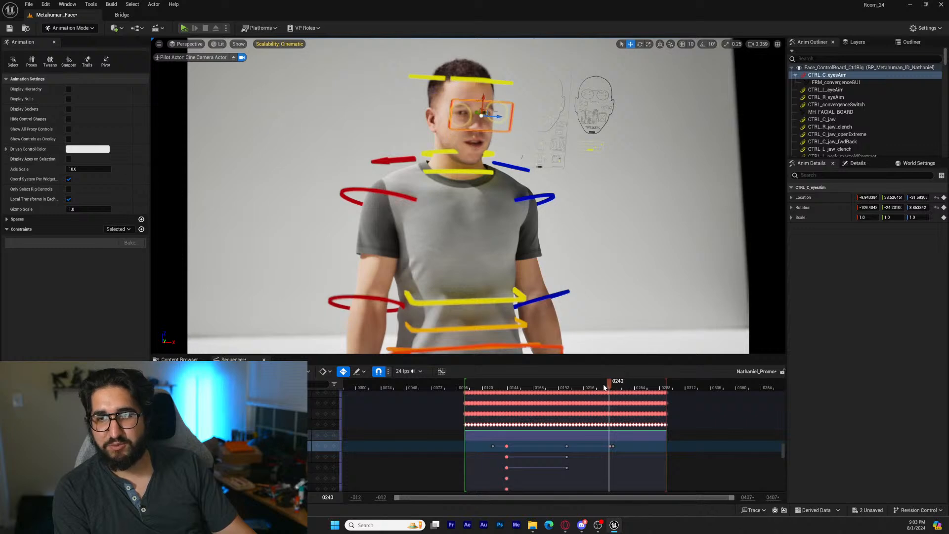
pyautogui.moveTo(604, 387); pyautogui.dragTo(649, 376)
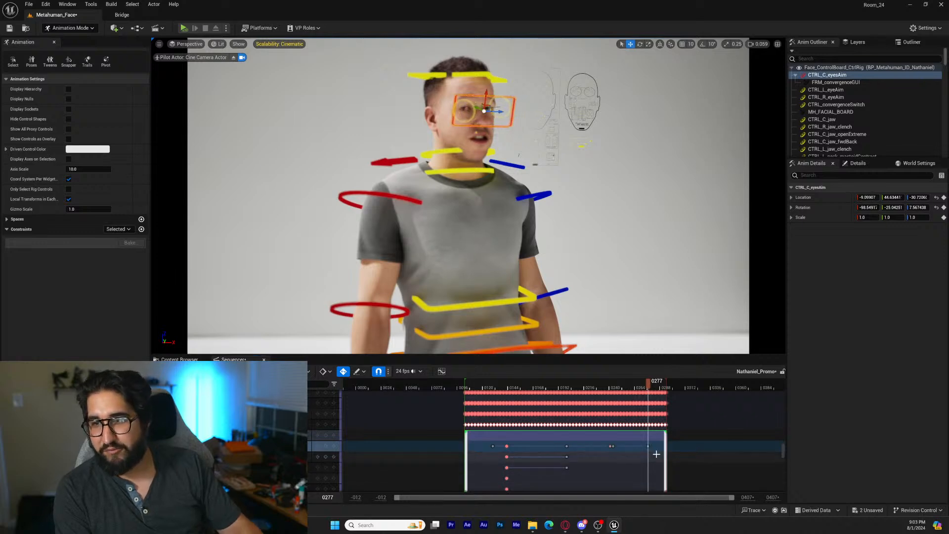
# Show the Cine Camera Actor's debug focus plane and key Manual Focus Distance at about 189.3 cm on frame 159
pyautogui.scroll(-5, 657, 454)
pyautogui.scroll(-5, 657, 453)
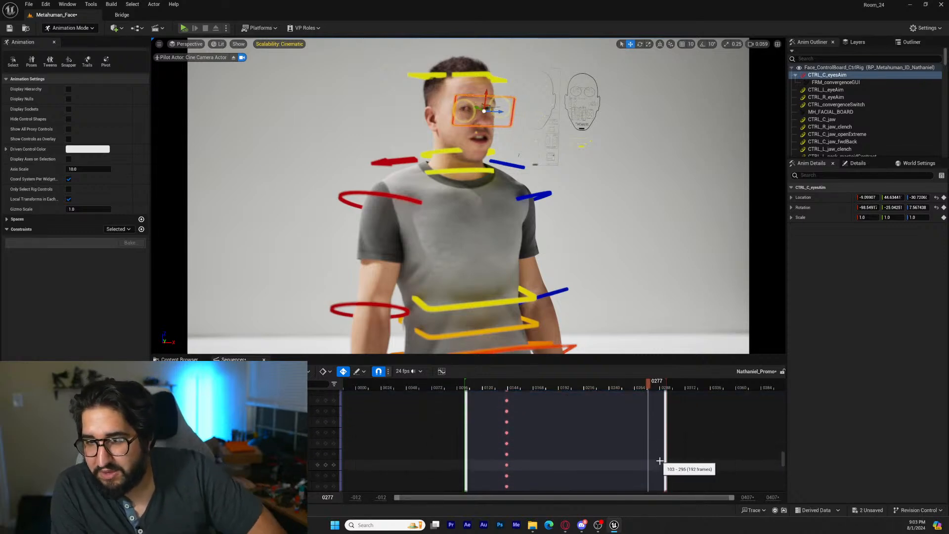
pyautogui.moveTo(783, 467); pyautogui.dragTo(782, 488)
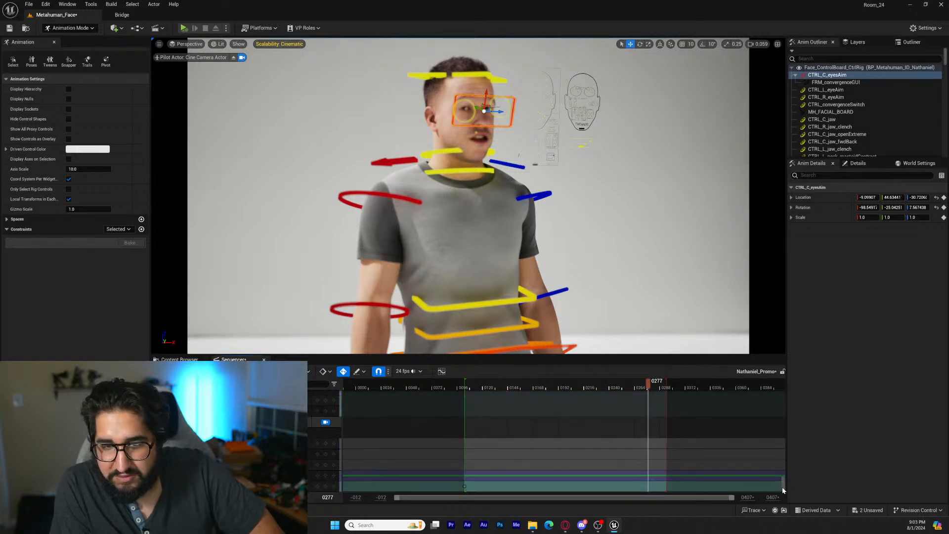
pyautogui.moveTo(593, 384); pyautogui.dragTo(524, 384)
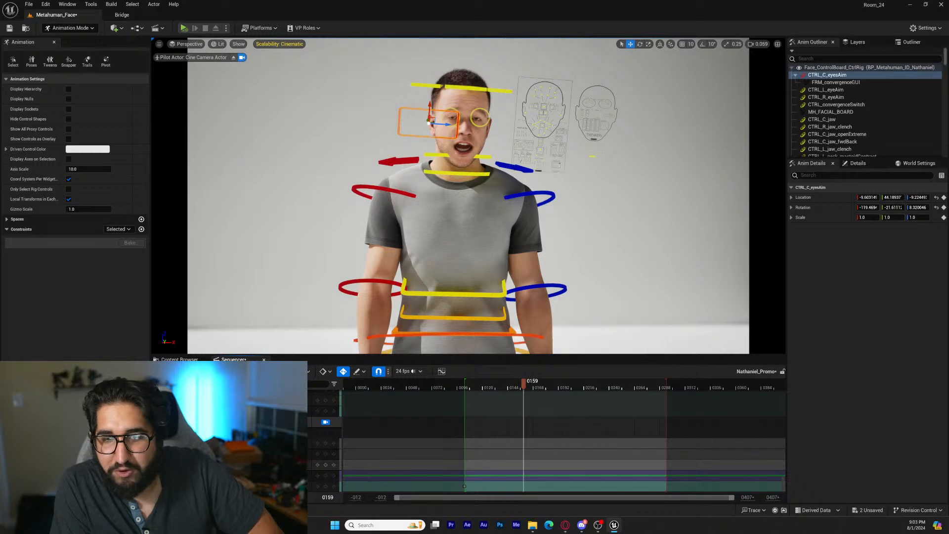
pyautogui.click(326, 422)
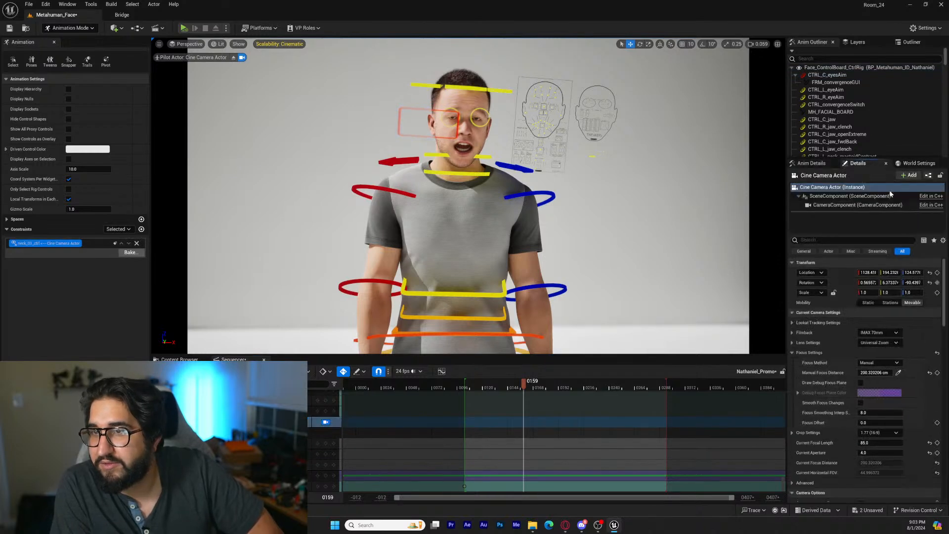
pyautogui.click(860, 382)
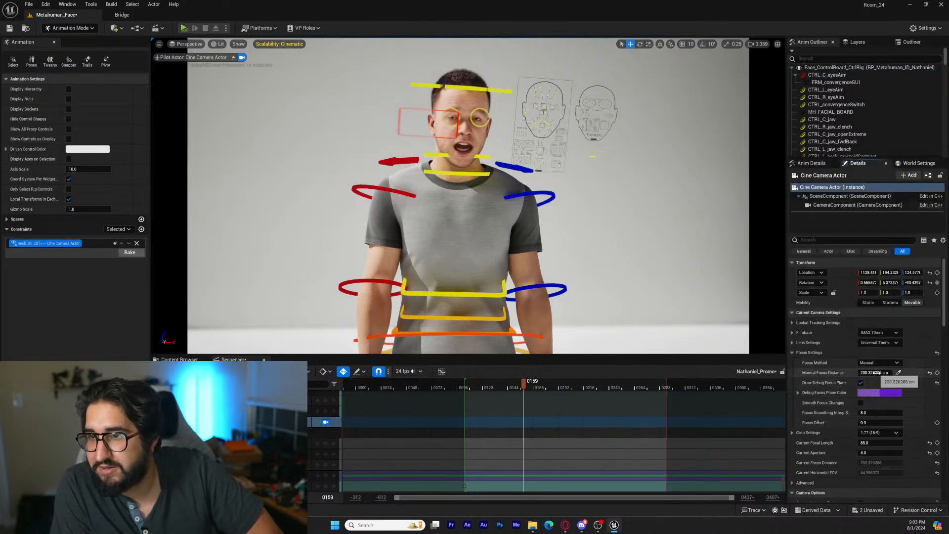
pyautogui.moveTo(875, 373)
pyautogui.mouseDown()
pyautogui.moveTo(861, 373)
pyautogui.moveTo(869, 373)
pyautogui.mouseUp()
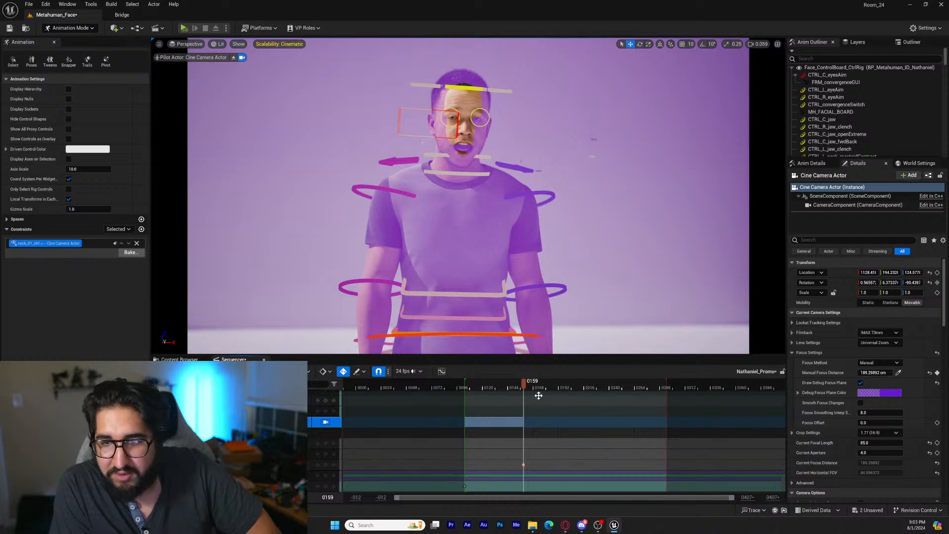
# Key Manual Focus Distance on the face at frames 242 and 290, about 196.8 cm at frame 117 and about 190.5 cm at frame 195
pyautogui.moveTo(523, 384); pyautogui.dragTo(612, 387)
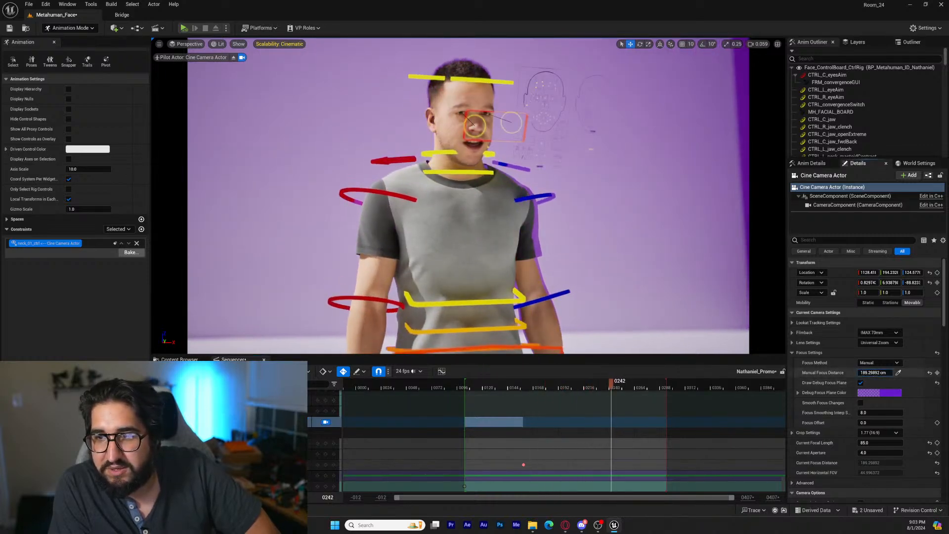
pyautogui.moveTo(874, 373); pyautogui.dragTo(862, 373)
pyautogui.moveTo(624, 389); pyautogui.dragTo(664, 390)
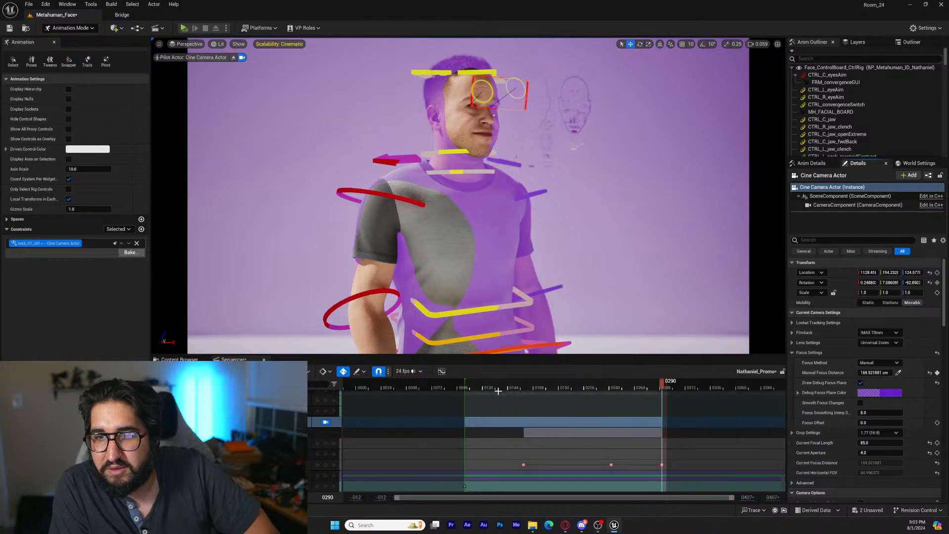
pyautogui.moveTo(490, 391); pyautogui.dragTo(480, 391)
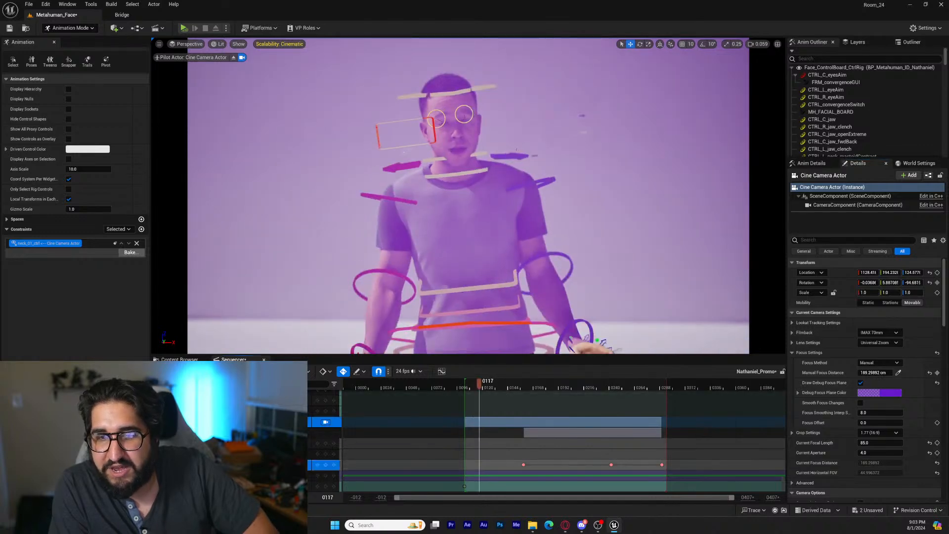
pyautogui.moveTo(291, 465)
pyautogui.mouseDown()
pyautogui.moveTo(306, 464)
pyautogui.moveTo(298, 464)
pyautogui.mouseUp()
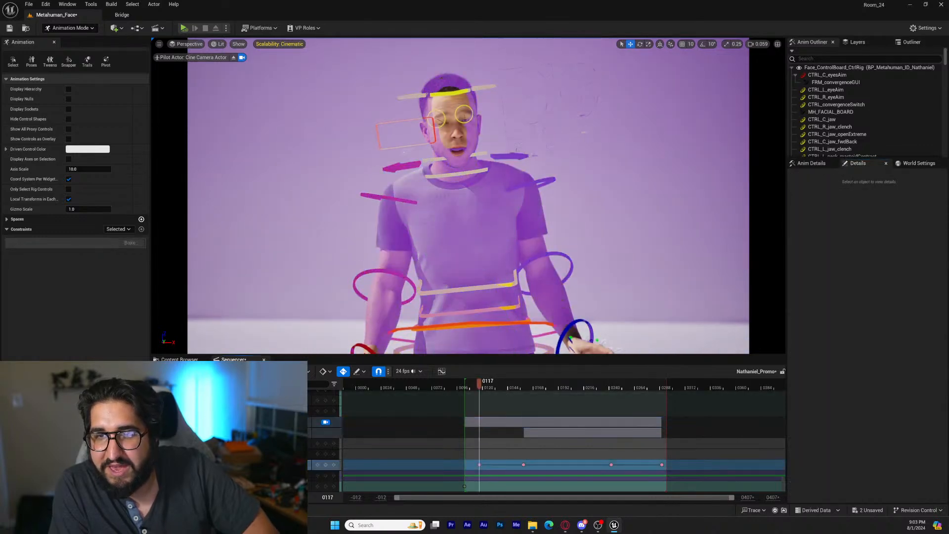
pyautogui.moveTo(484, 389); pyautogui.dragTo(562, 388)
pyautogui.moveTo(292, 464); pyautogui.dragTo(295, 465)
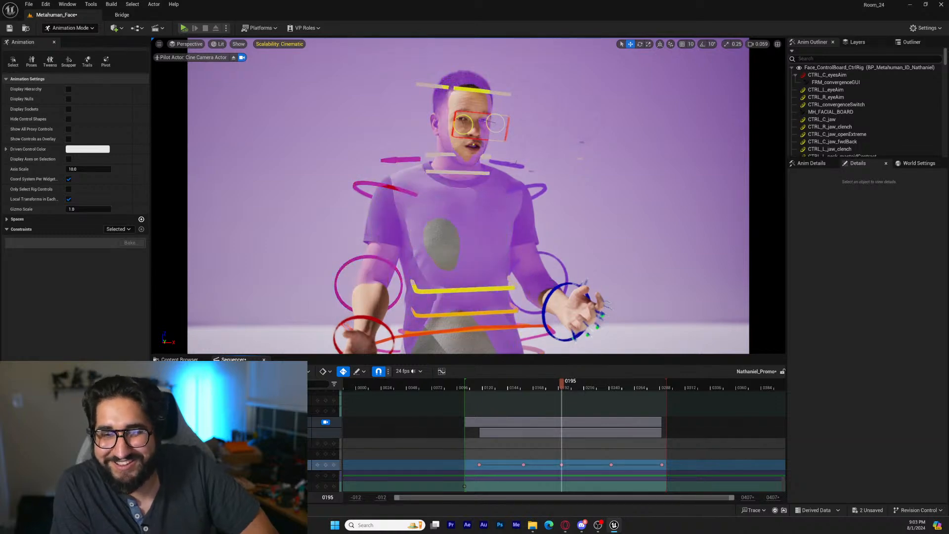
# Turn off the Cine Camera Actor's debug focus plane and replay the sequence to check the focus on the face
pyautogui.click(296, 422)
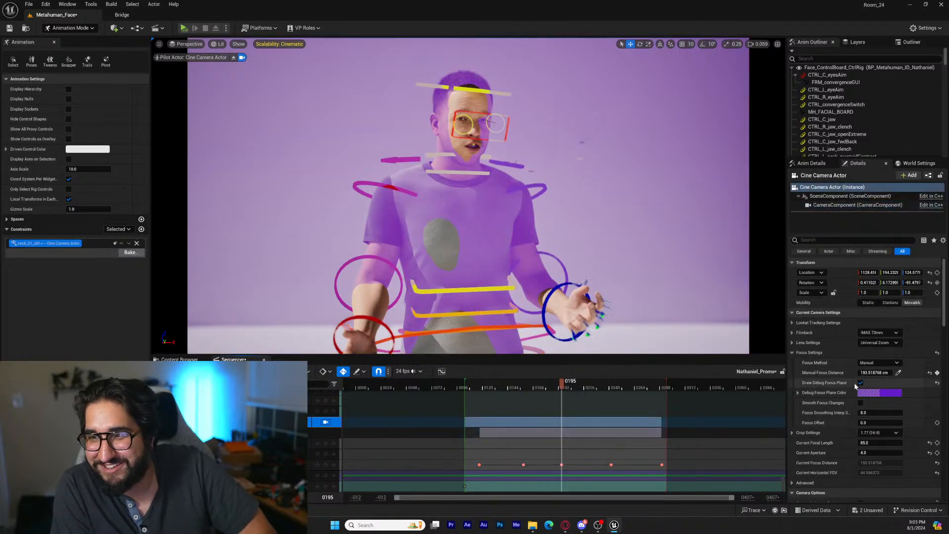
pyautogui.click(860, 383)
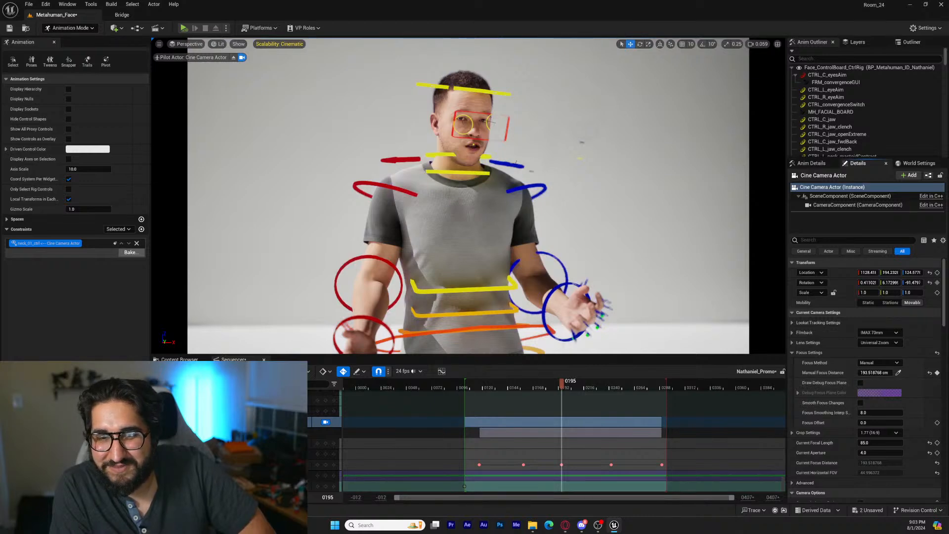
pyautogui.press('Up')
pyautogui.press('g')
pyautogui.press('space')
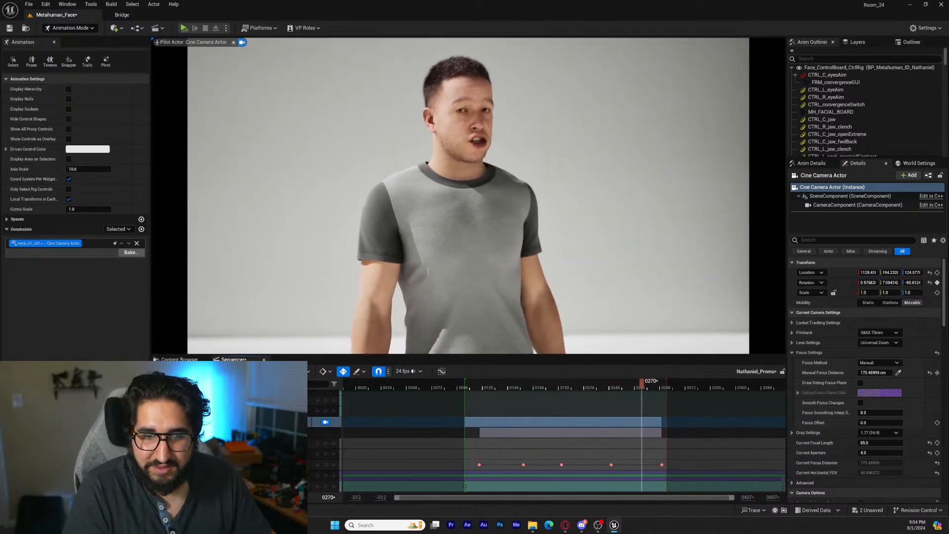
pyautogui.press('space')
pyautogui.press('Up')
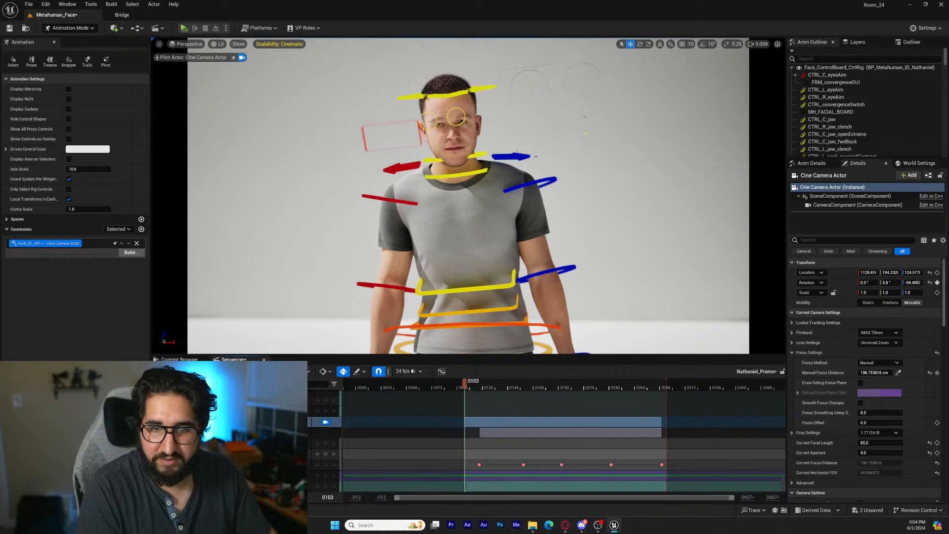
# Set the Cine Camera Actor's Current Focal Length to 200 and reframe the camera on the character's head at frame 103
pyautogui.write('200')
pyautogui.press('Return')
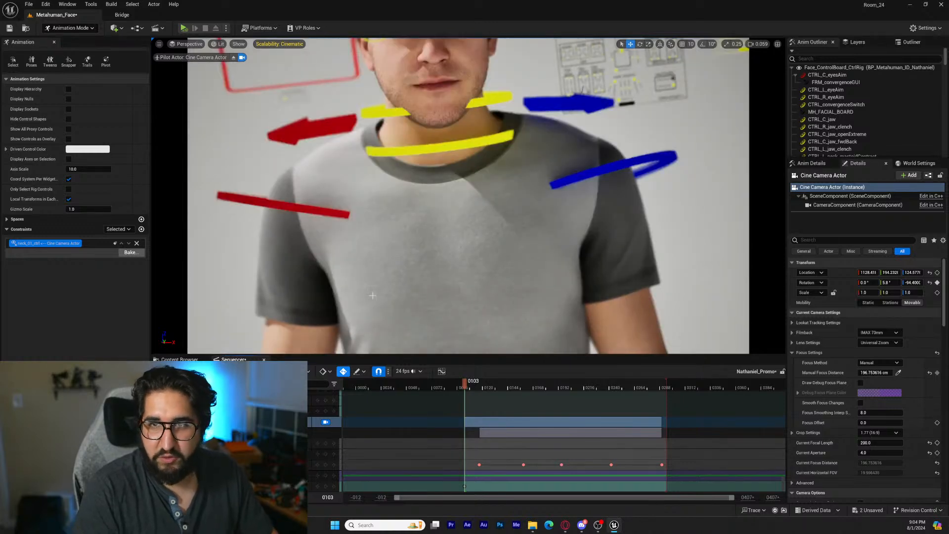
pyautogui.moveTo(468, 197); pyautogui.dragTo(452, 139, button='middle')
pyautogui.hotkey('ctrl', 'z')
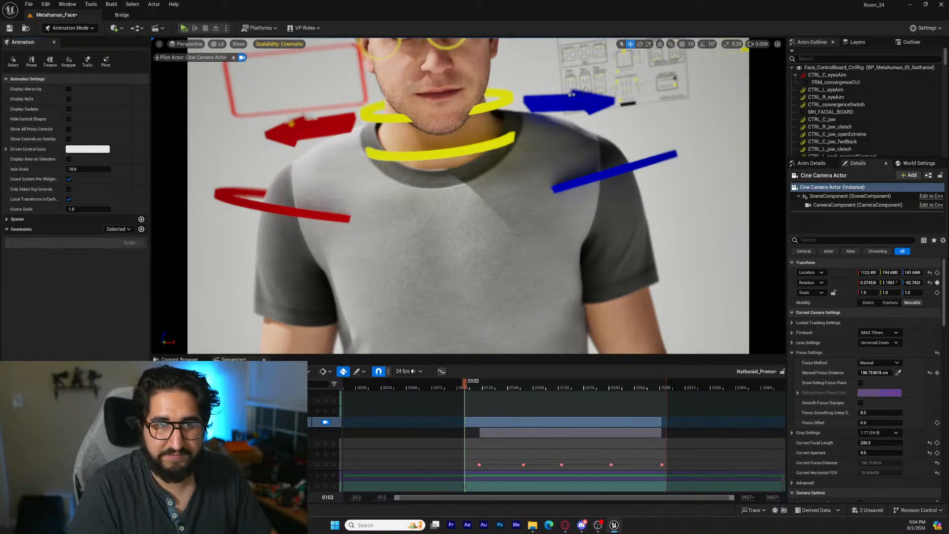
pyautogui.moveTo(468, 197); pyautogui.dragTo(443, 139, button='middle')
pyautogui.moveTo(468, 198)
pyautogui.mouseDown(button='right')
pyautogui.moveTo(462, 180)
pyautogui.moveTo(471, 186)
pyautogui.mouseUp(button='right')
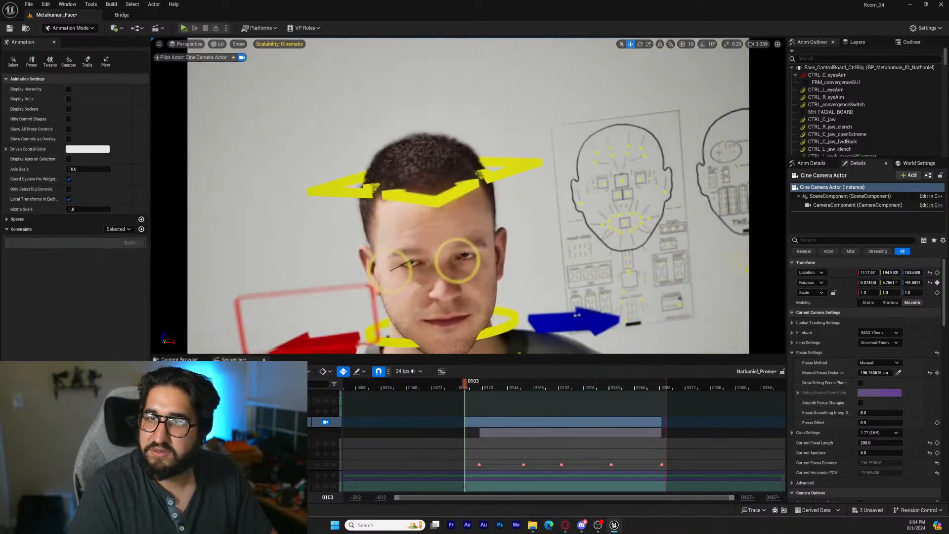
pyautogui.moveTo(468, 198); pyautogui.dragTo(464, 251, button='middle')
# Replay the sequence without rig overlays to check how the head stays within the close-up framing
pyautogui.press('g')
pyautogui.press('space')
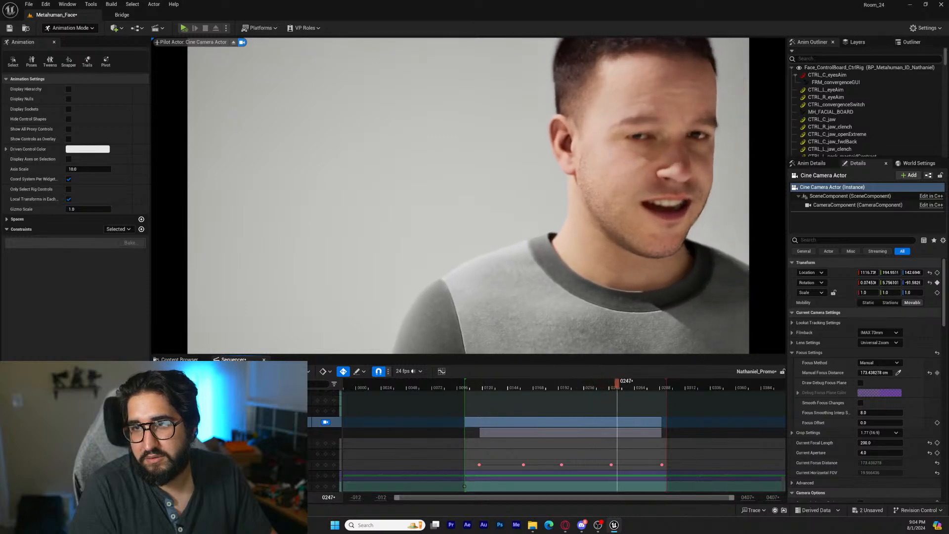
pyautogui.press('space')
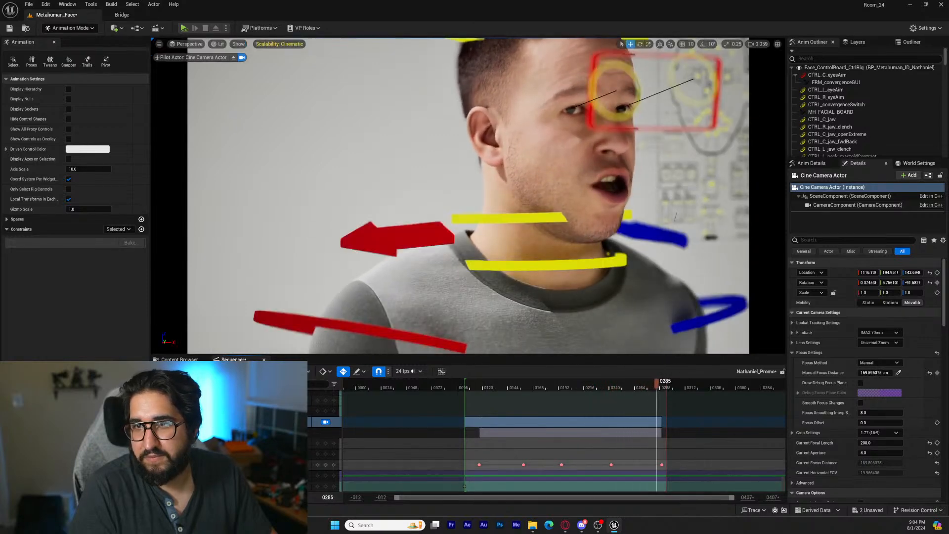
# Move the camera to a new angle on the character at frame 285 and re-aim it at the face at frame 213
pyautogui.moveTo(468, 196); pyautogui.dragTo(534, 194, button='right')
pyautogui.press('w')
pyautogui.press('a')
pyautogui.press('s')
pyautogui.press('w')
pyautogui.moveTo(653, 387); pyautogui.dragTo(580, 387)
pyautogui.press('d')
pyautogui.moveTo(469, 195); pyautogui.dragTo(443, 194, button='right')
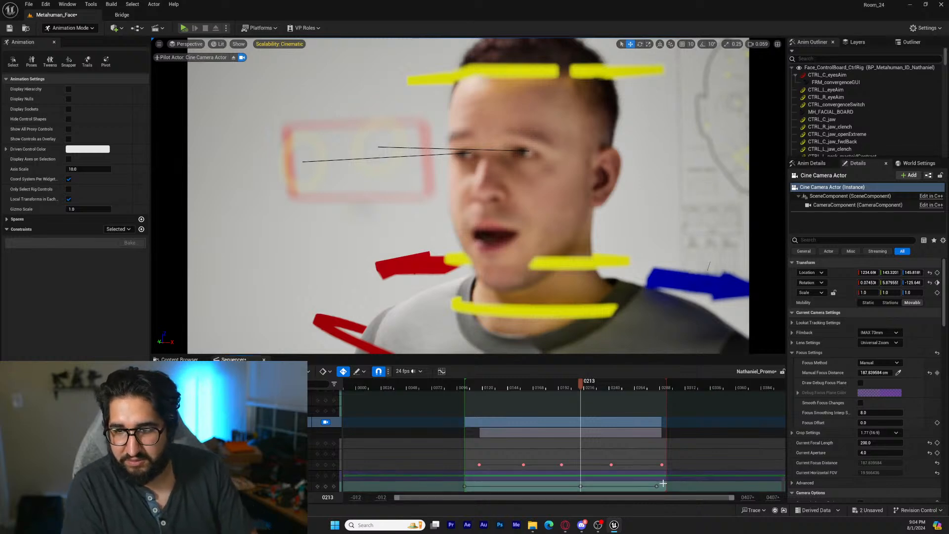
# Delete the camera keyframes at frames 285 and 103 and all Manual Focus Distance keyframes
pyautogui.click(657, 485)
pyautogui.press('Delete')
pyautogui.moveTo(469, 491); pyautogui.dragTo(470, 492)
pyautogui.press('Delete')
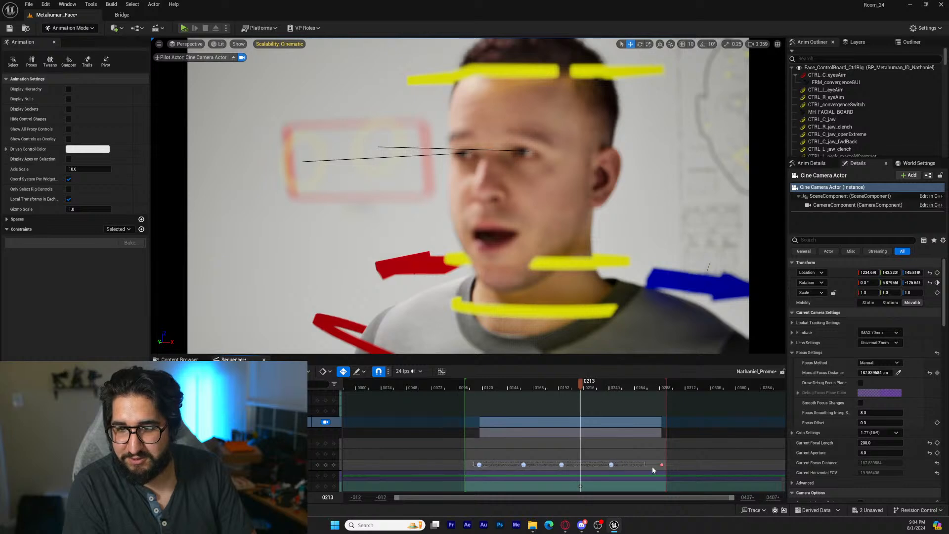
pyautogui.moveTo(652, 469); pyautogui.dragTo(653, 470)
pyautogui.press('Delete')
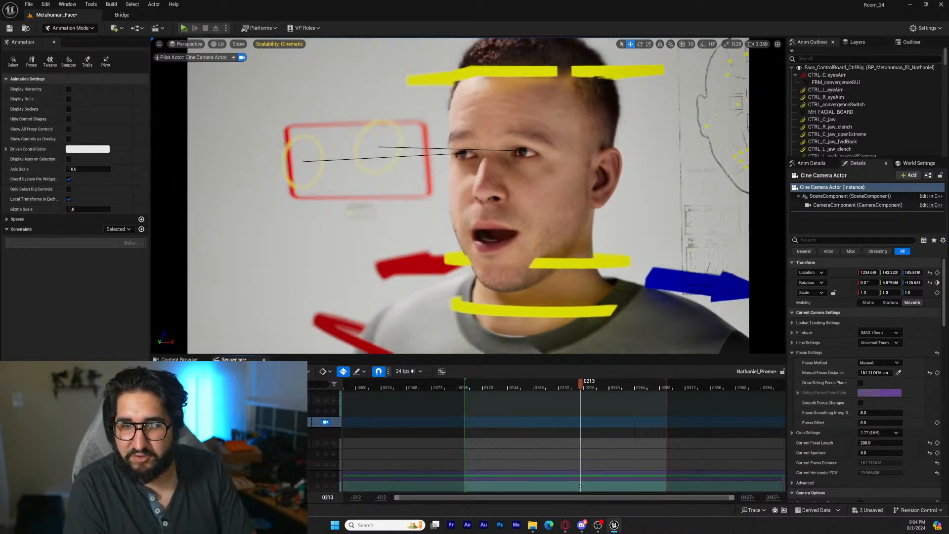
# Replay the close-up, then at frame 197 turn the camera to recentre the head and set Manual Focus Distance to about 181.4 cm
pyautogui.press('space')
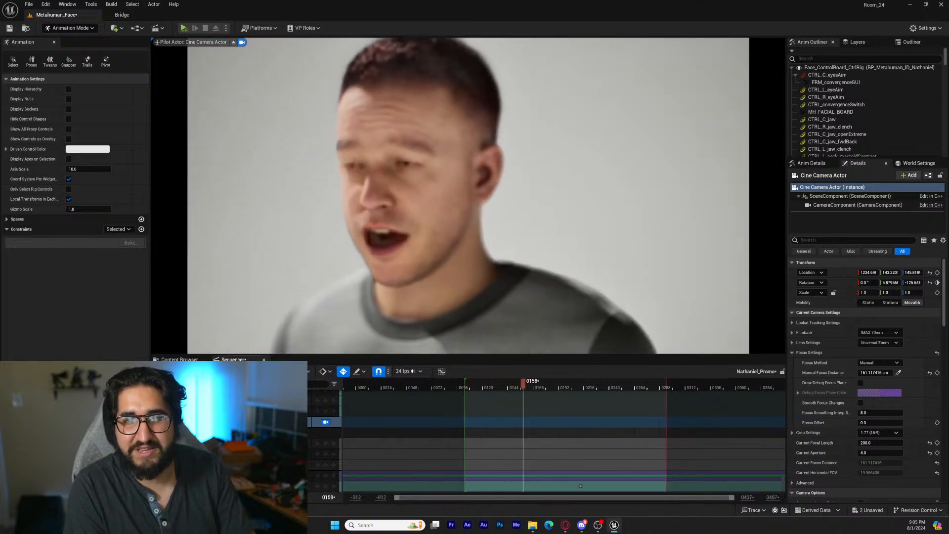
pyautogui.press('space')
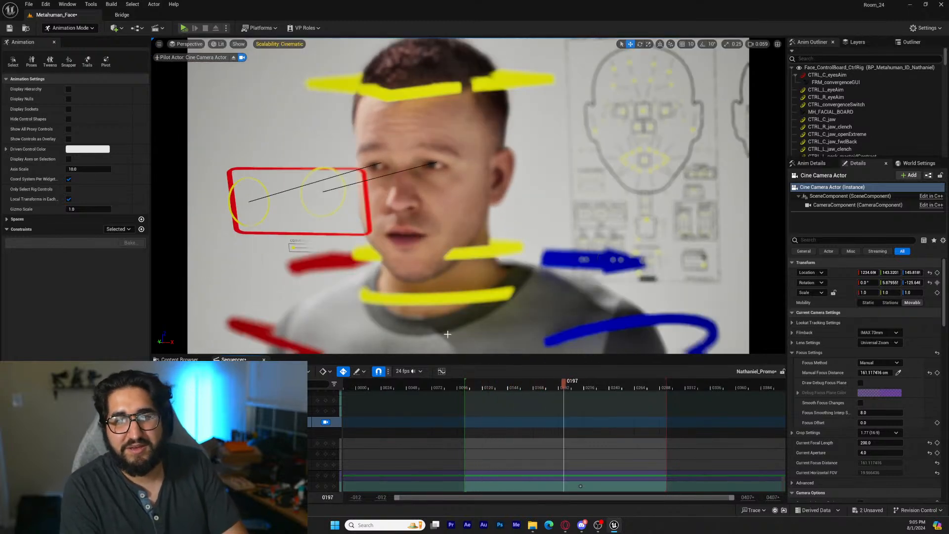
pyautogui.moveTo(470, 197); pyautogui.dragTo(464, 199, button='right')
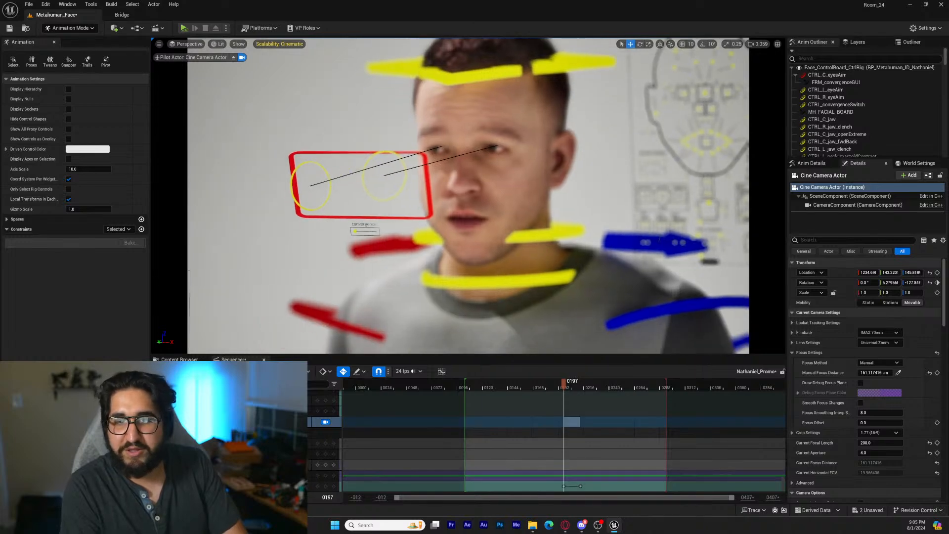
pyautogui.moveTo(875, 373); pyautogui.dragTo(881, 373)
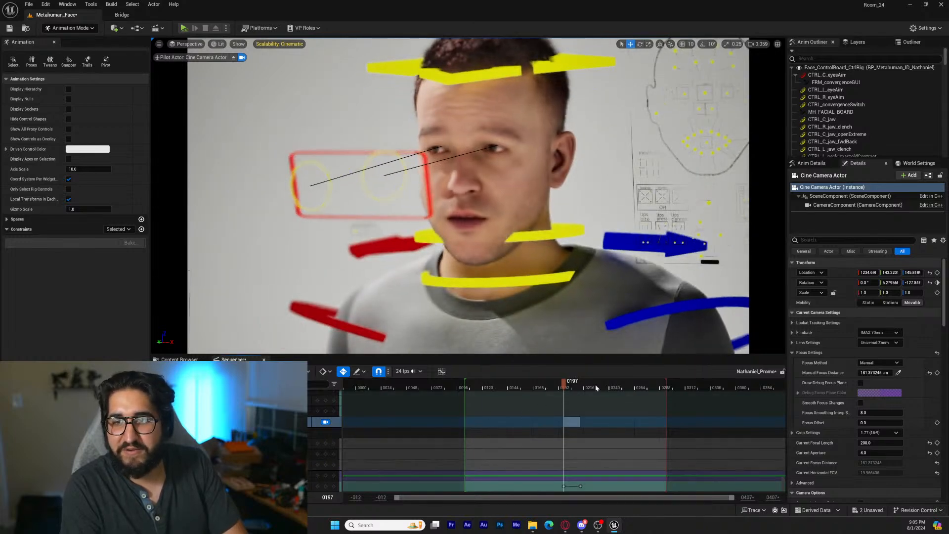
# Set Manual Focus Distance to about 159 cm at frame 229 and check the focus at frame 266
pyautogui.moveTo(571, 383); pyautogui.dragTo(599, 385)
pyautogui.moveTo(293, 464); pyautogui.dragTo(282, 464)
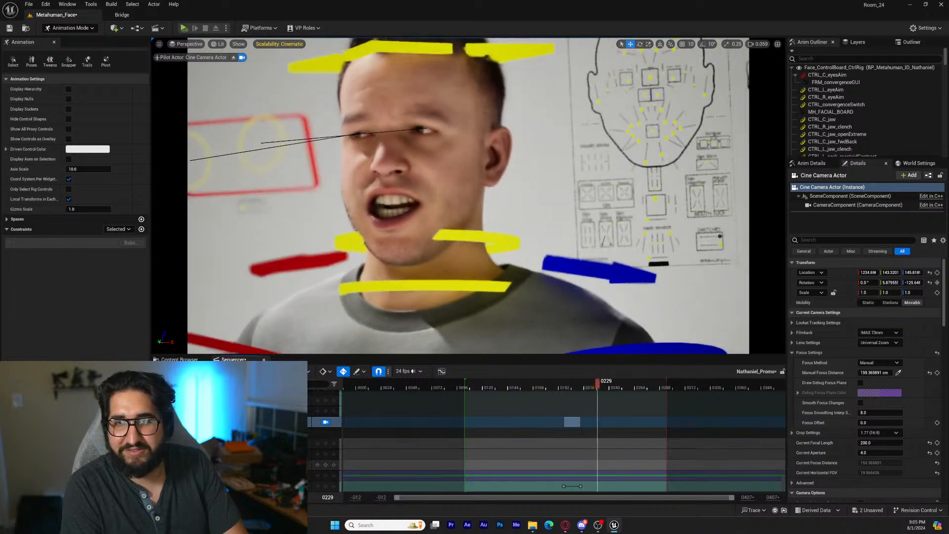
pyautogui.moveTo(602, 386); pyautogui.dragTo(637, 385)
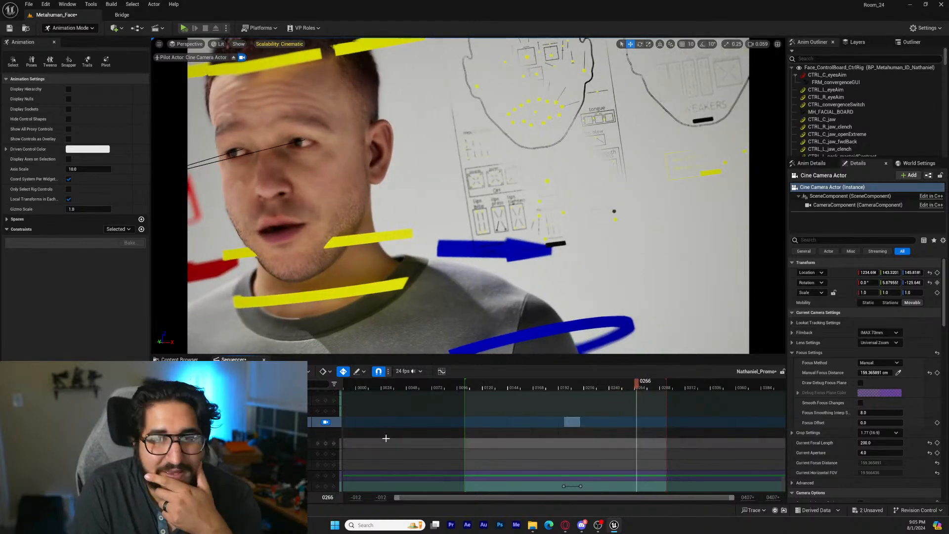
# At frame 126, set Manual Focus Distance to about 188.2 cm and turn the camera to centre the head
pyautogui.moveTo(524, 389); pyautogui.dragTo(488, 389)
pyautogui.moveTo(294, 465)
pyautogui.mouseDown()
pyautogui.moveTo(287, 465)
pyautogui.moveTo(305, 465)
pyautogui.mouseUp()
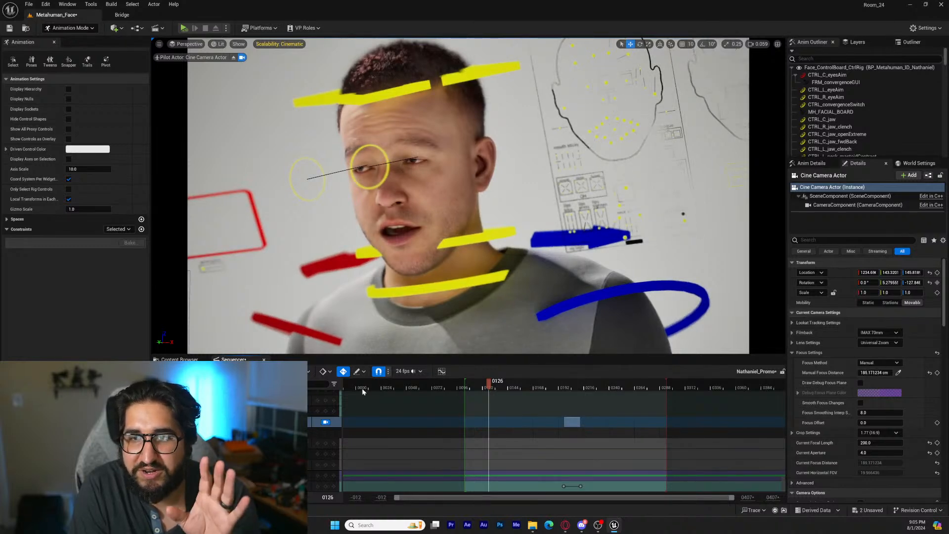
pyautogui.moveTo(450, 326); pyautogui.dragTo(425, 330, button='right')
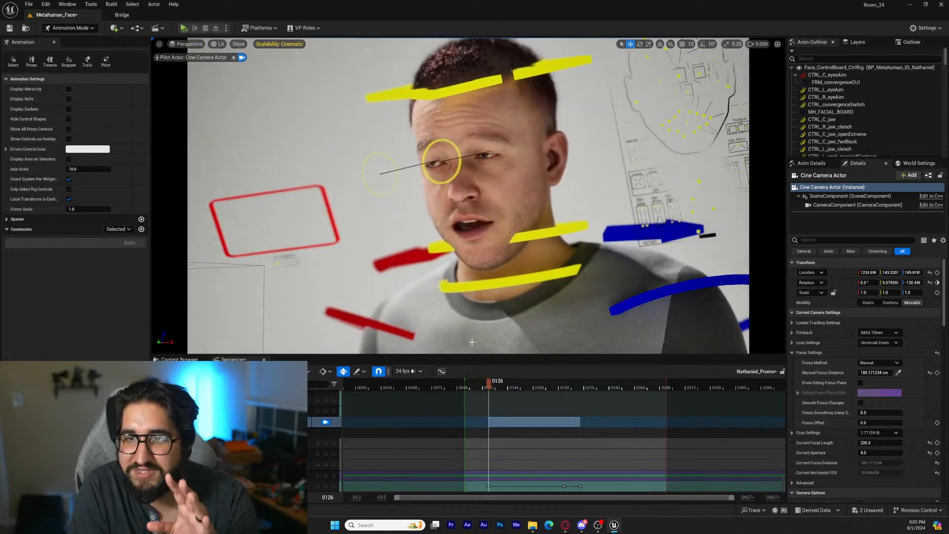
# At frame 242, turn the camera to centre the head and set Manual Focus Distance to about 148.4 cm
pyautogui.moveTo(499, 389); pyautogui.dragTo(612, 384)
pyautogui.moveTo(527, 338); pyautogui.dragTo(509, 340, button='right')
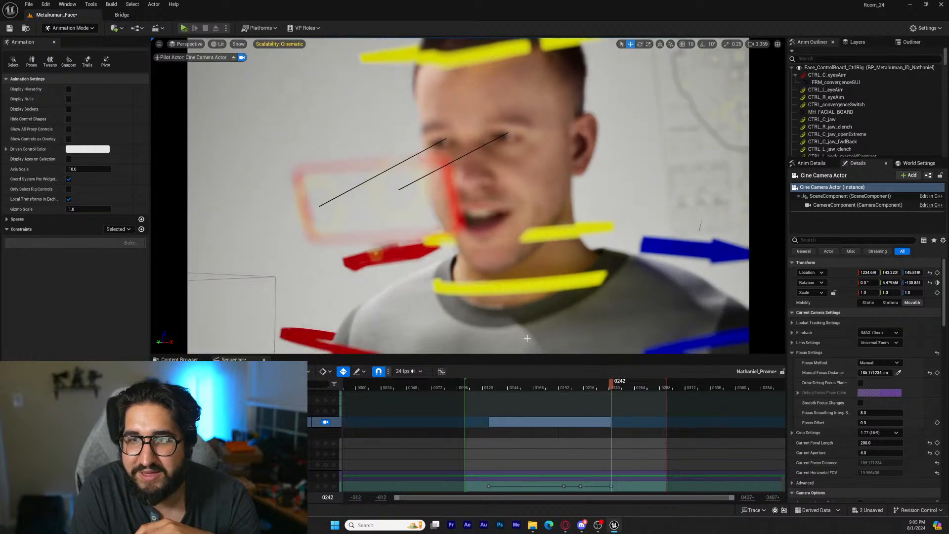
pyautogui.moveTo(875, 373); pyautogui.dragTo(858, 373)
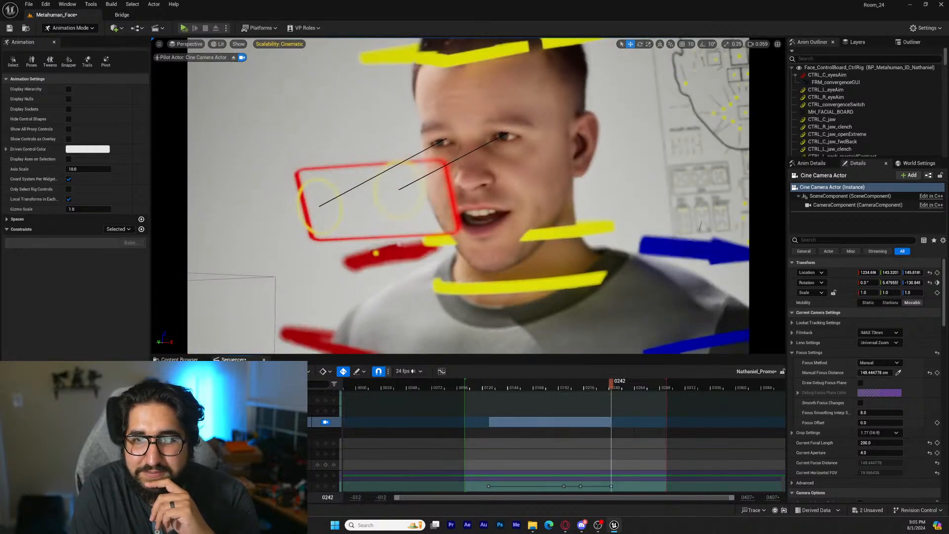